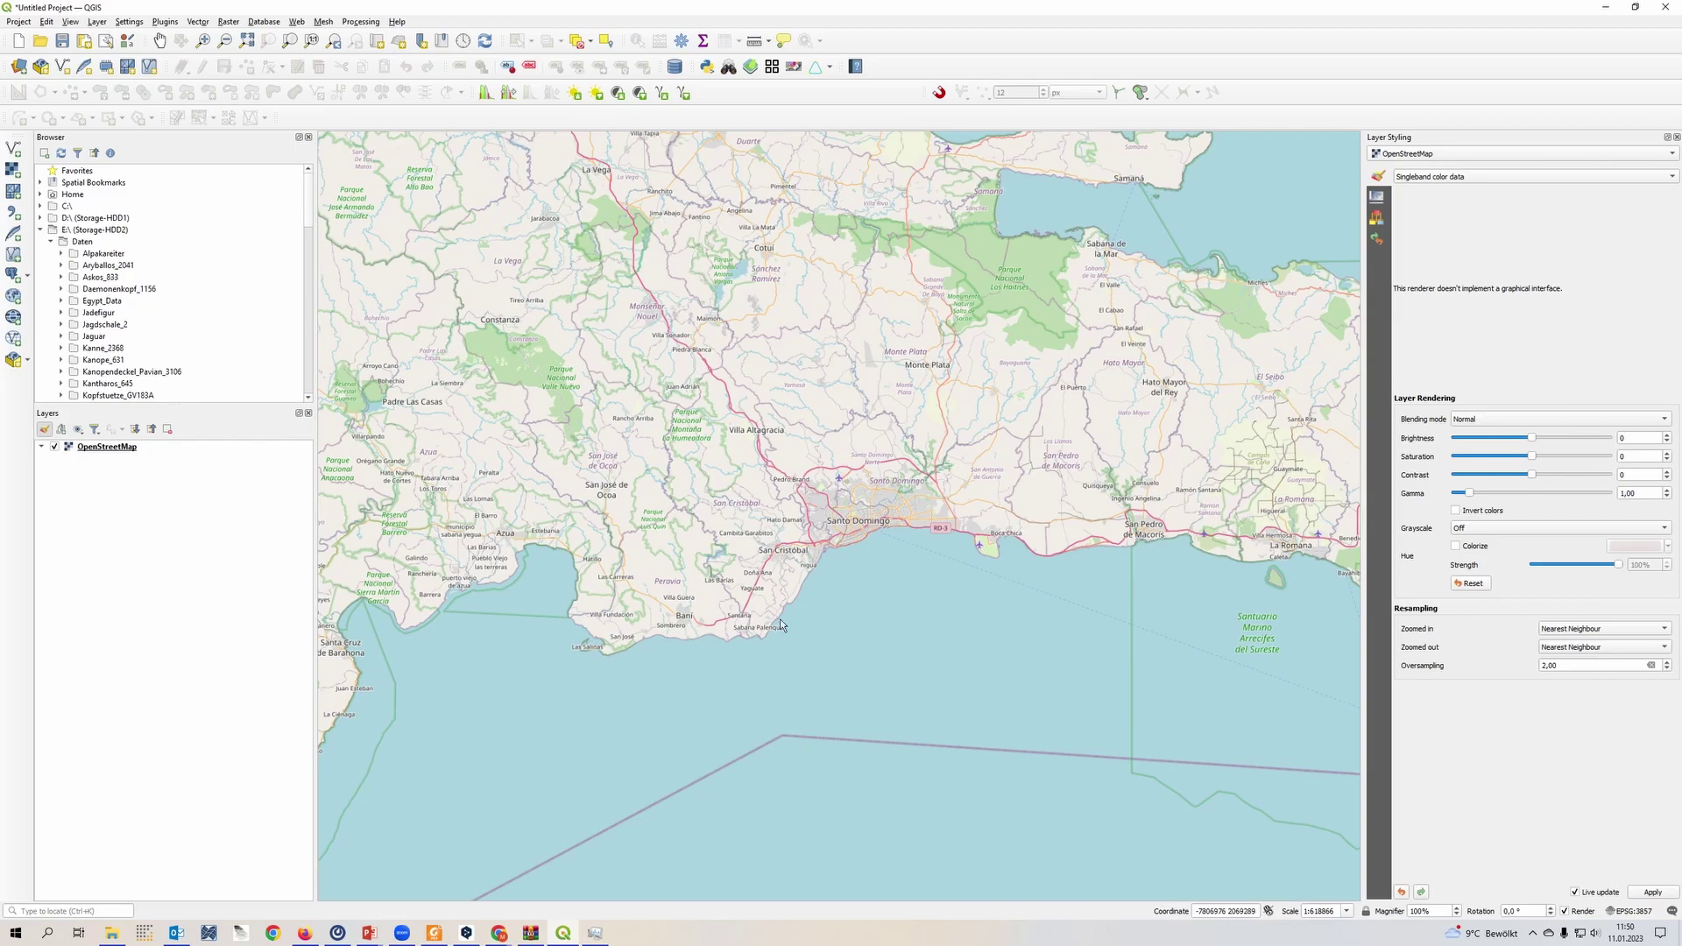
# - Examine the OpenStreetMap base map from street level in Santo Domingo out to the whole island
pyautogui.scroll(4, 807, 487)
pyautogui.scroll(4, 935, 418)
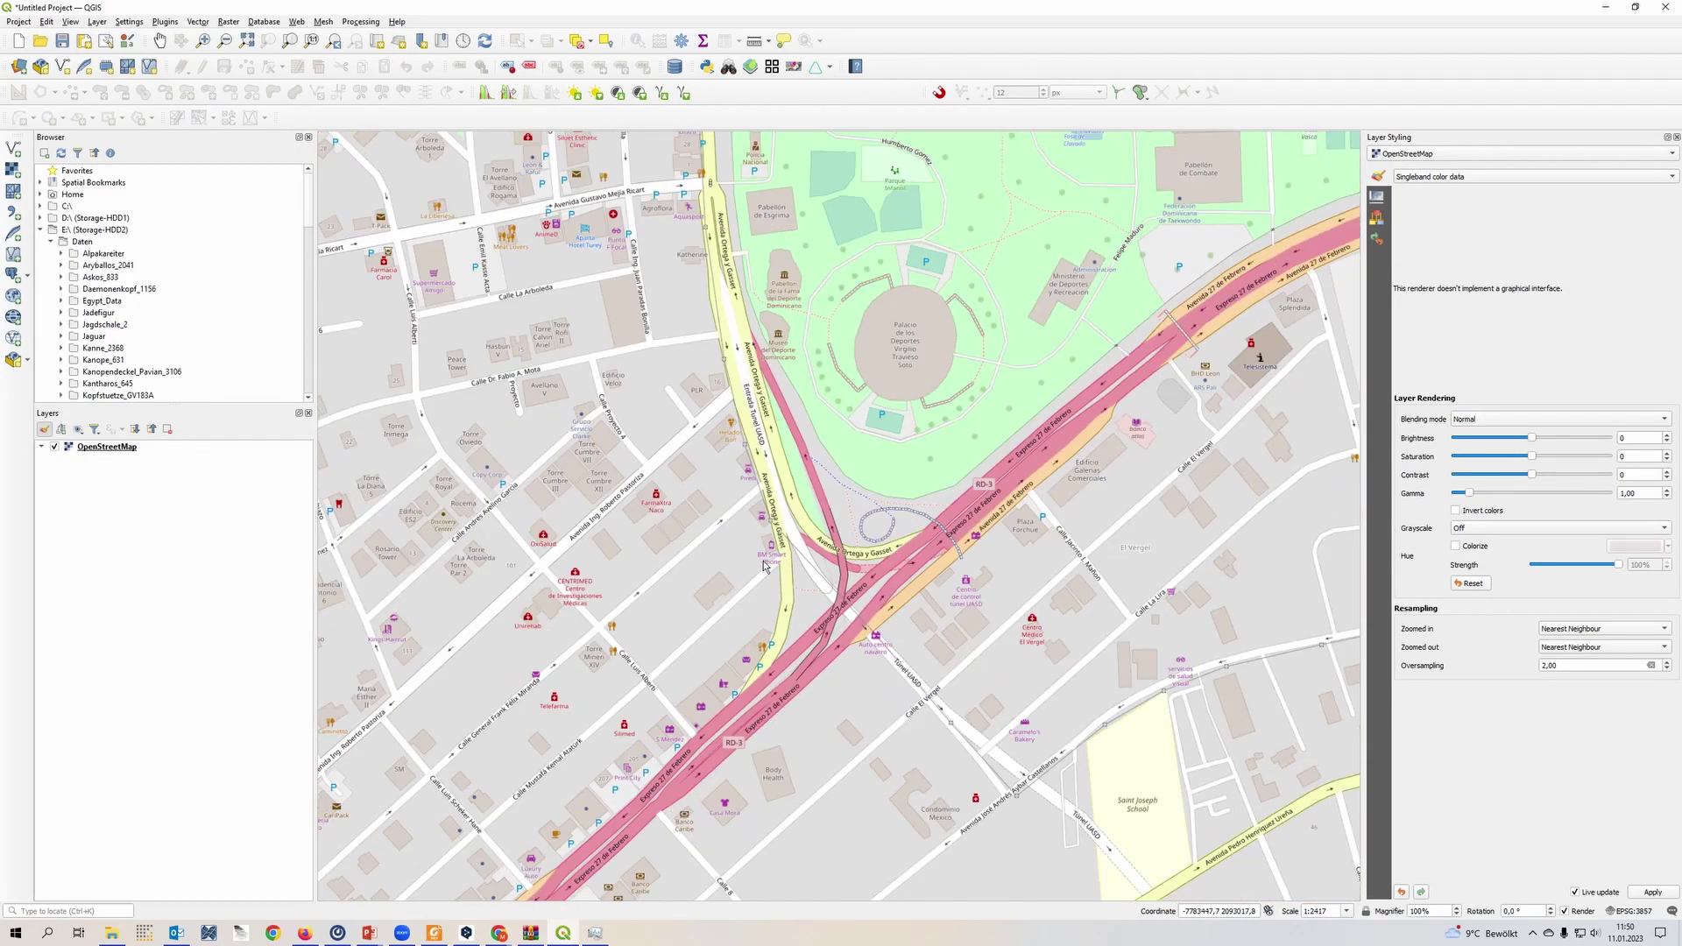
pyautogui.moveTo(927, 567); pyautogui.dragTo(981, 323)
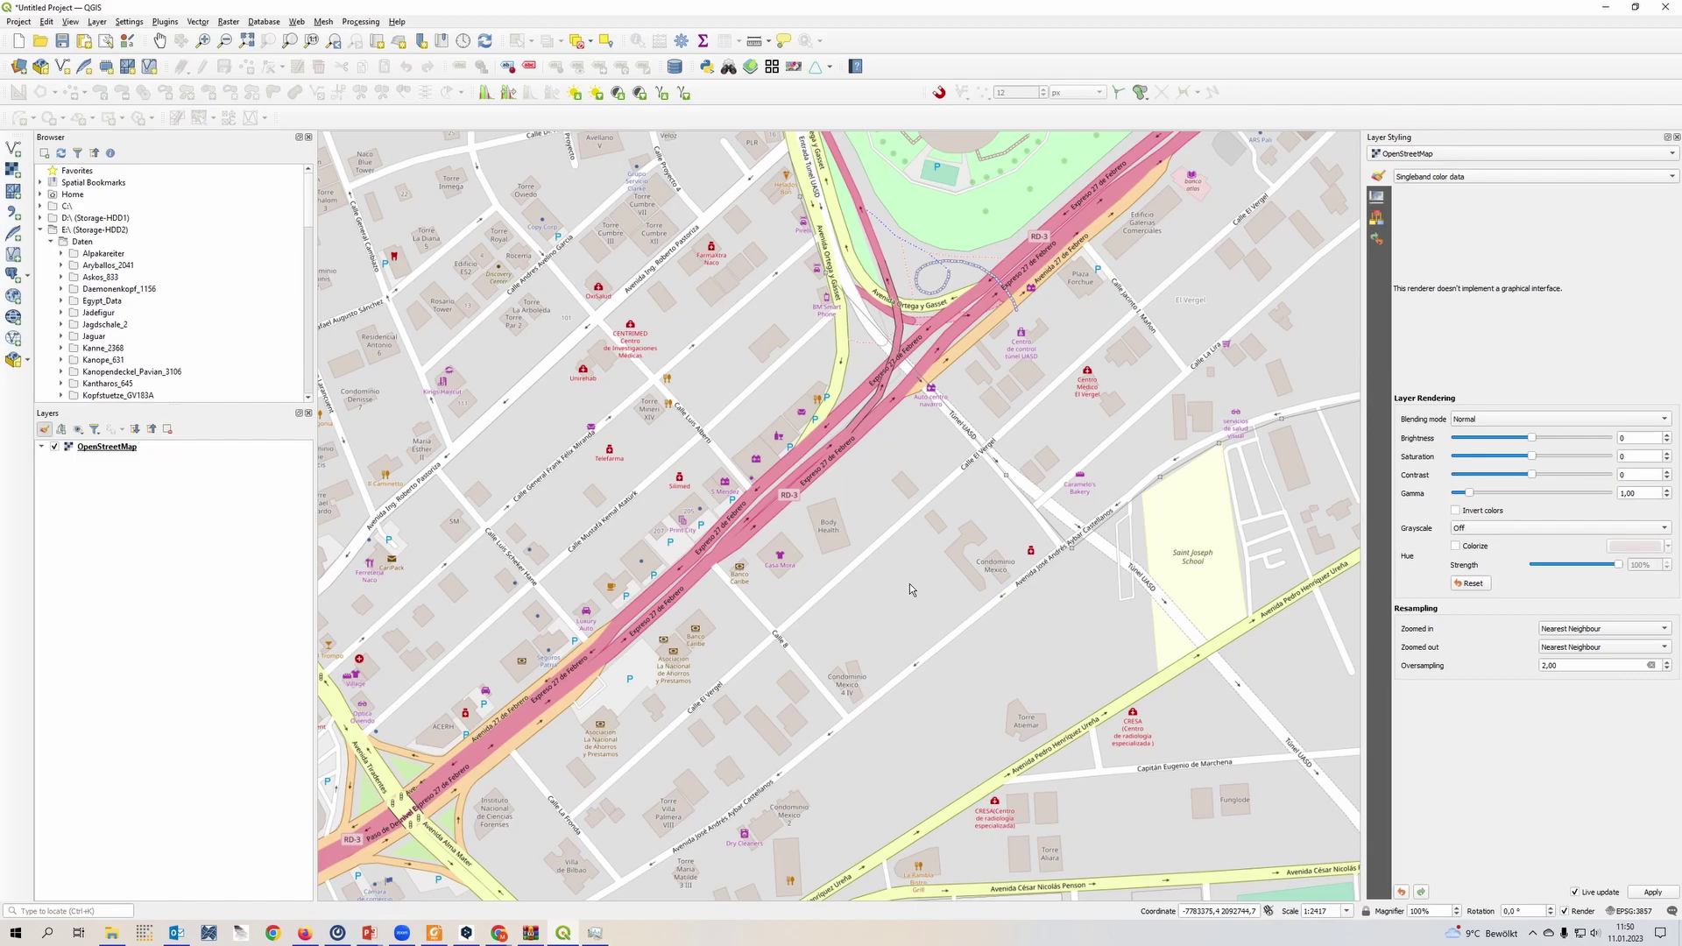
pyautogui.scroll(-1, 909, 585)
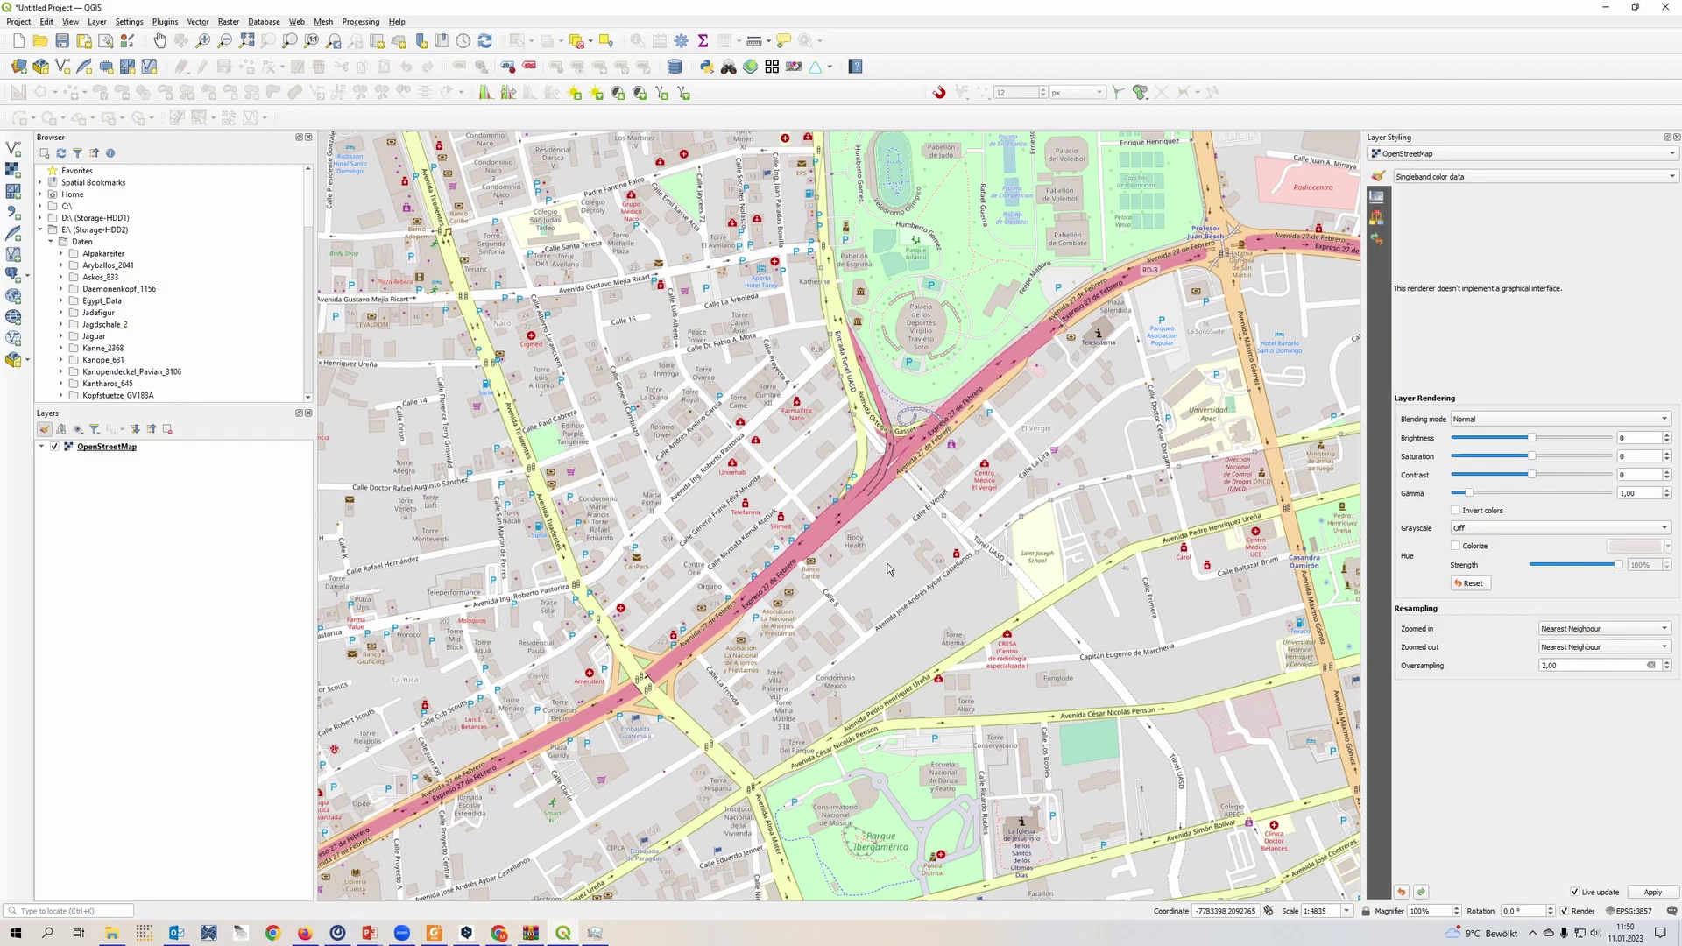
pyautogui.scroll(-4, 984, 501)
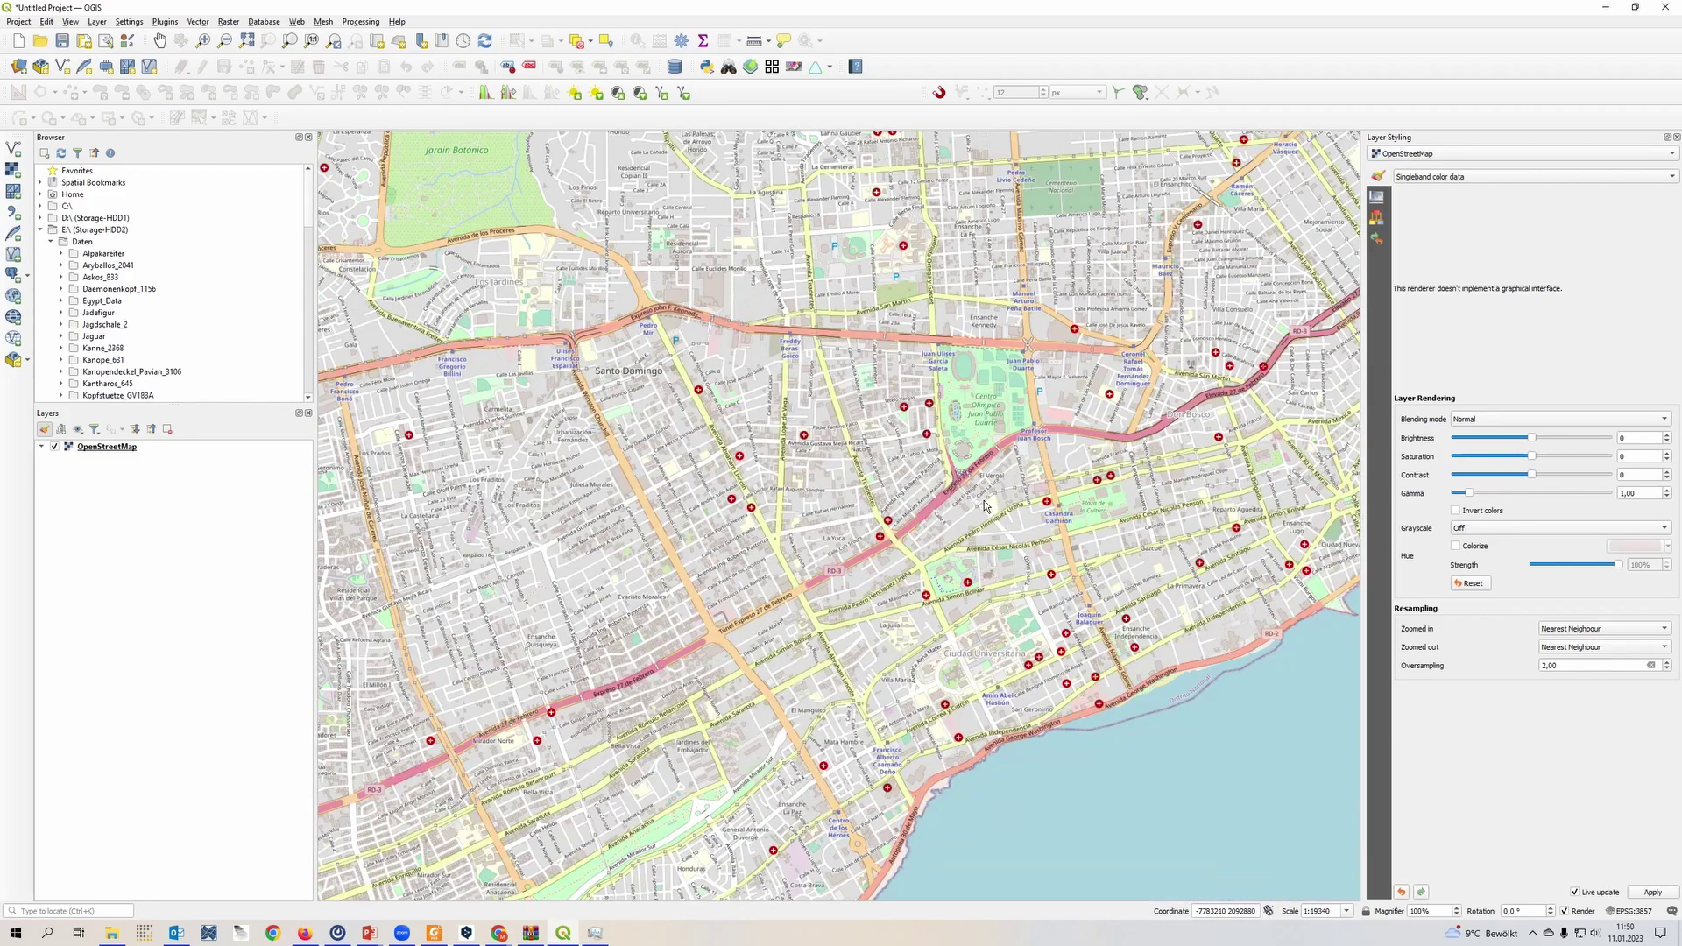
pyautogui.moveTo(1048, 438); pyautogui.dragTo(1055, 632)
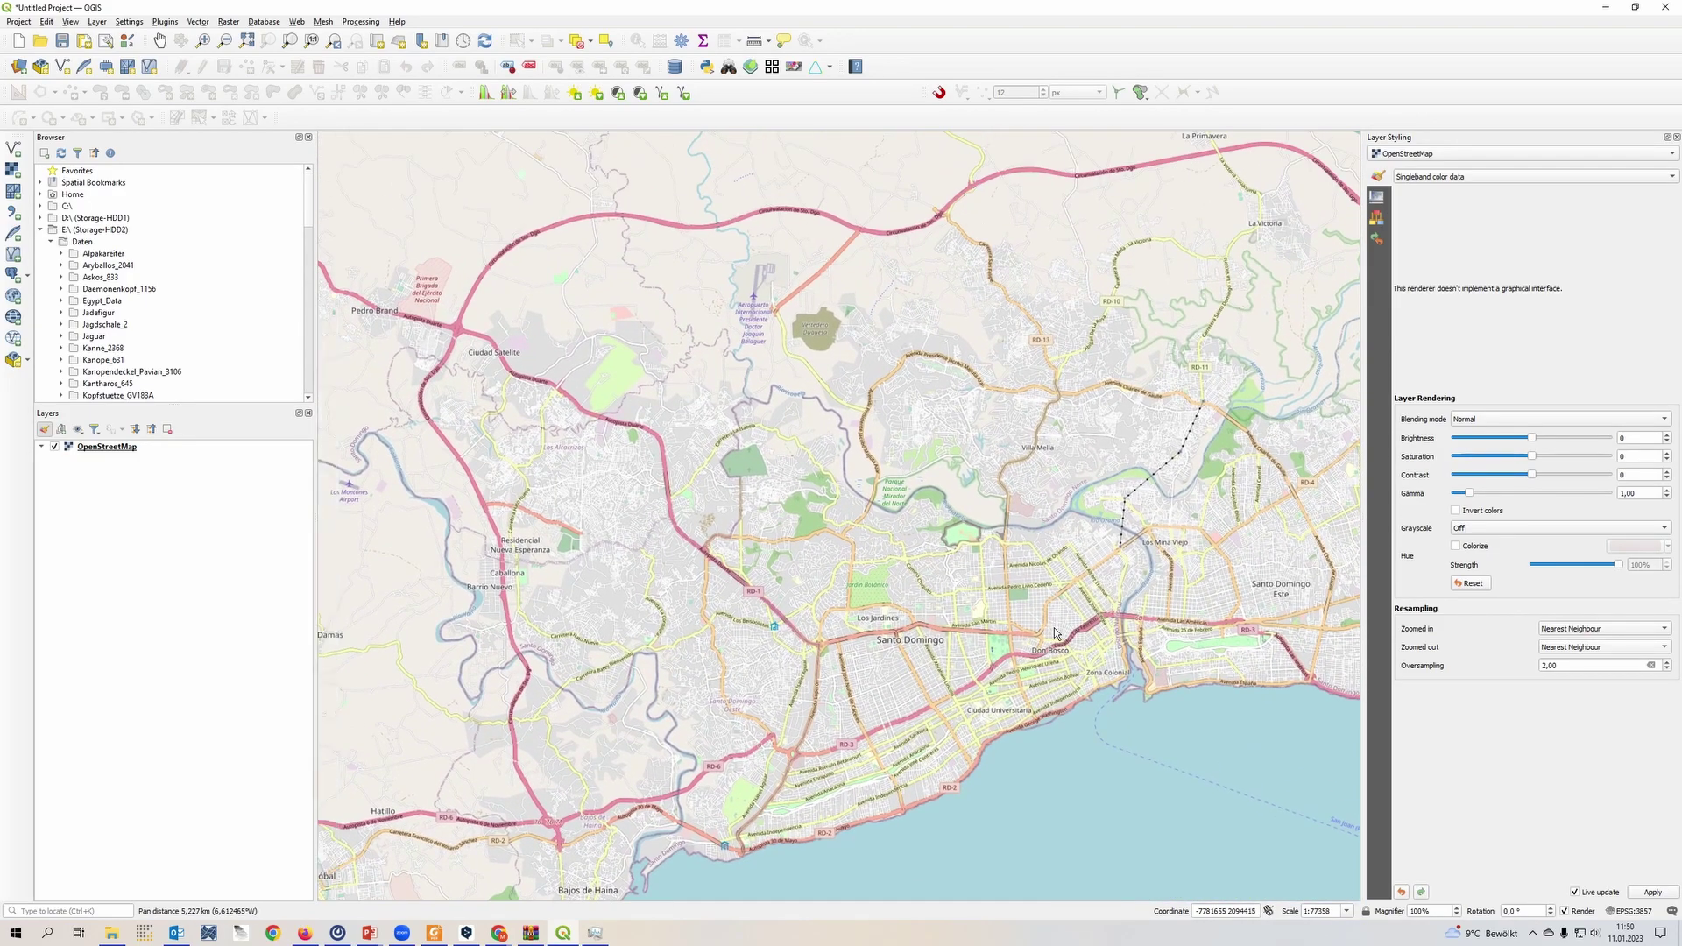
pyautogui.scroll(-2, 1054, 633)
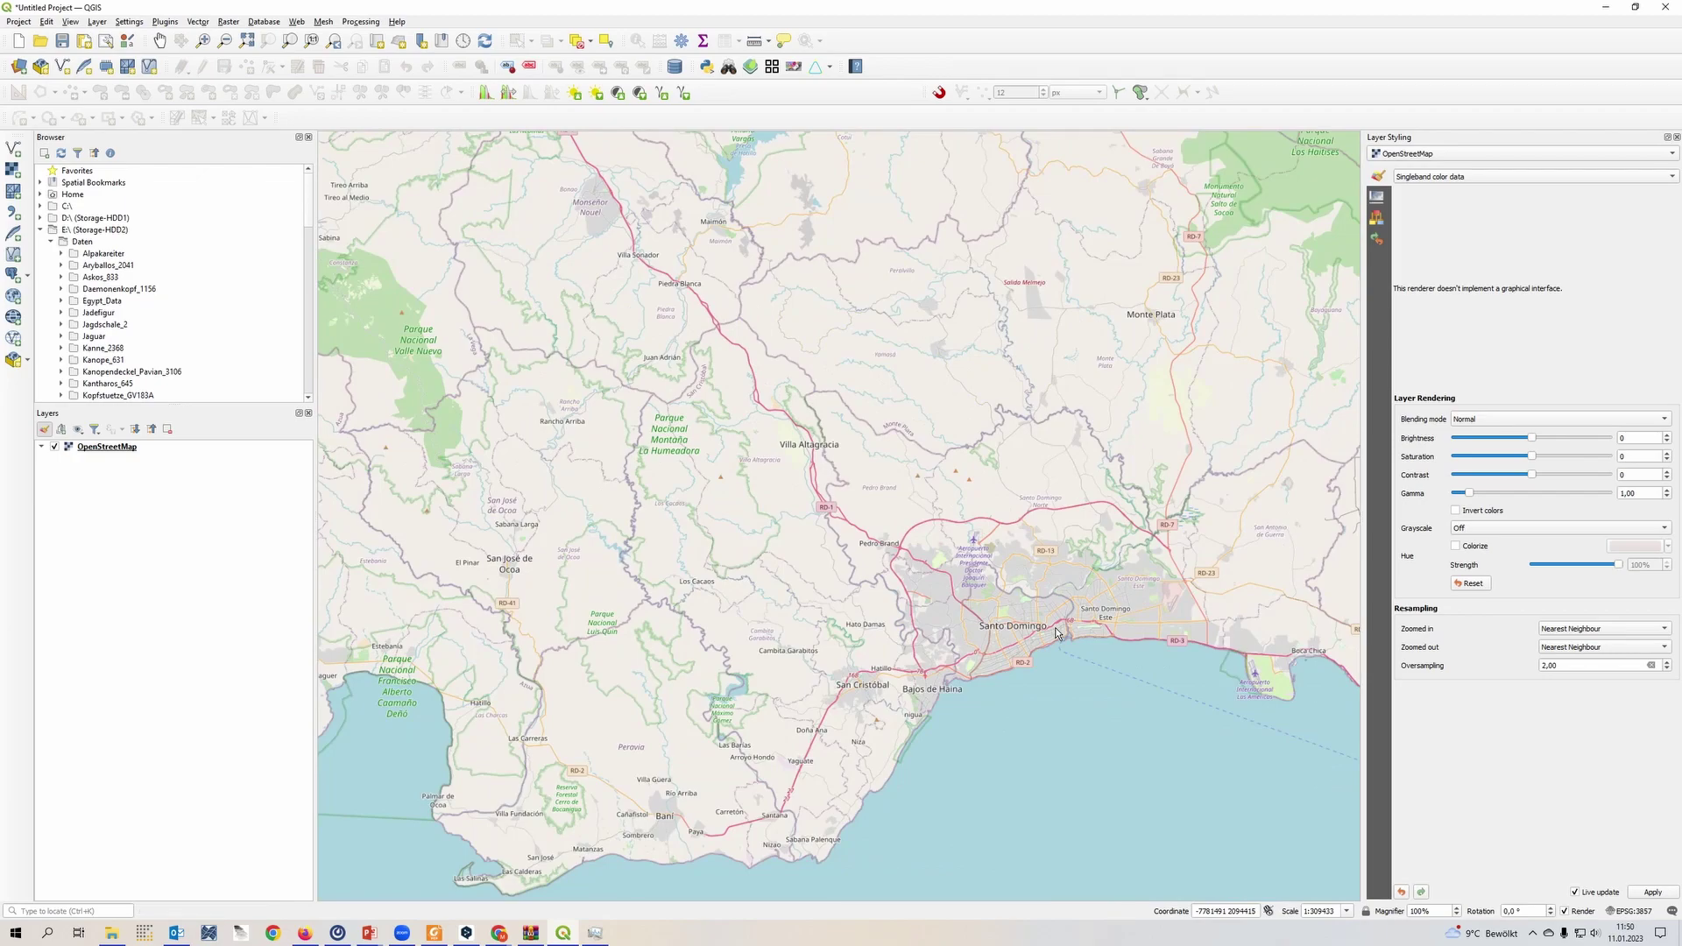
pyautogui.moveTo(1081, 492); pyautogui.dragTo(1078, 677)
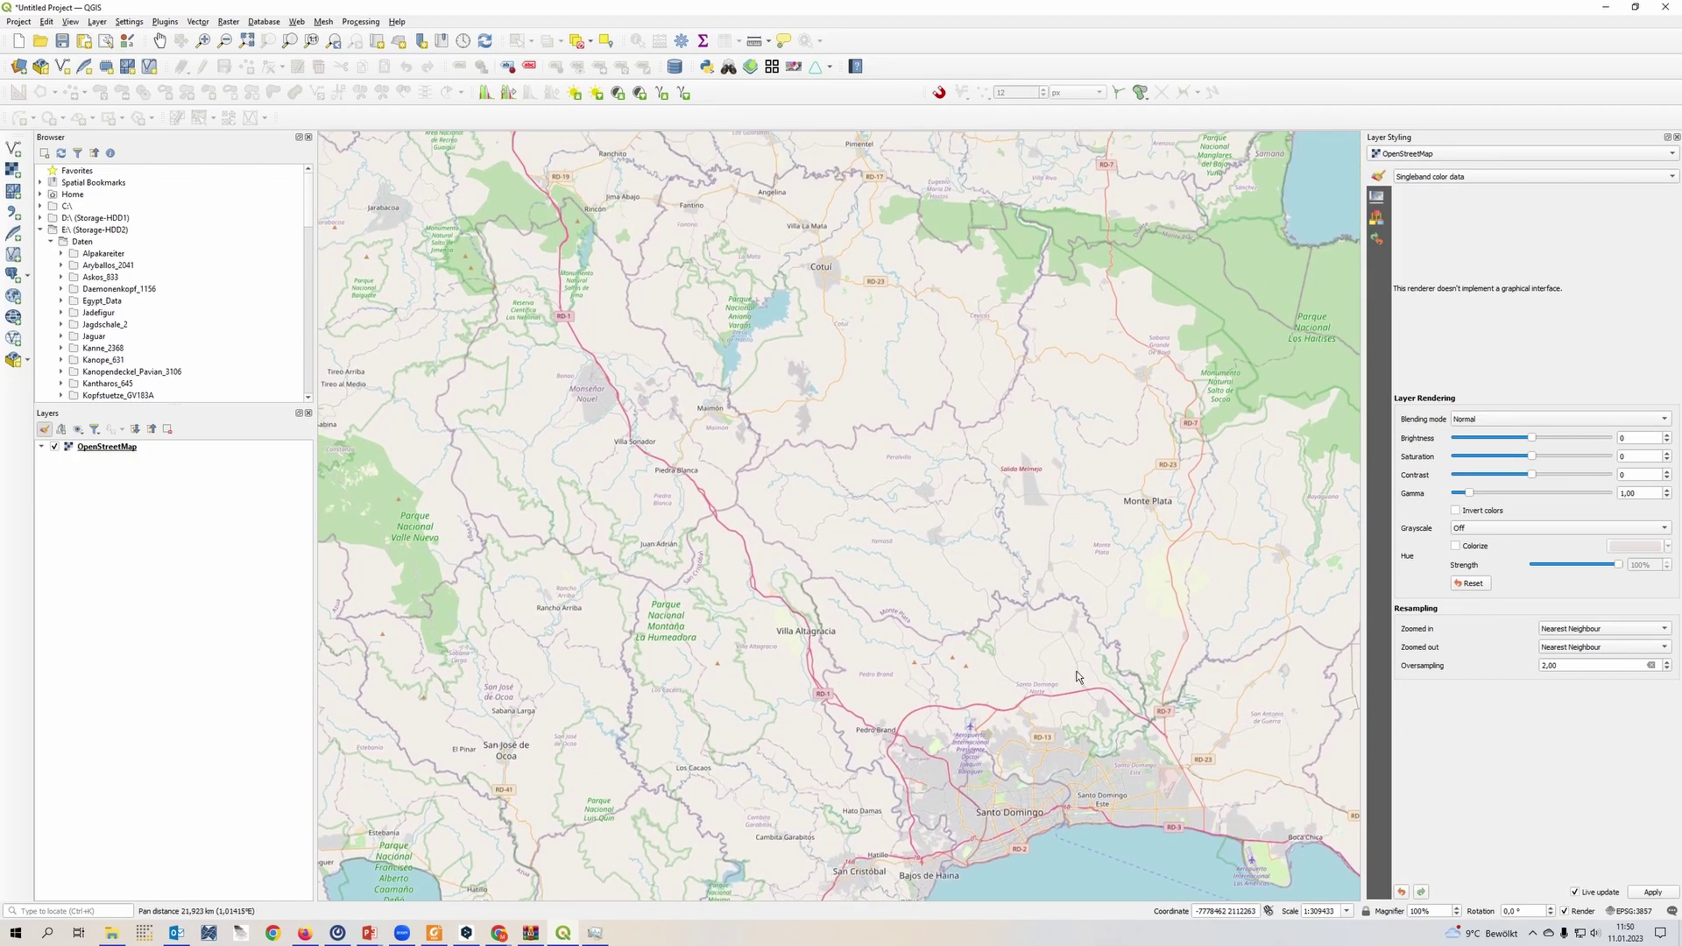
pyautogui.moveTo(1077, 562); pyautogui.dragTo(1064, 738)
pyautogui.moveTo(965, 571); pyautogui.dragTo(911, 560)
pyautogui.scroll(-2, 889, 573)
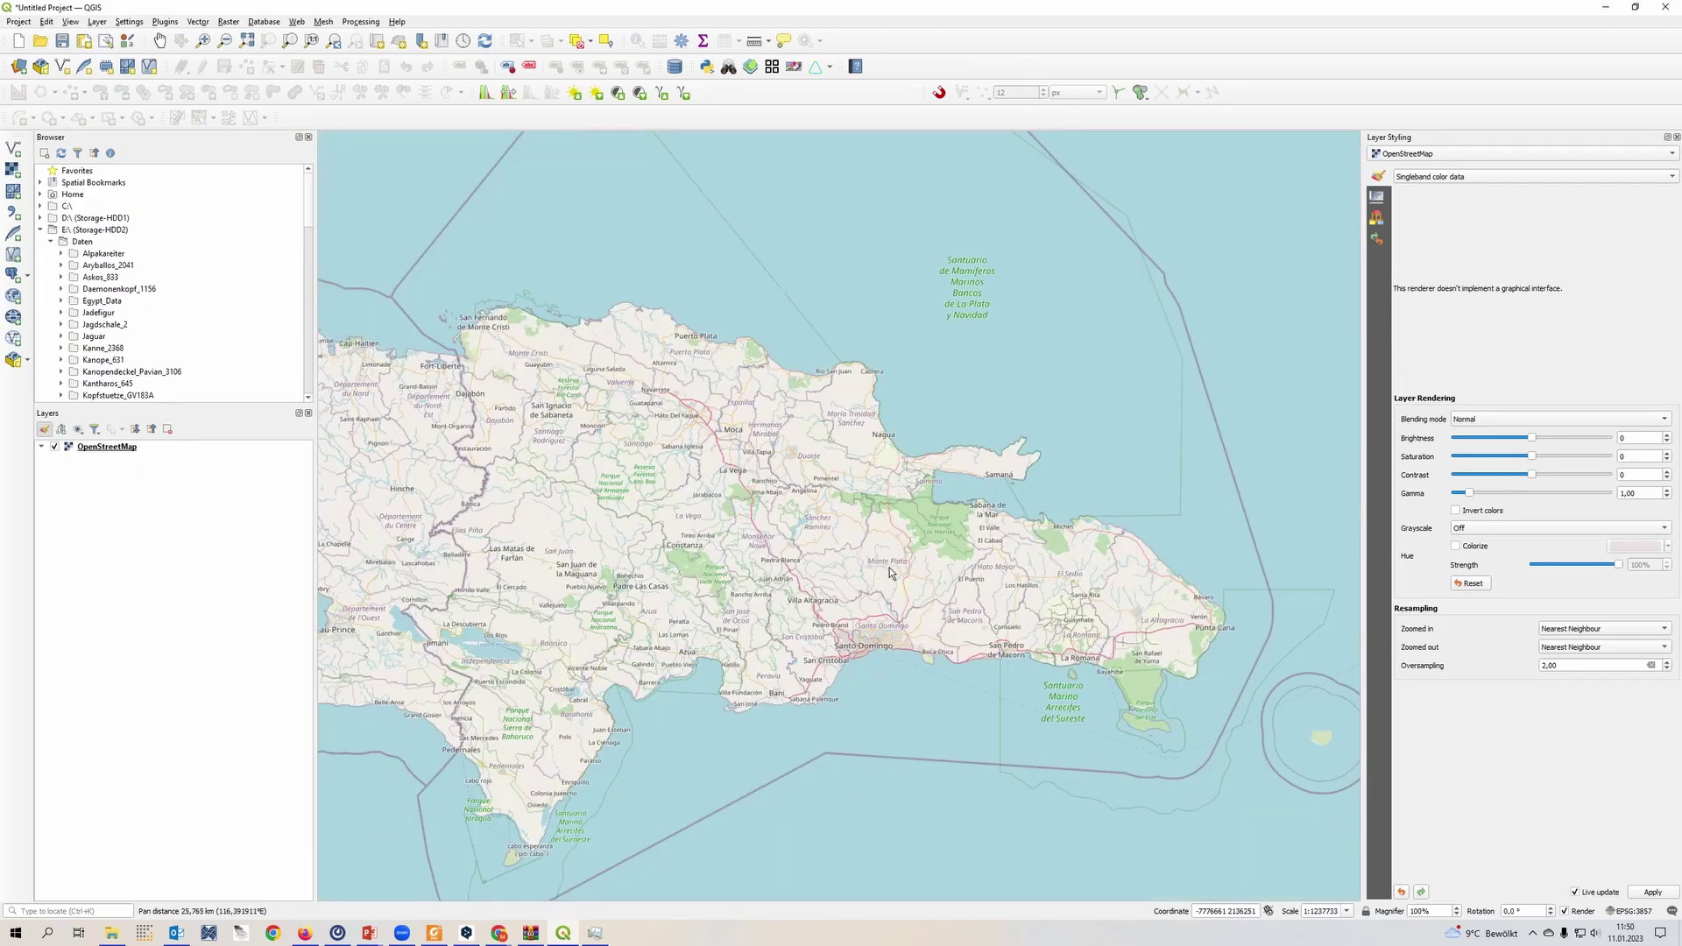
pyautogui.scroll(2, 853, 662)
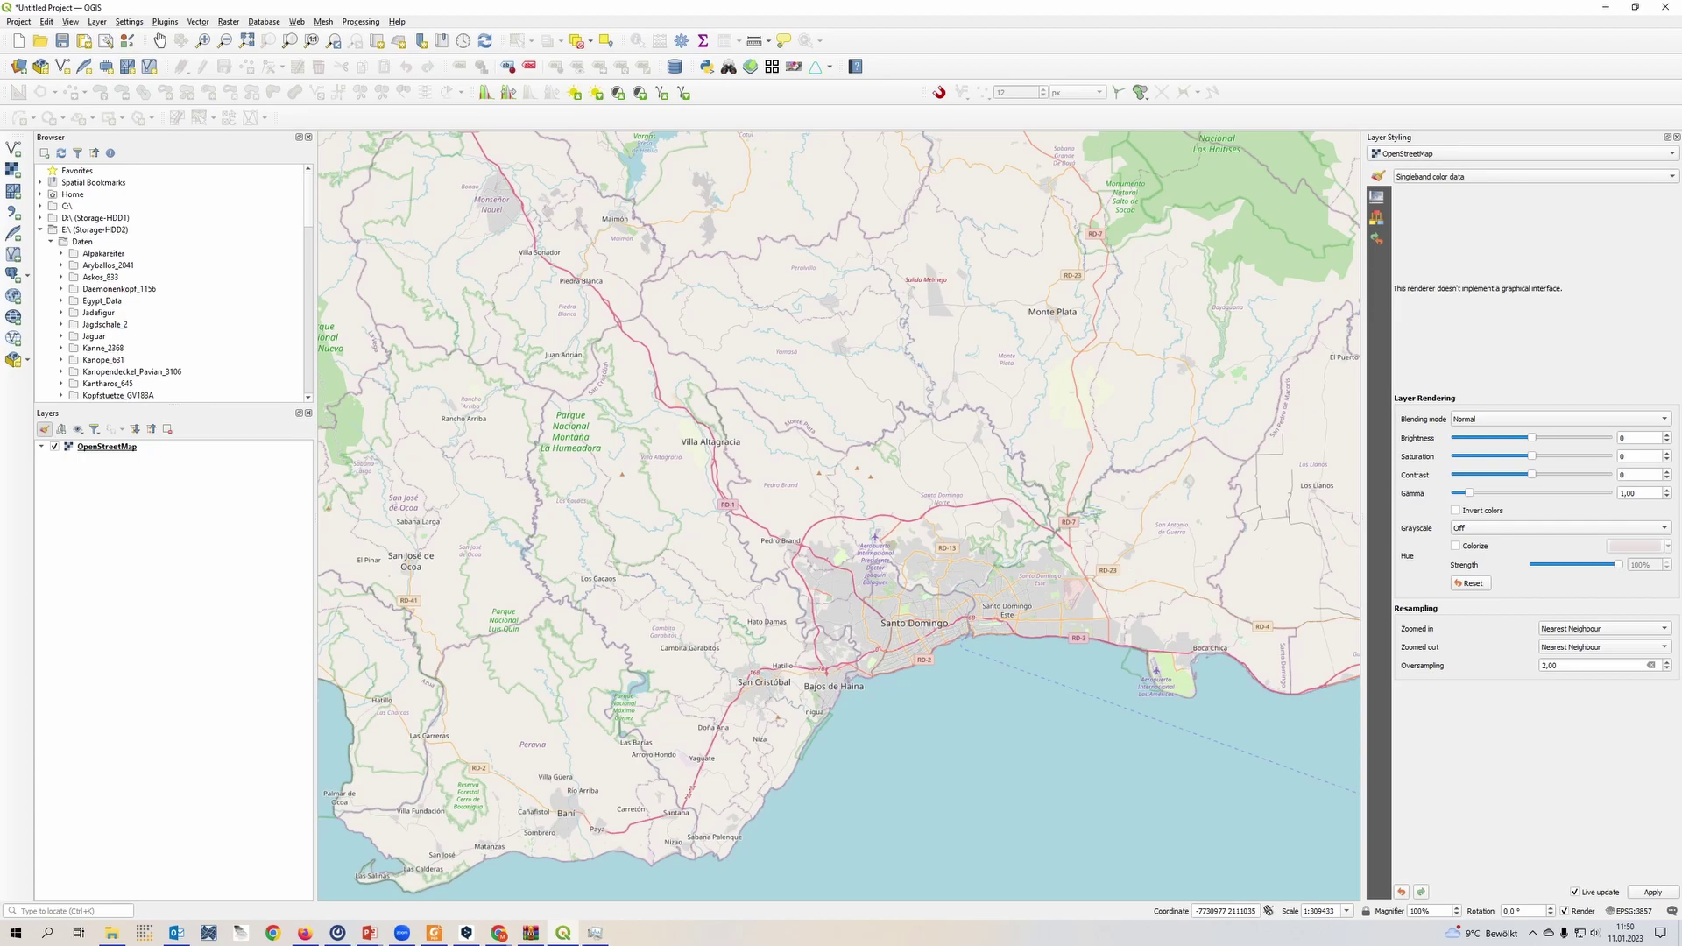
# - Add the scanned map Carte_de_L'Ile_d'Haiti as a layer above OpenStreetMap and zoom to its extent
pyautogui.moveTo(1680, 595); pyautogui.dragTo(167, 486)
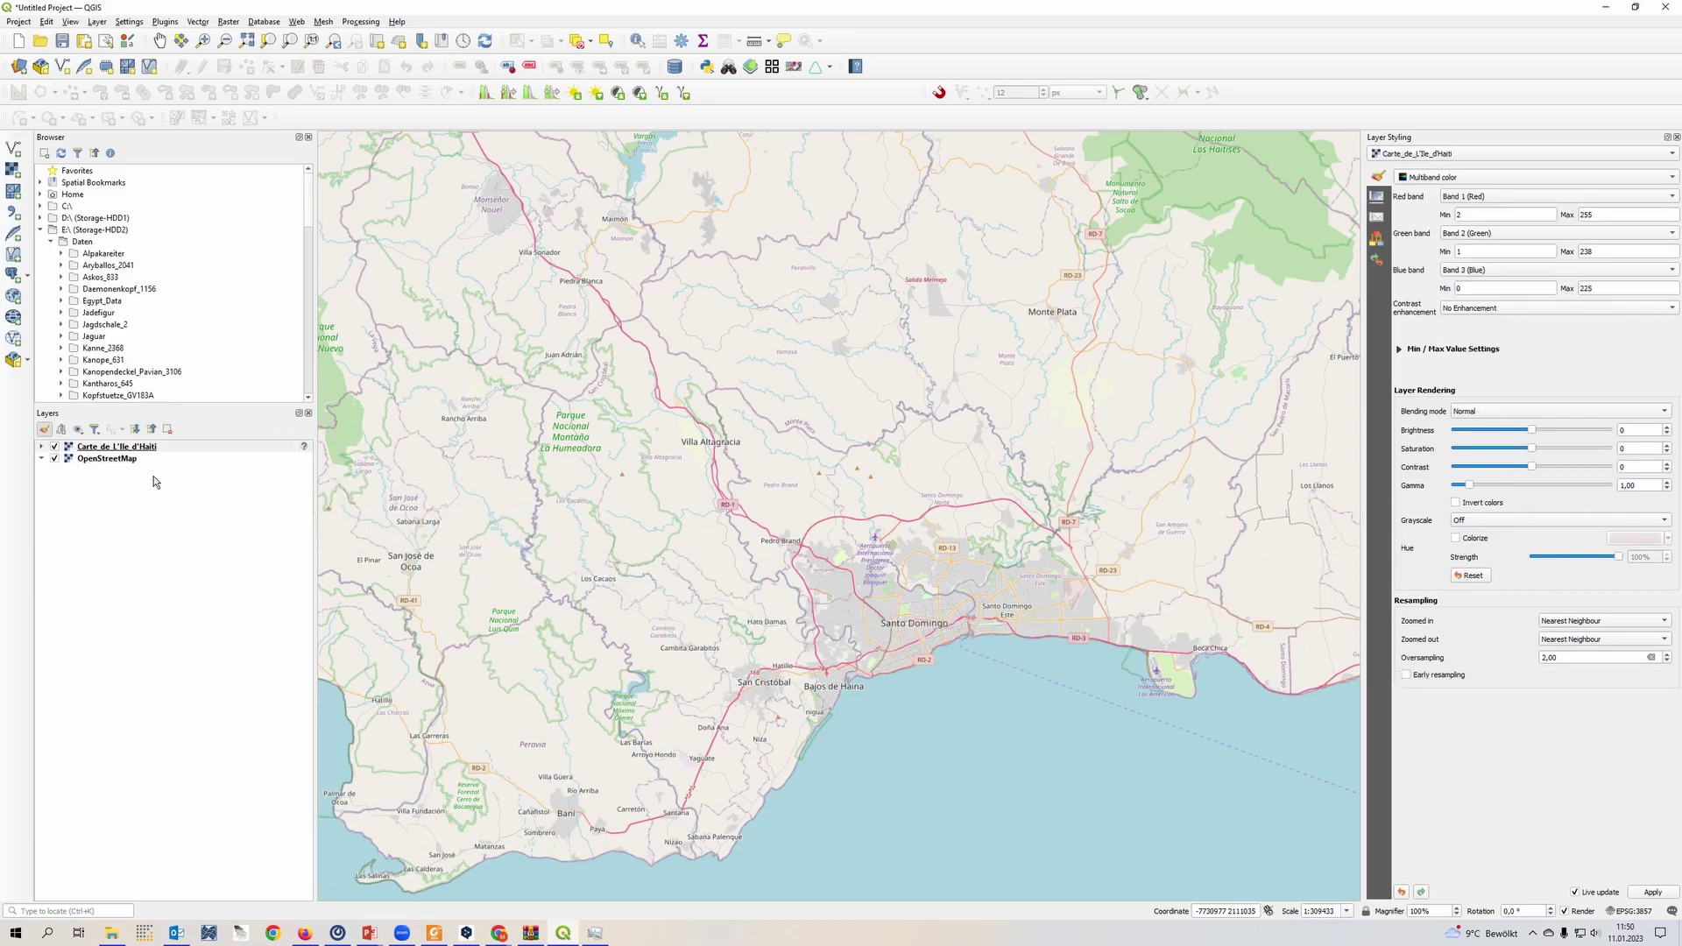
pyautogui.rightClick(112, 449)
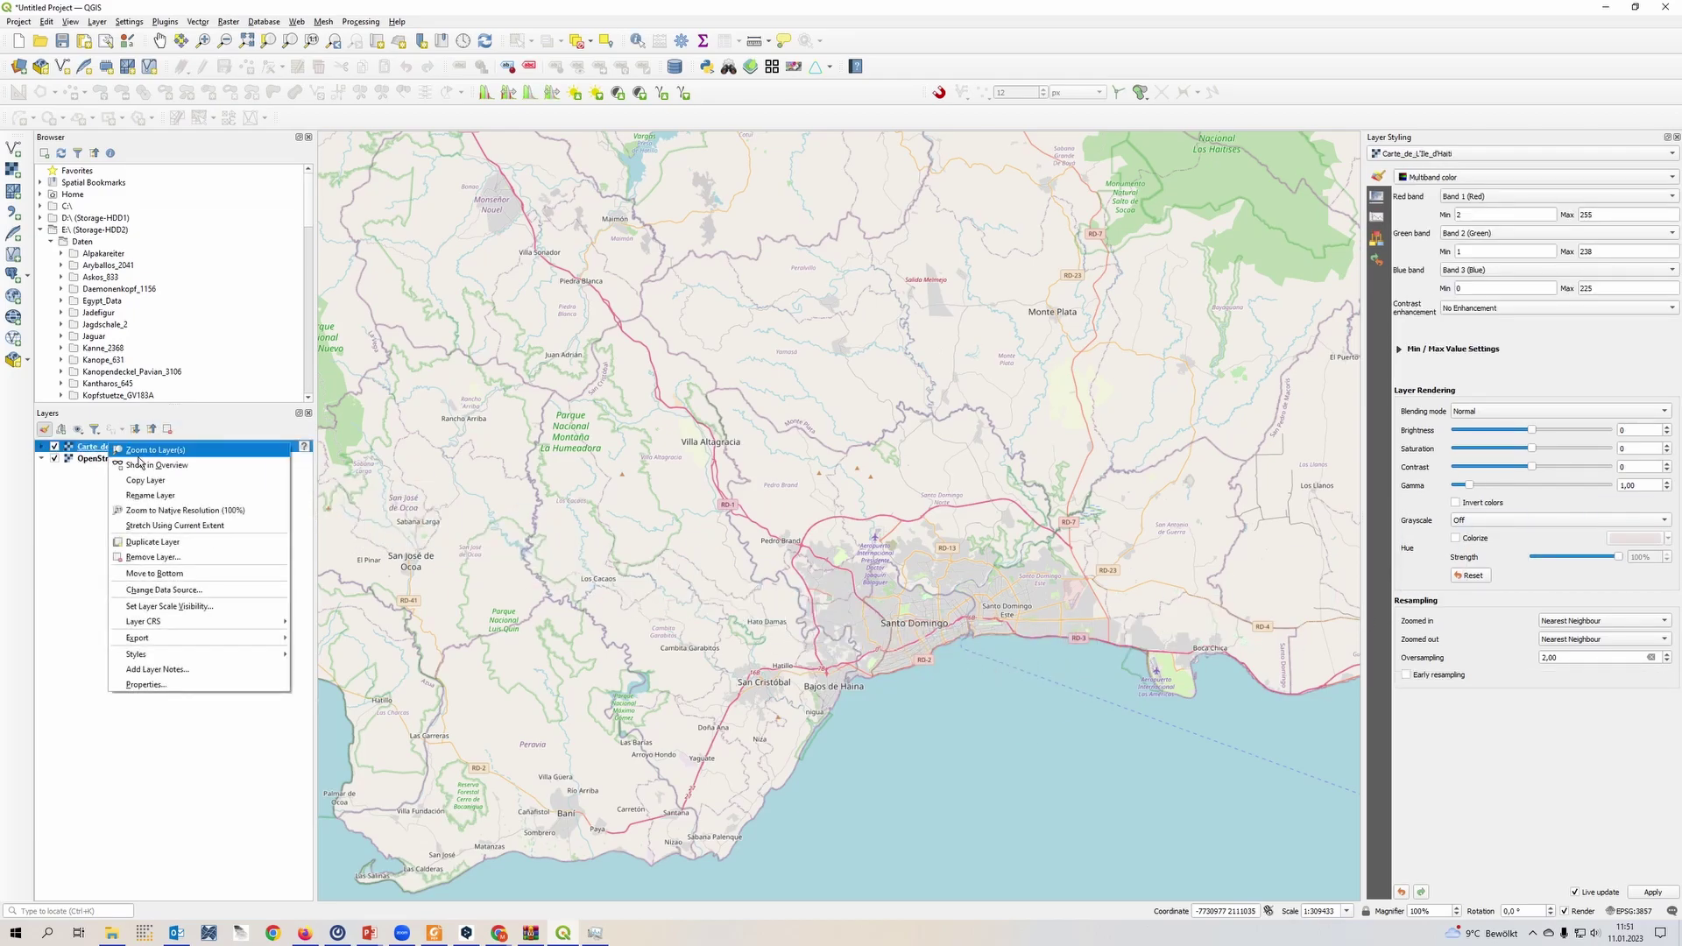
pyautogui.click(140, 451)
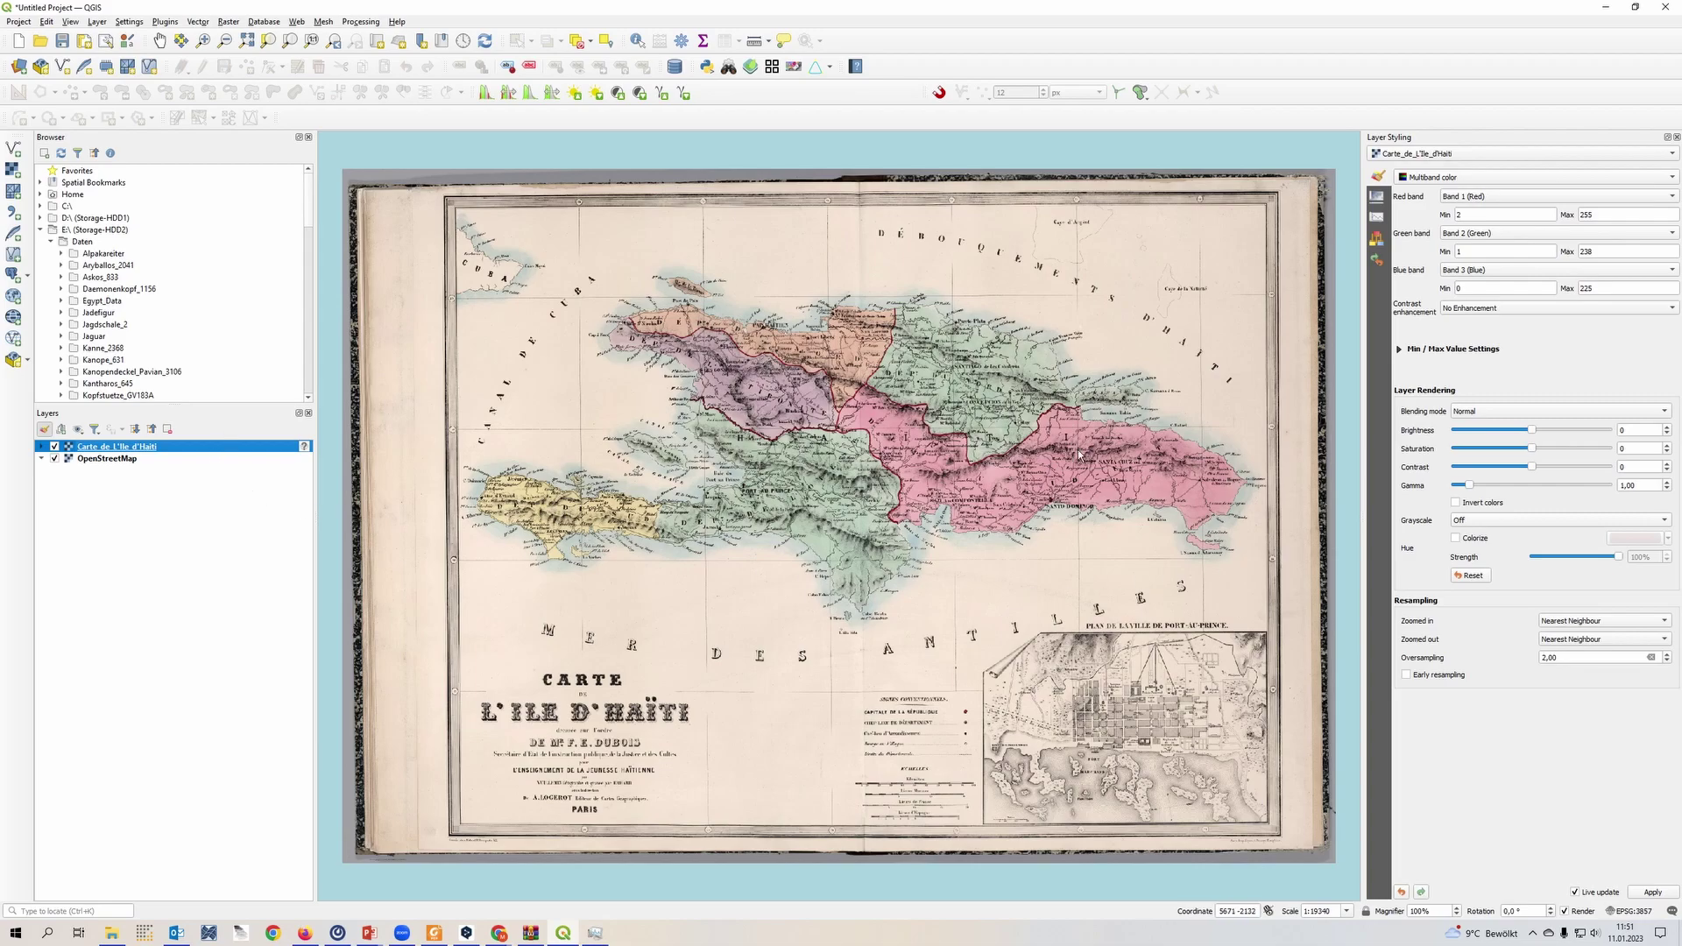
# - Examine the scanned Haiti map's place names, department borders and coastline in the eastern and southern parts of the island
pyautogui.scroll(3, 1079, 429)
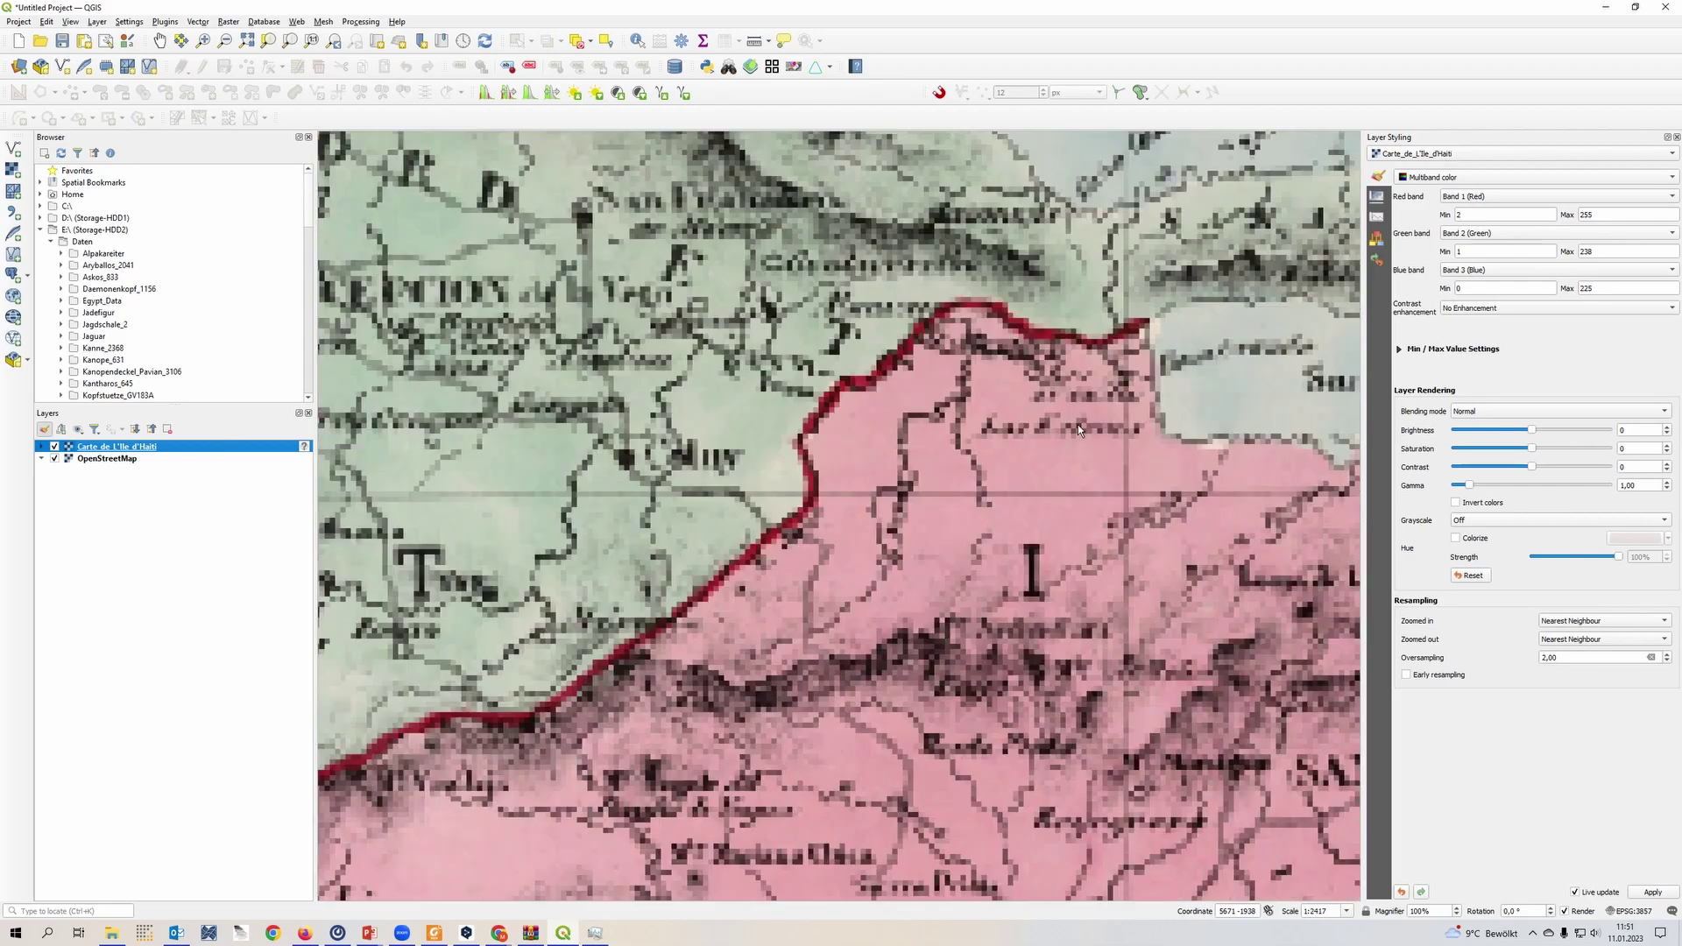
pyautogui.scroll(1, 1029, 440)
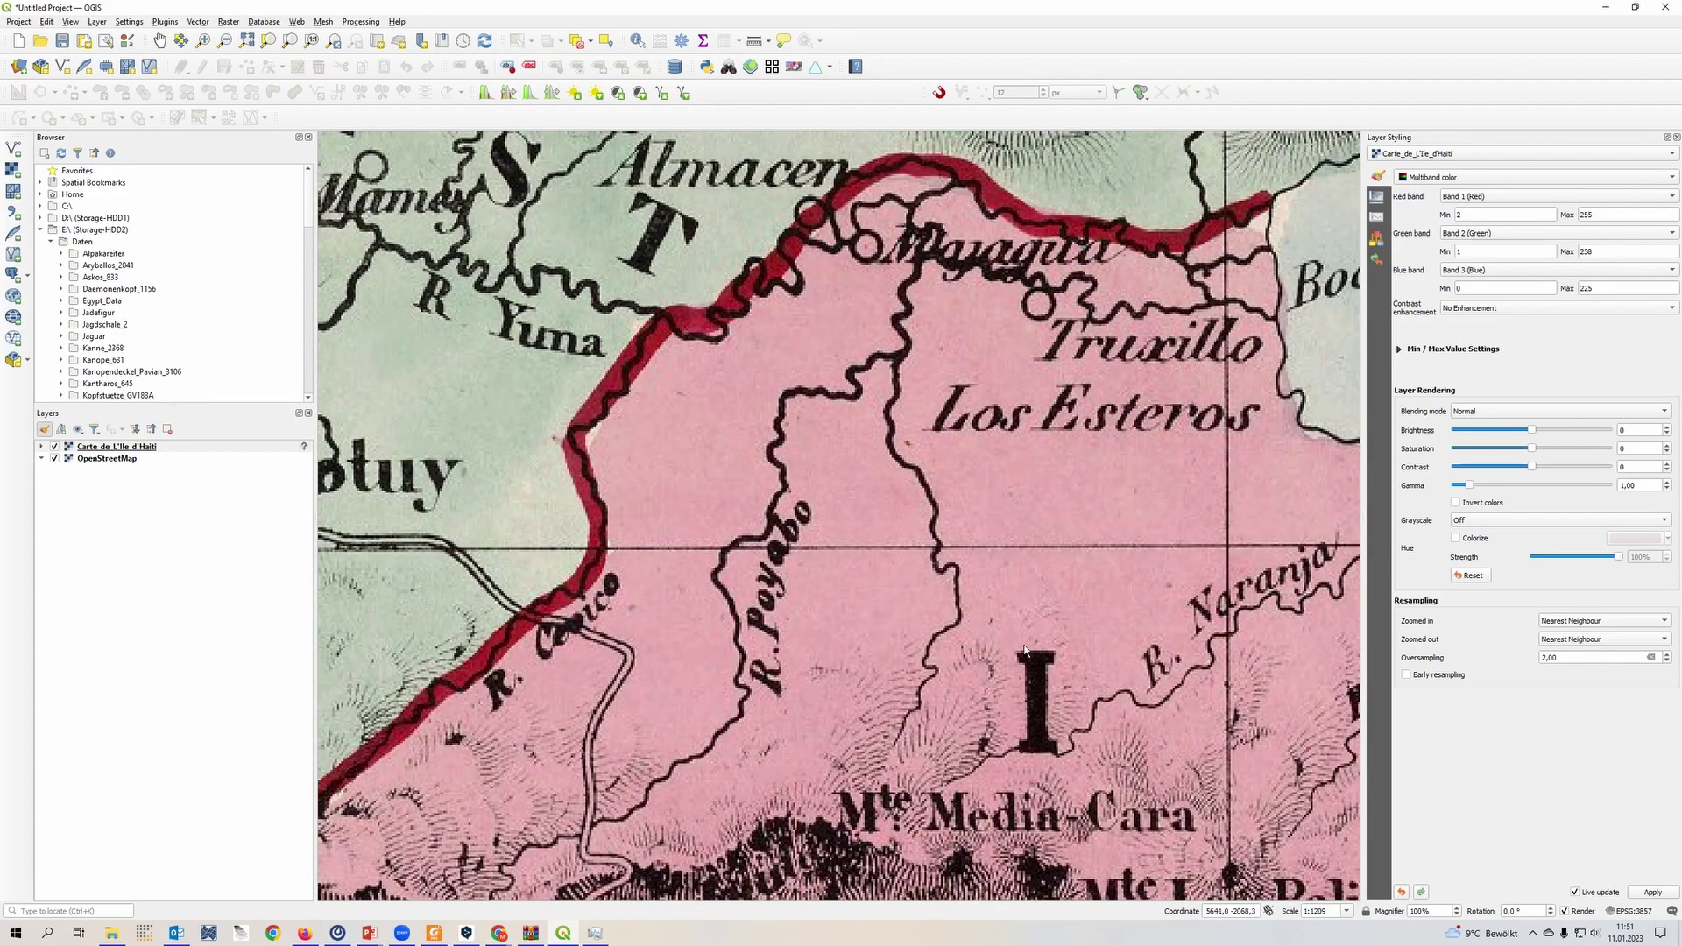
pyautogui.moveTo(692, 466); pyautogui.dragTo(1005, 692)
pyautogui.scroll(-1, 999, 668)
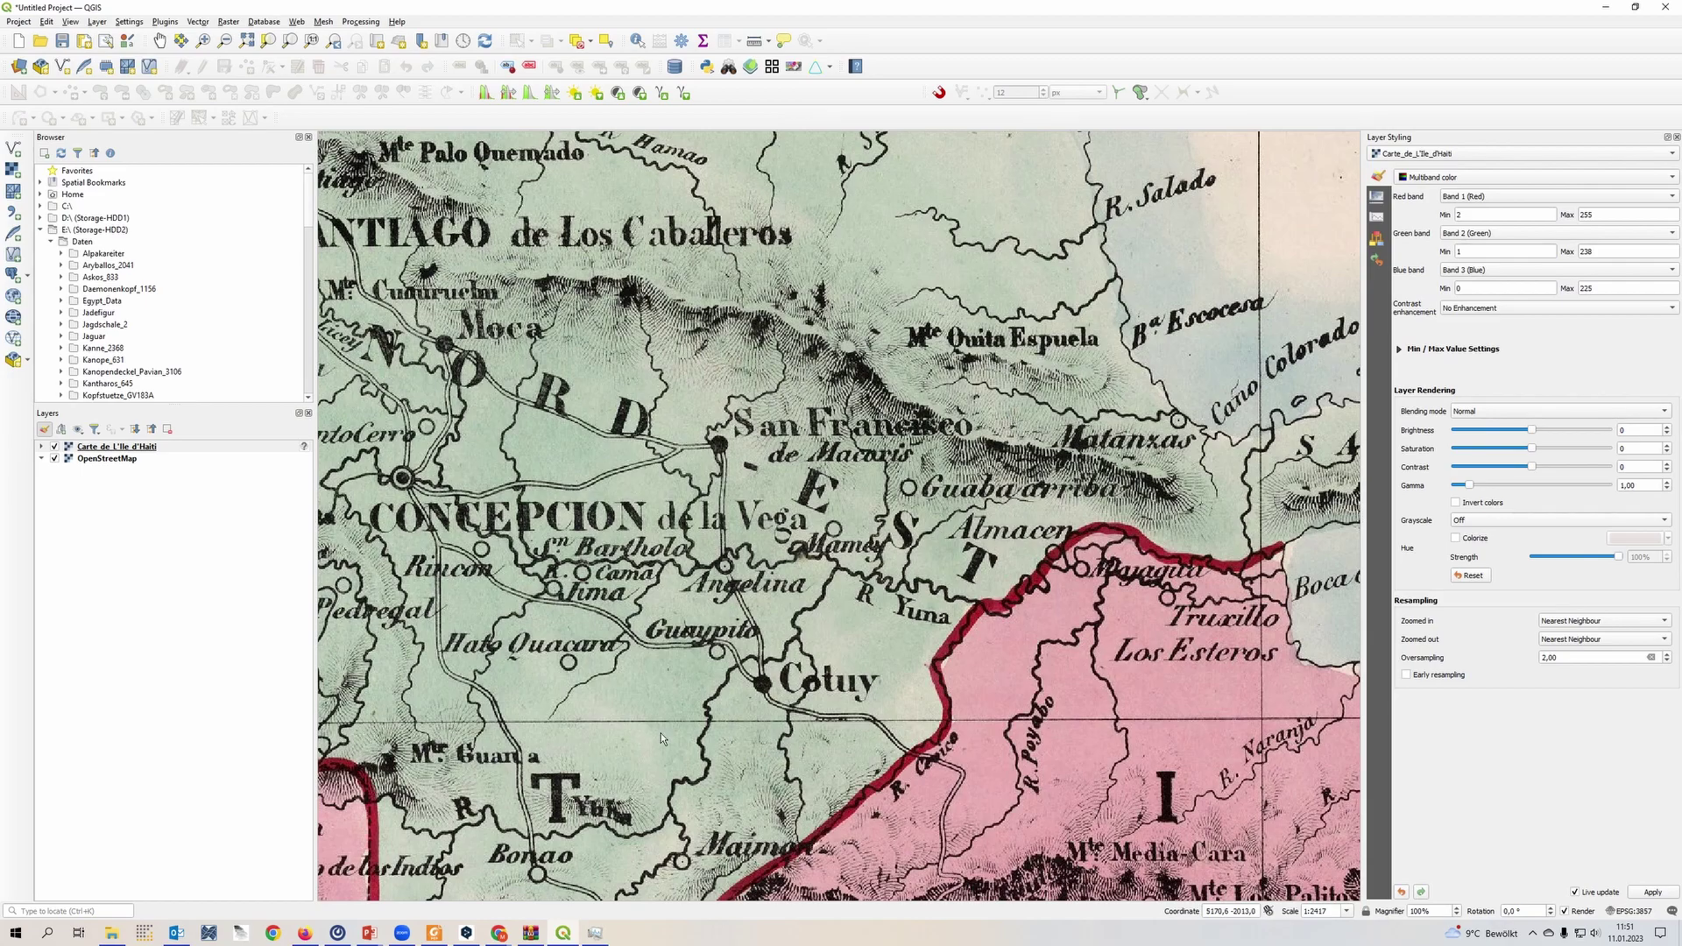
pyautogui.moveTo(689, 734); pyautogui.dragTo(1059, 429)
pyautogui.moveTo(701, 876); pyautogui.dragTo(807, 619)
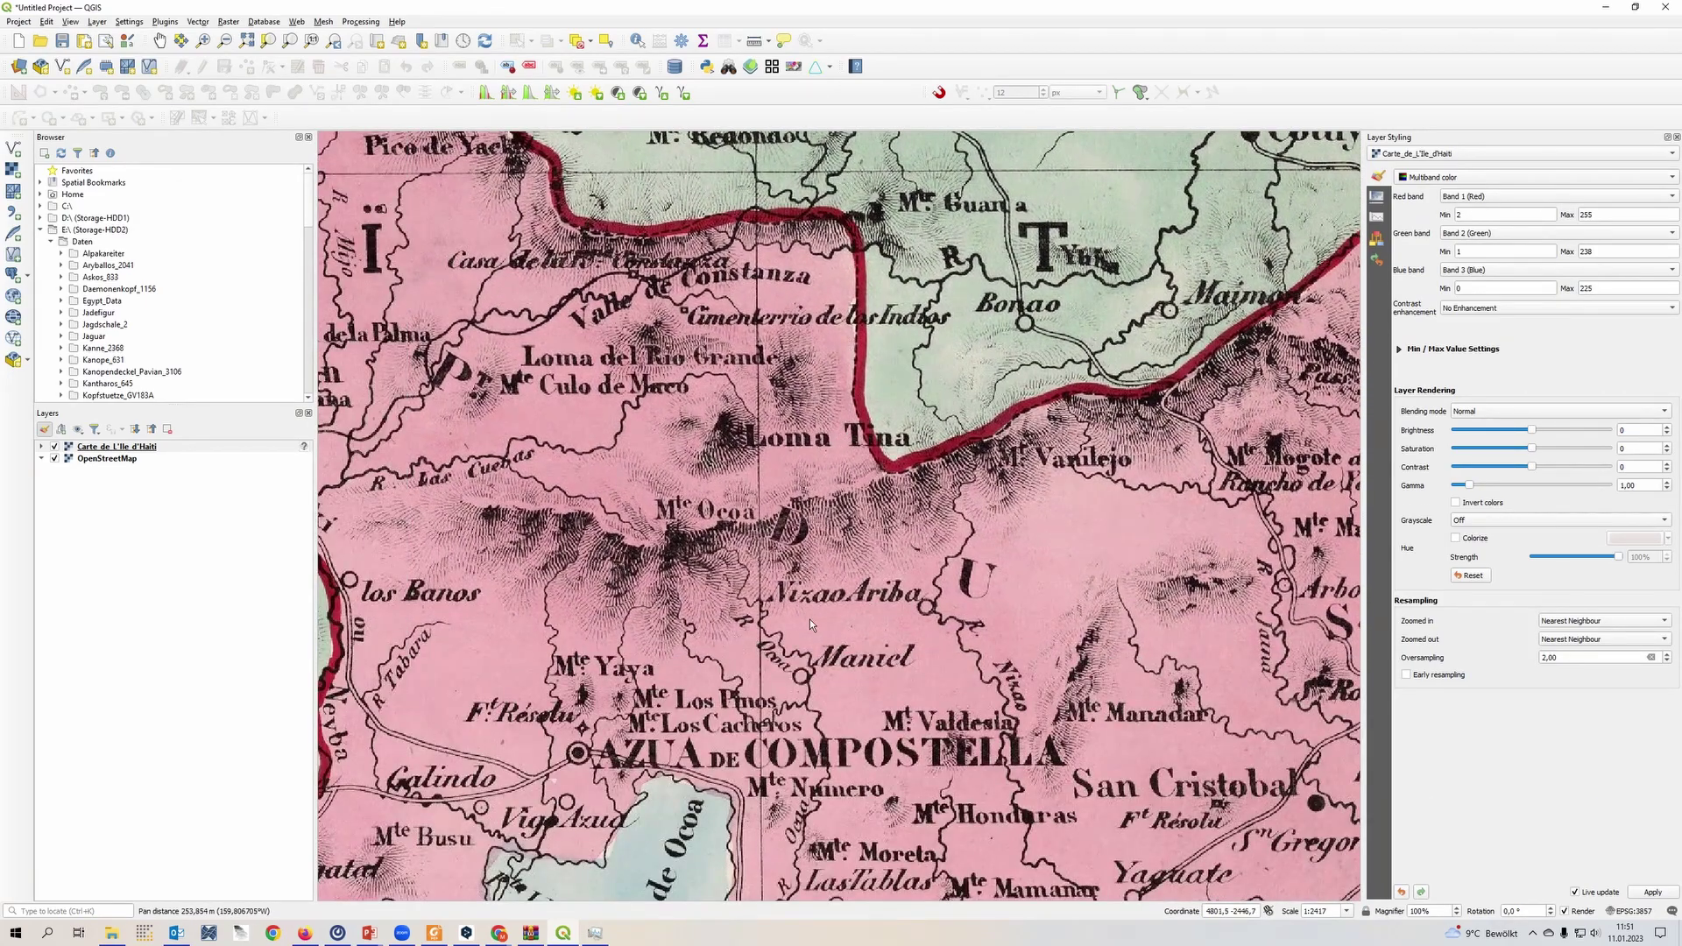
pyautogui.scroll(-1, 810, 617)
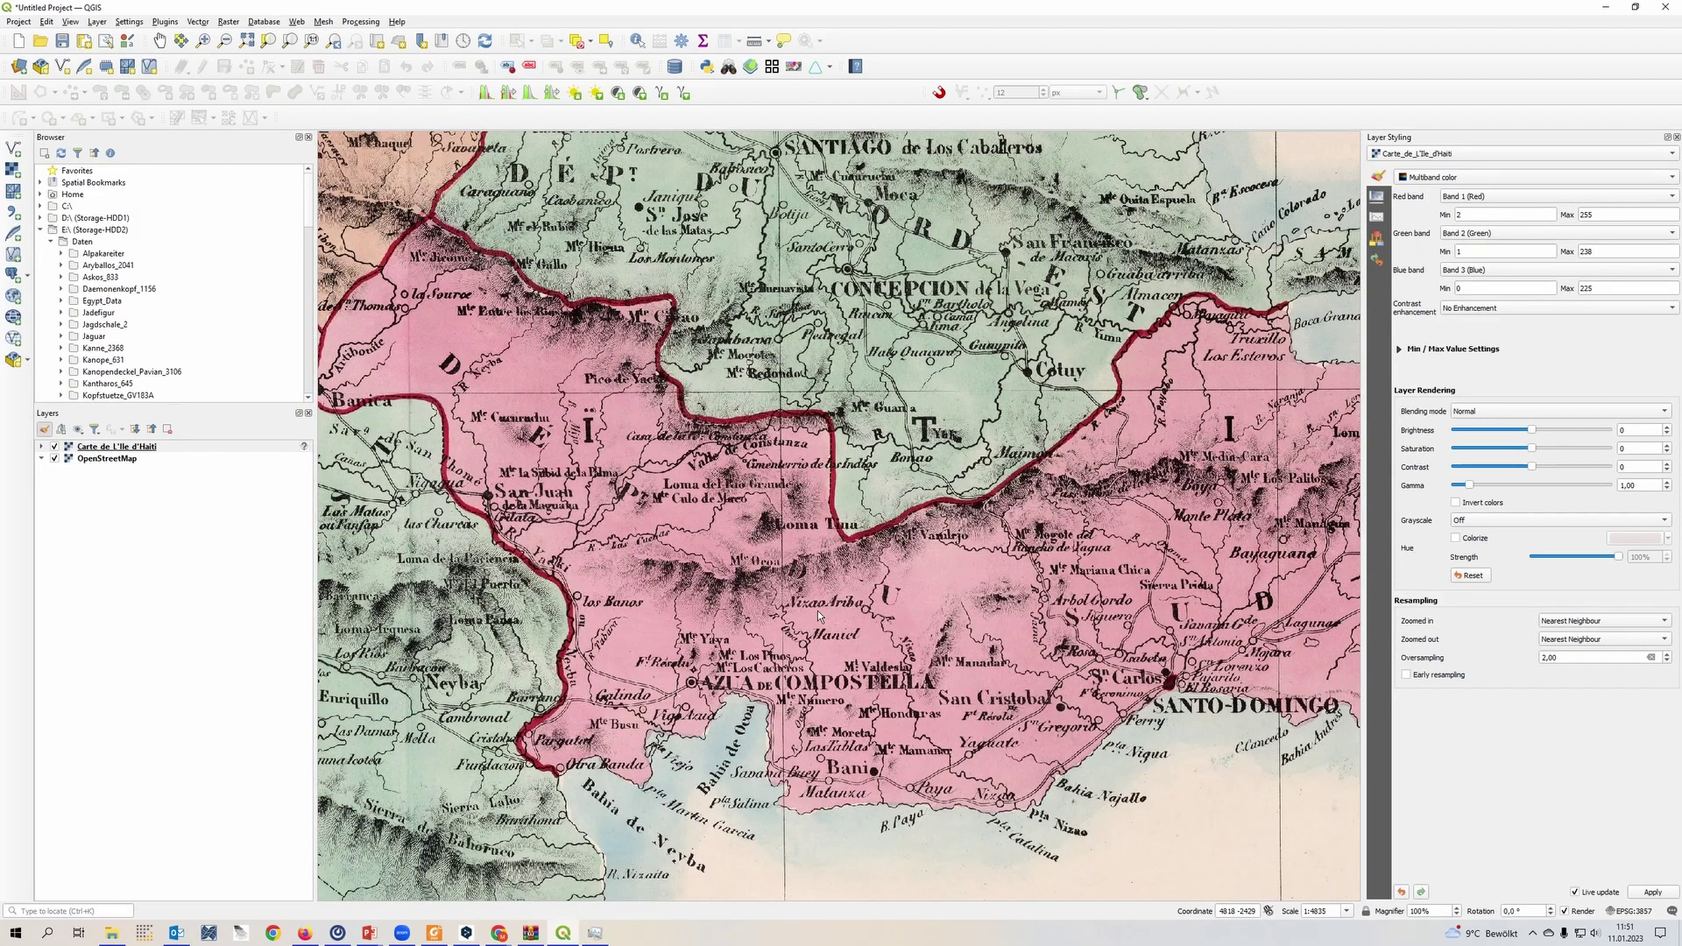
pyautogui.moveTo(675, 751); pyautogui.dragTo(978, 372)
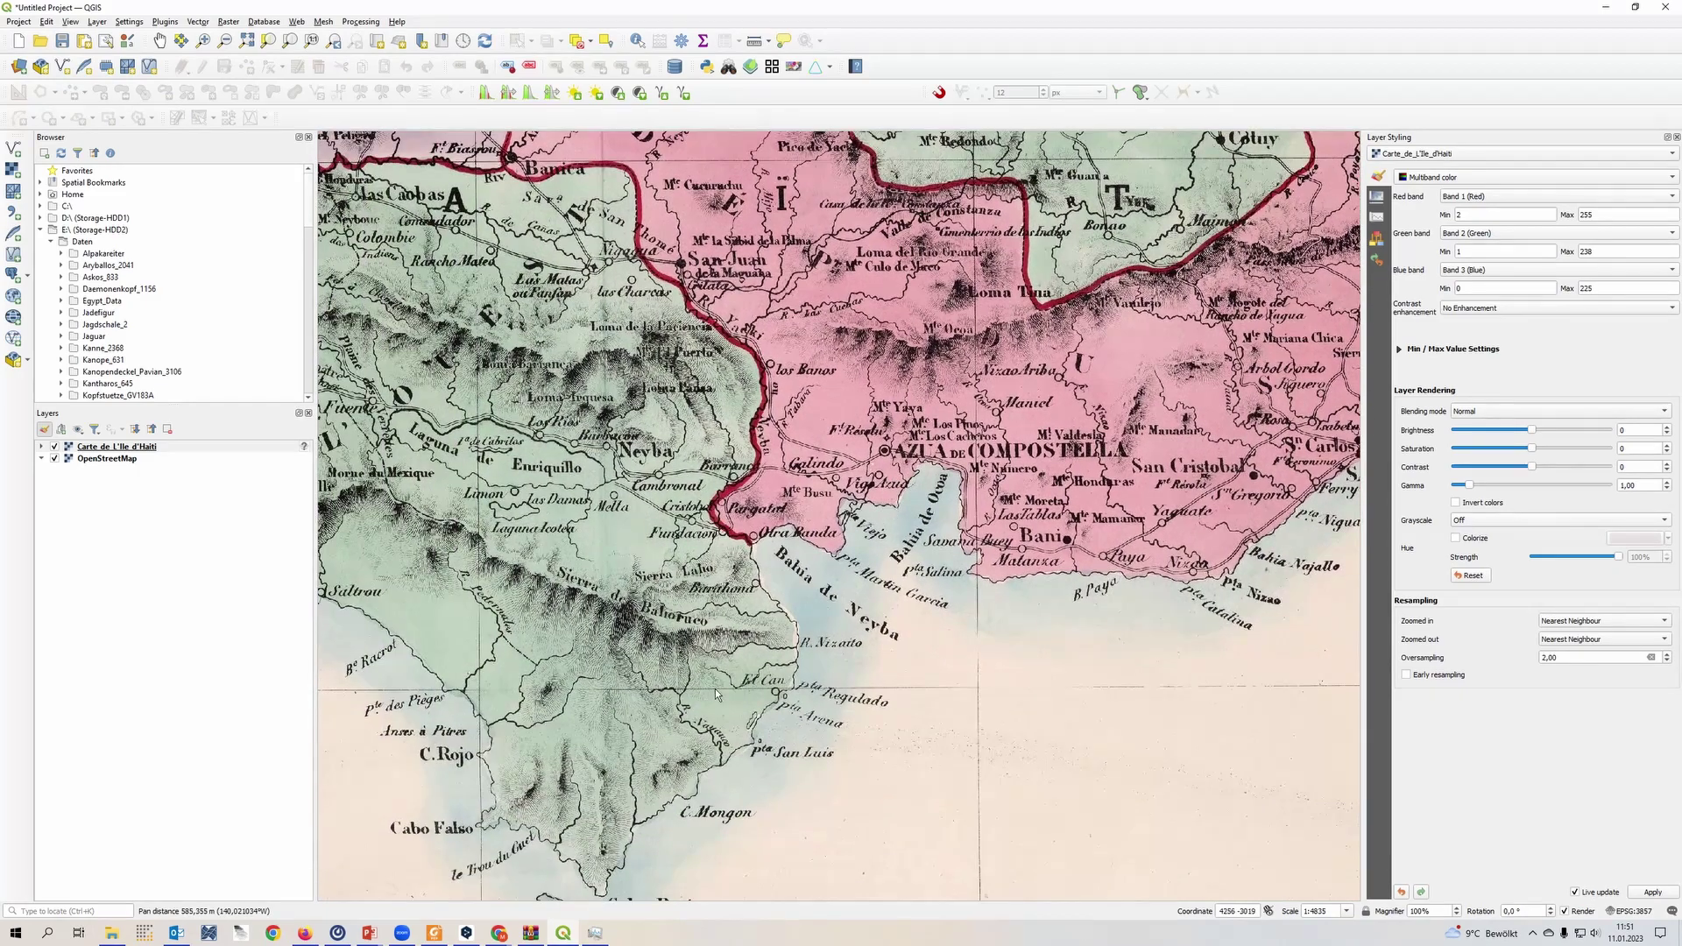
pyautogui.moveTo(845, 537); pyautogui.dragTo(885, 491)
pyautogui.scroll(-1, 885, 486)
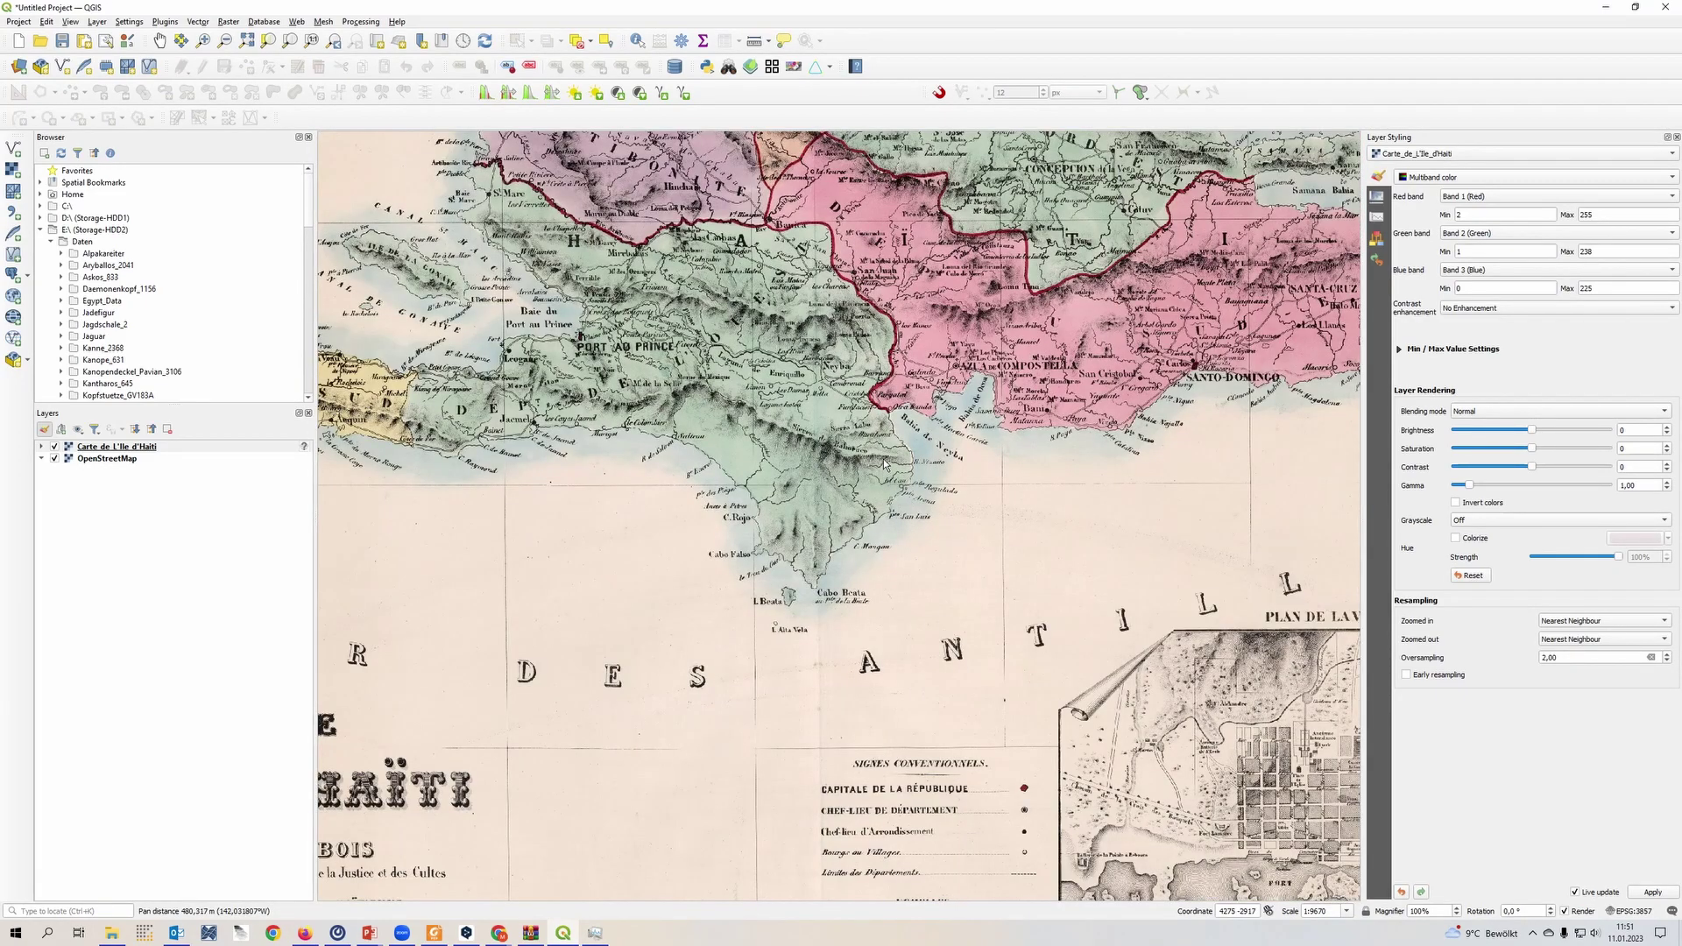
pyautogui.moveTo(914, 417); pyautogui.dragTo(742, 624)
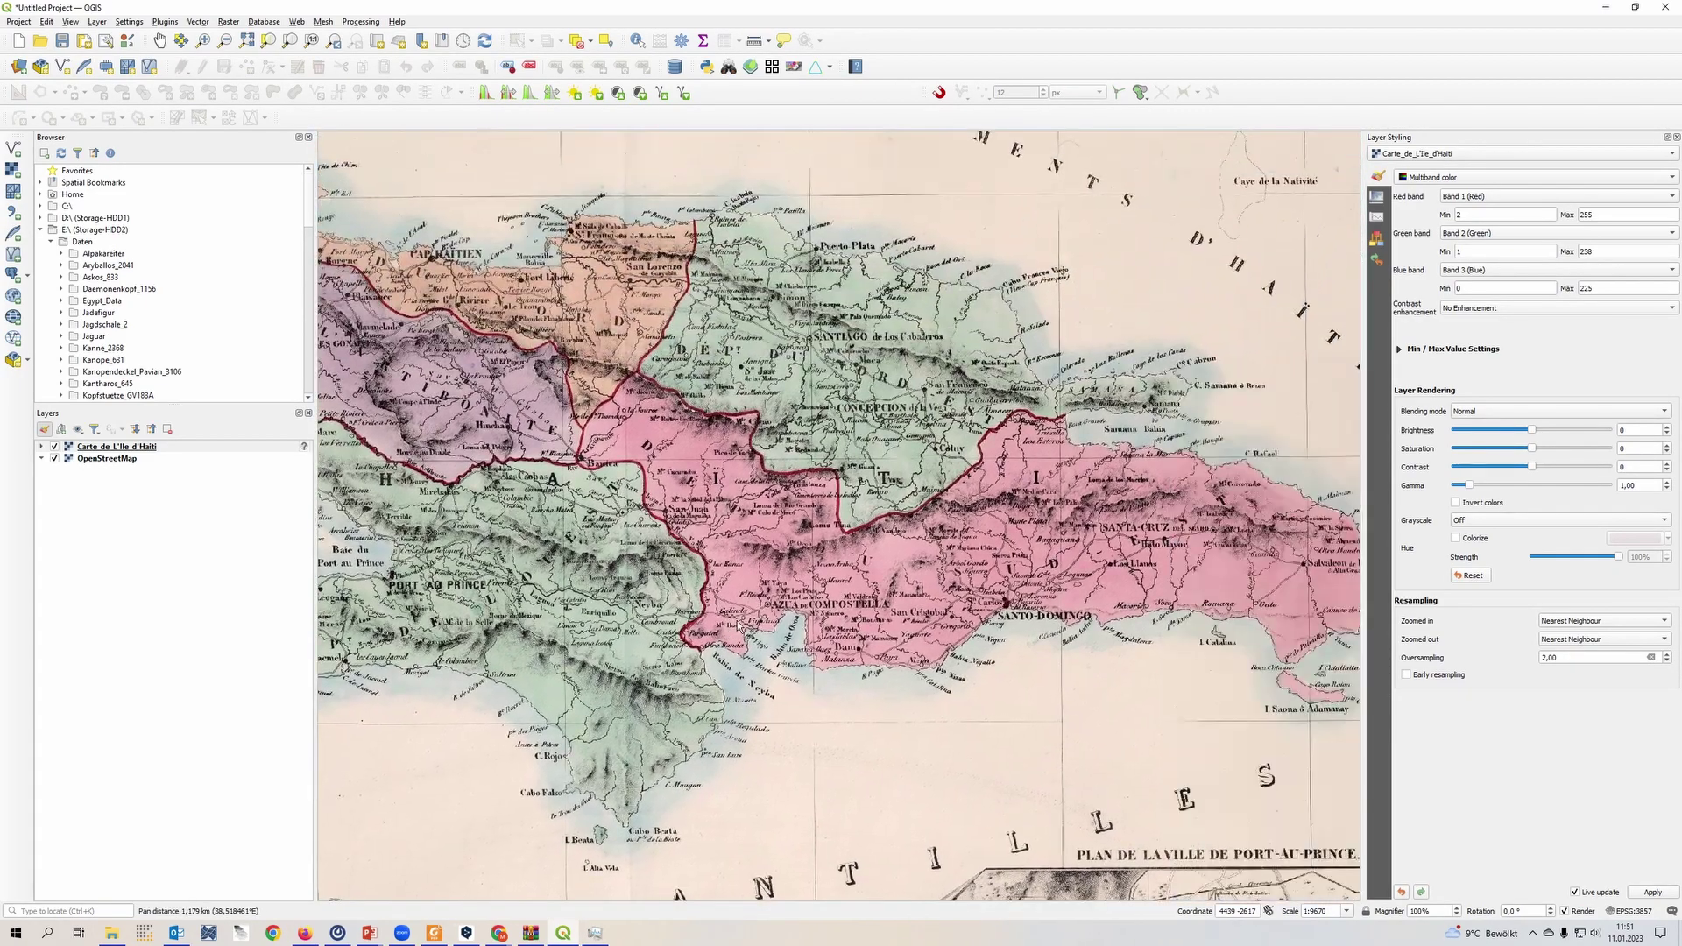
# - Measure line segments between points south-west of Samana Bay on the scanned map, then close the measurement
pyautogui.click(758, 43)
pyautogui.scroll(1, 1008, 455)
pyautogui.click(988, 382)
pyautogui.click(1116, 530)
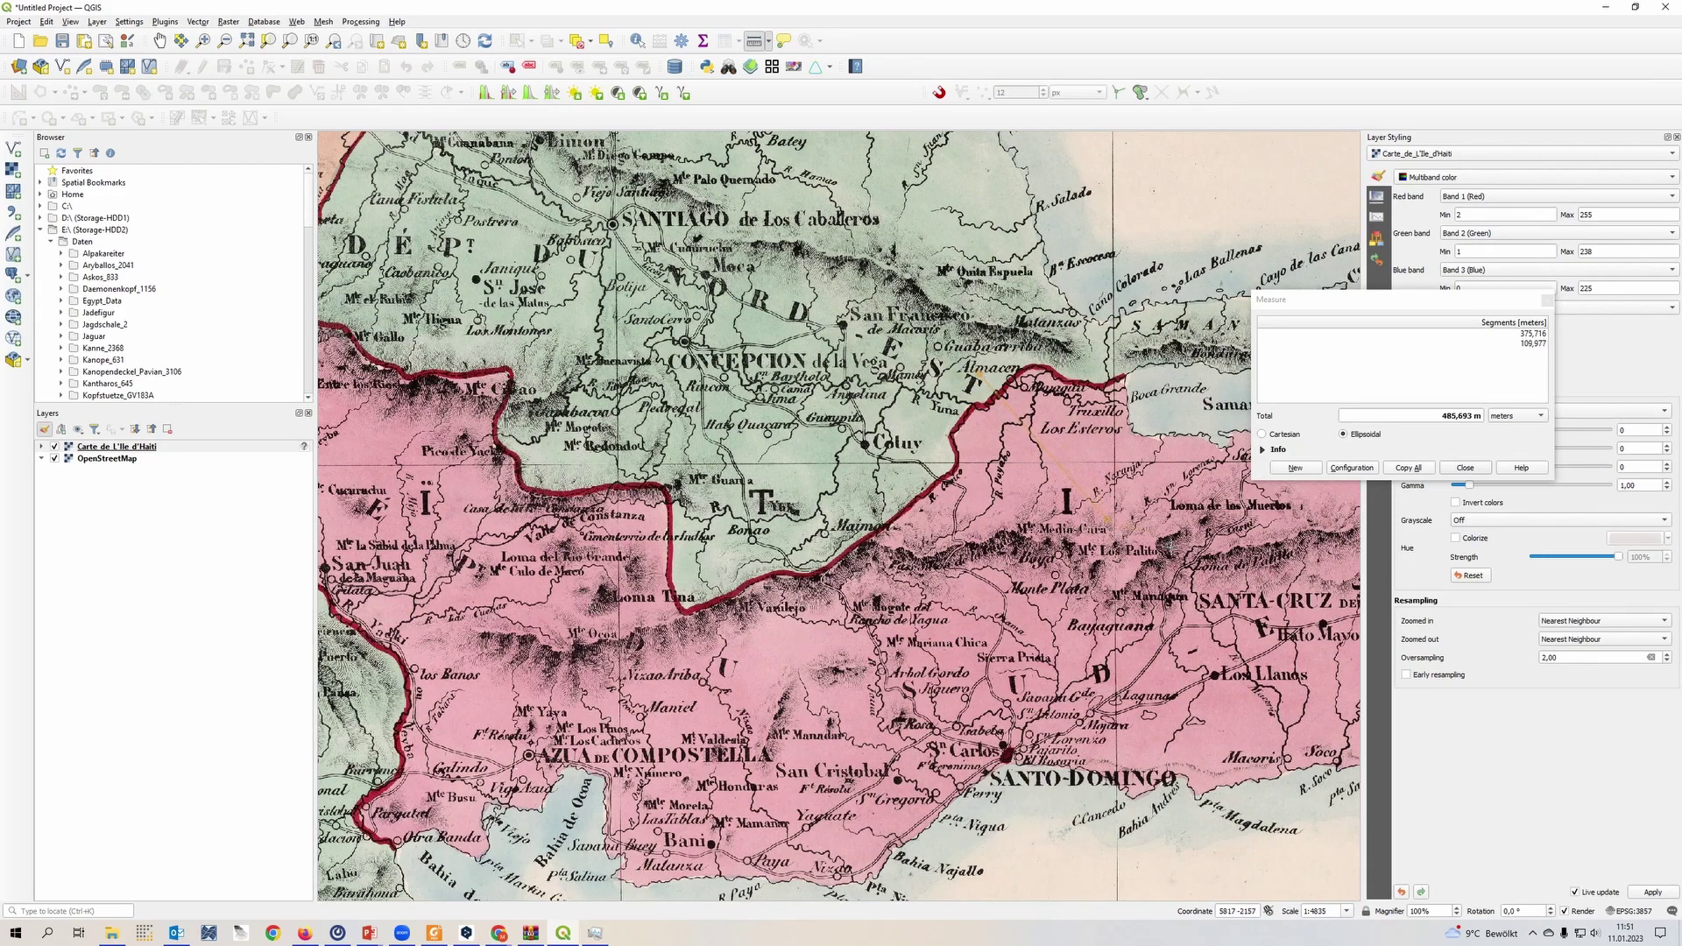
pyautogui.click(1480, 478)
pyautogui.click(1464, 469)
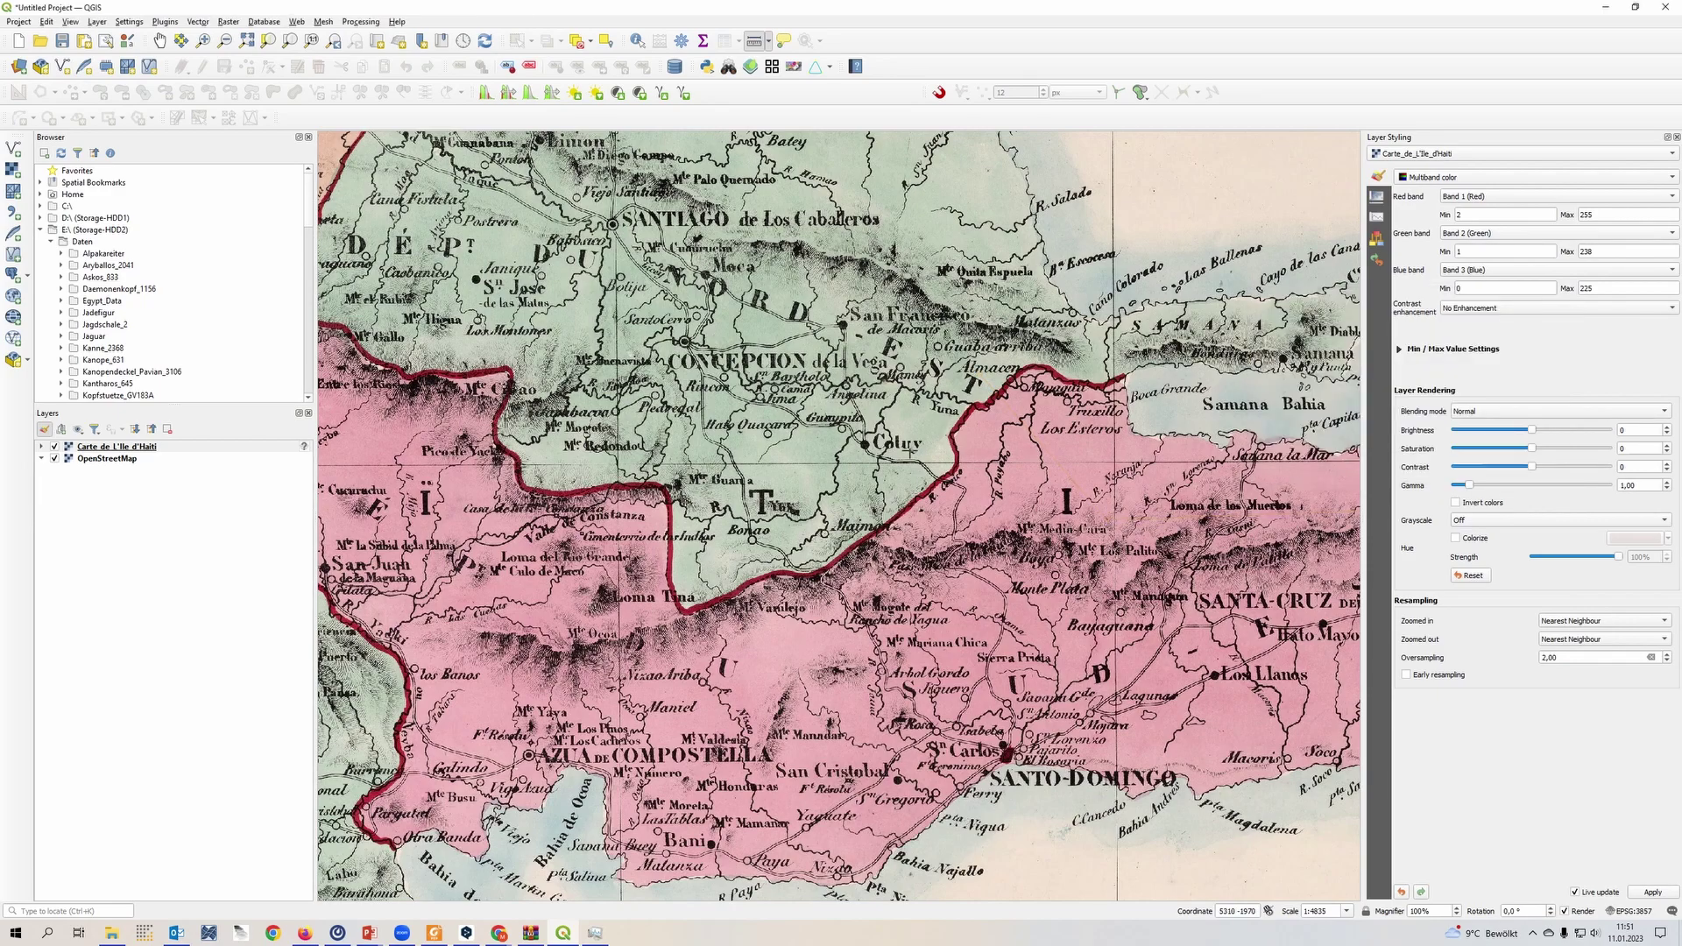
# - Compare the scanned map's location with the OpenStreetMap base and check its layer's coordinate reference system status
pyautogui.scroll(-4, 909, 449)
pyautogui.scroll(-5, 908, 450)
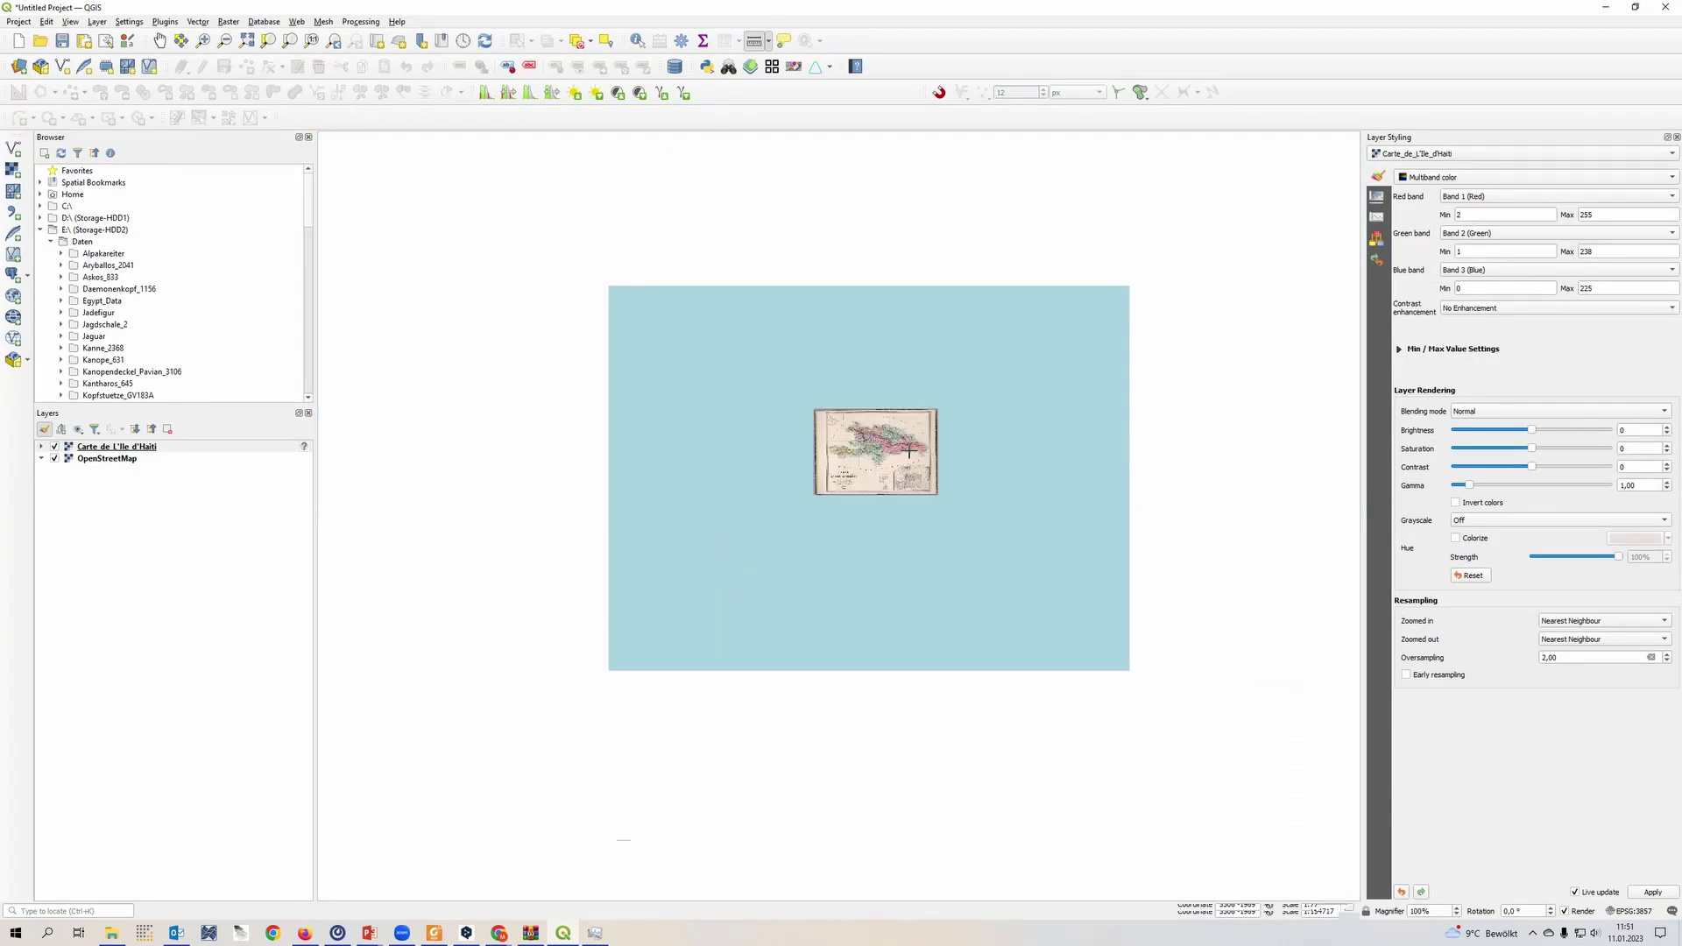
pyautogui.scroll(-2, 908, 450)
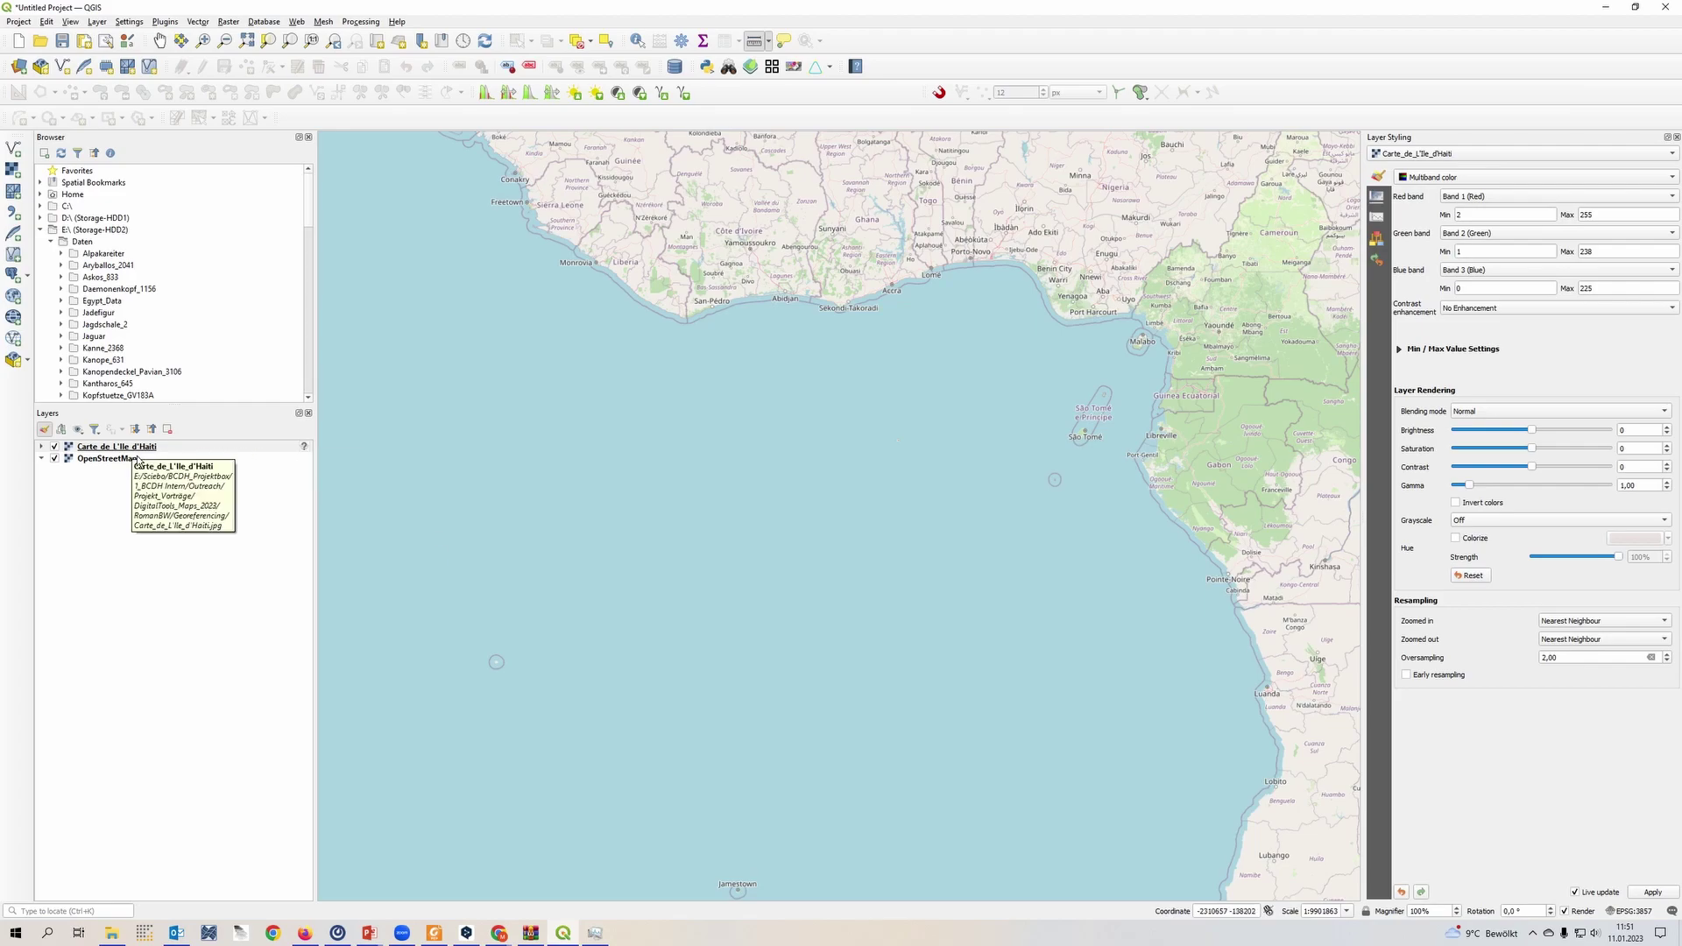
pyautogui.moveTo(306, 448)
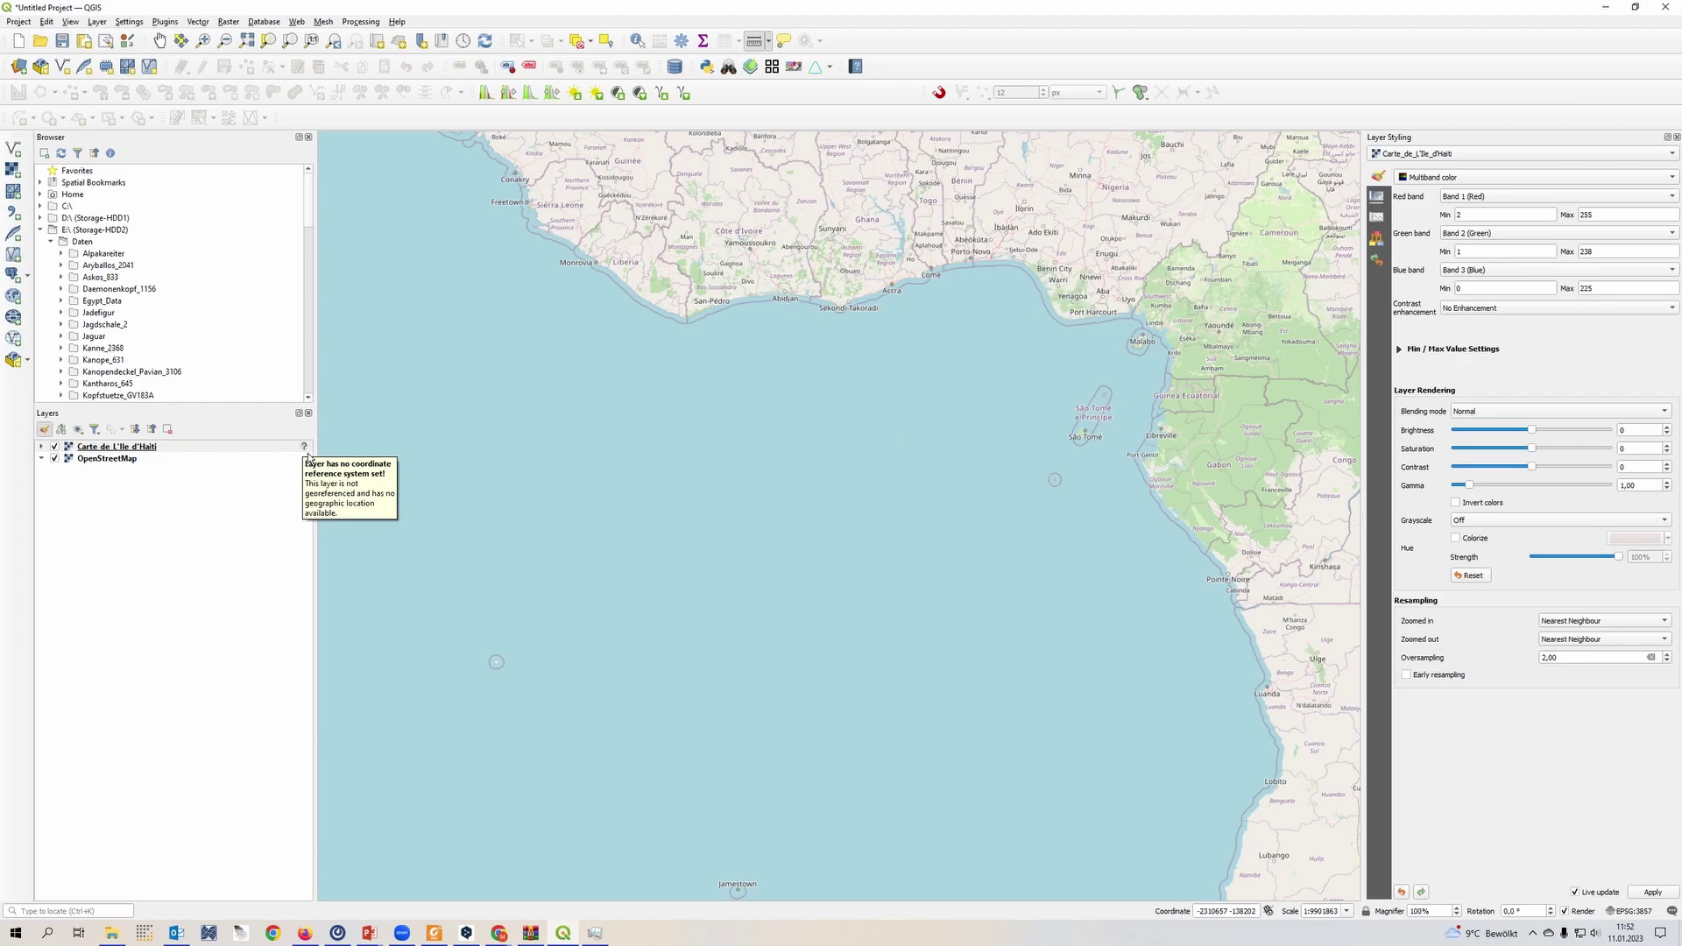
# - Remove the Carte_de_L'Ile_d'Haiti layer from the project
pyautogui.click(136, 451)
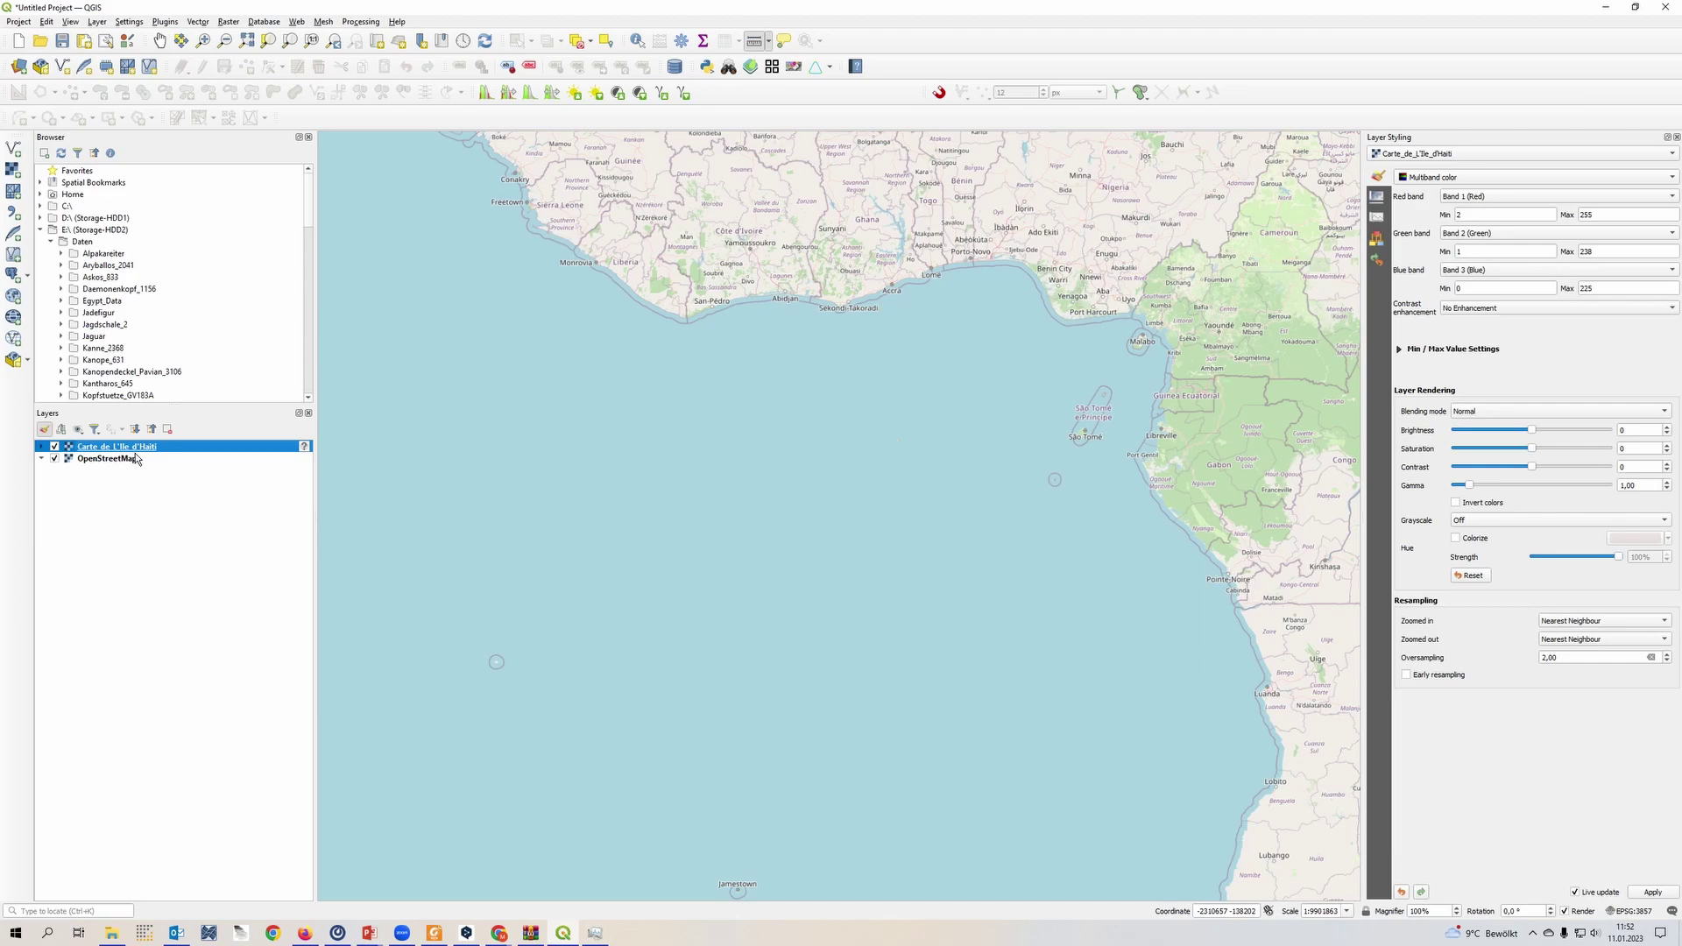
pyautogui.rightClick(128, 447)
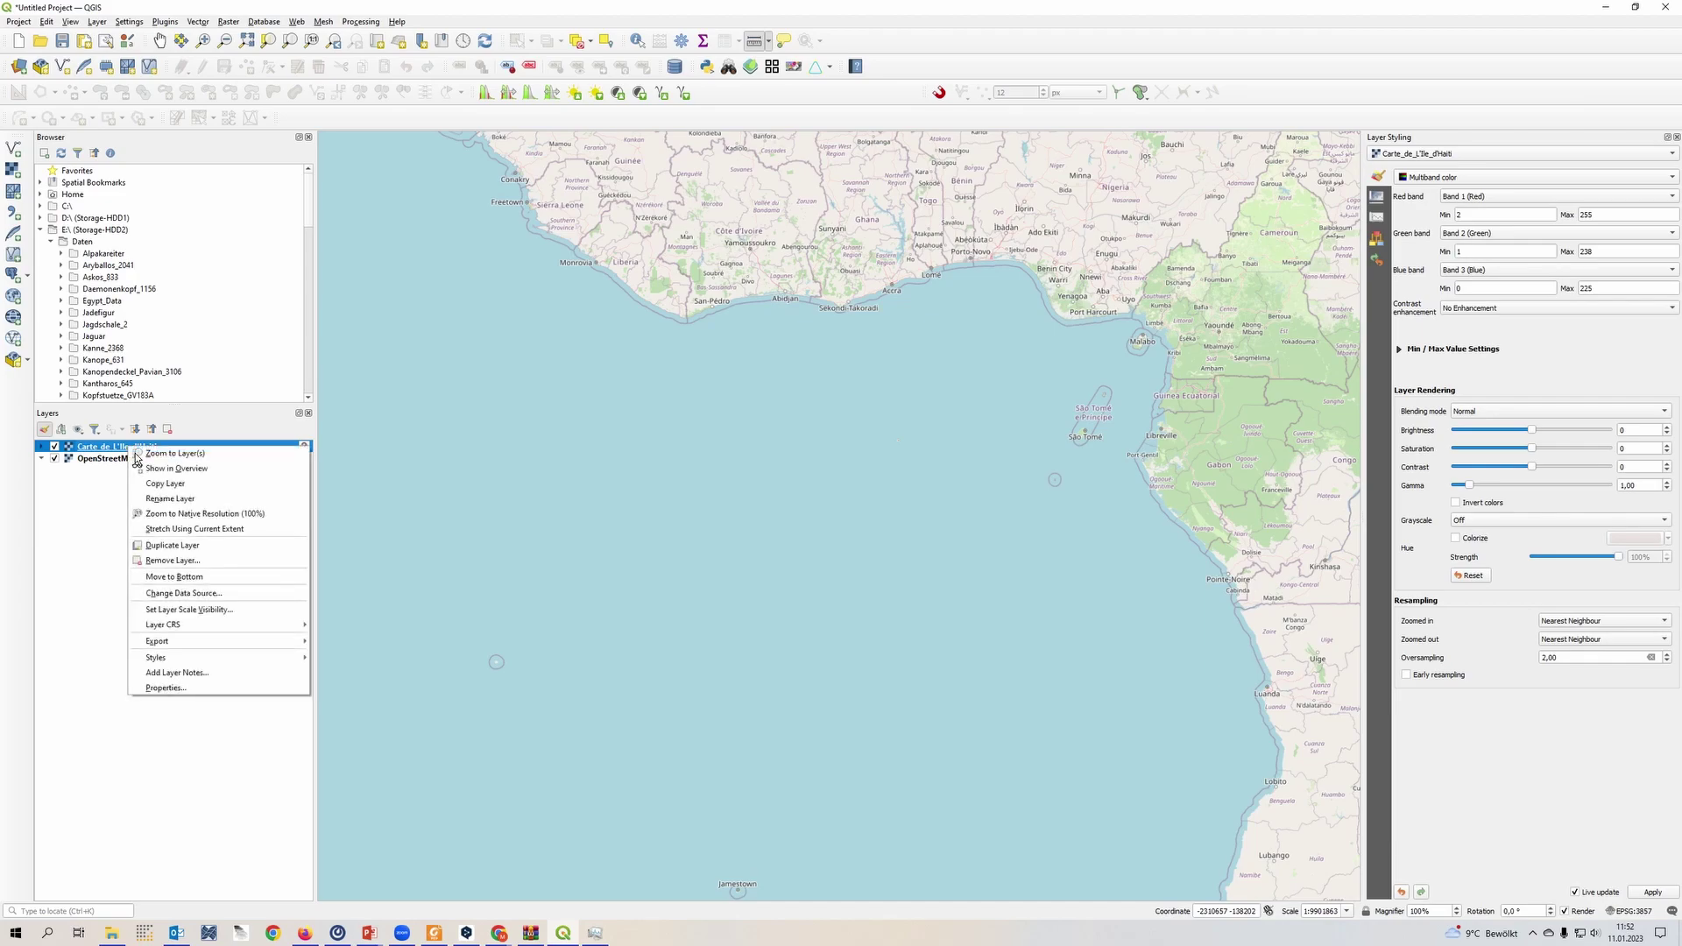
pyautogui.click(223, 562)
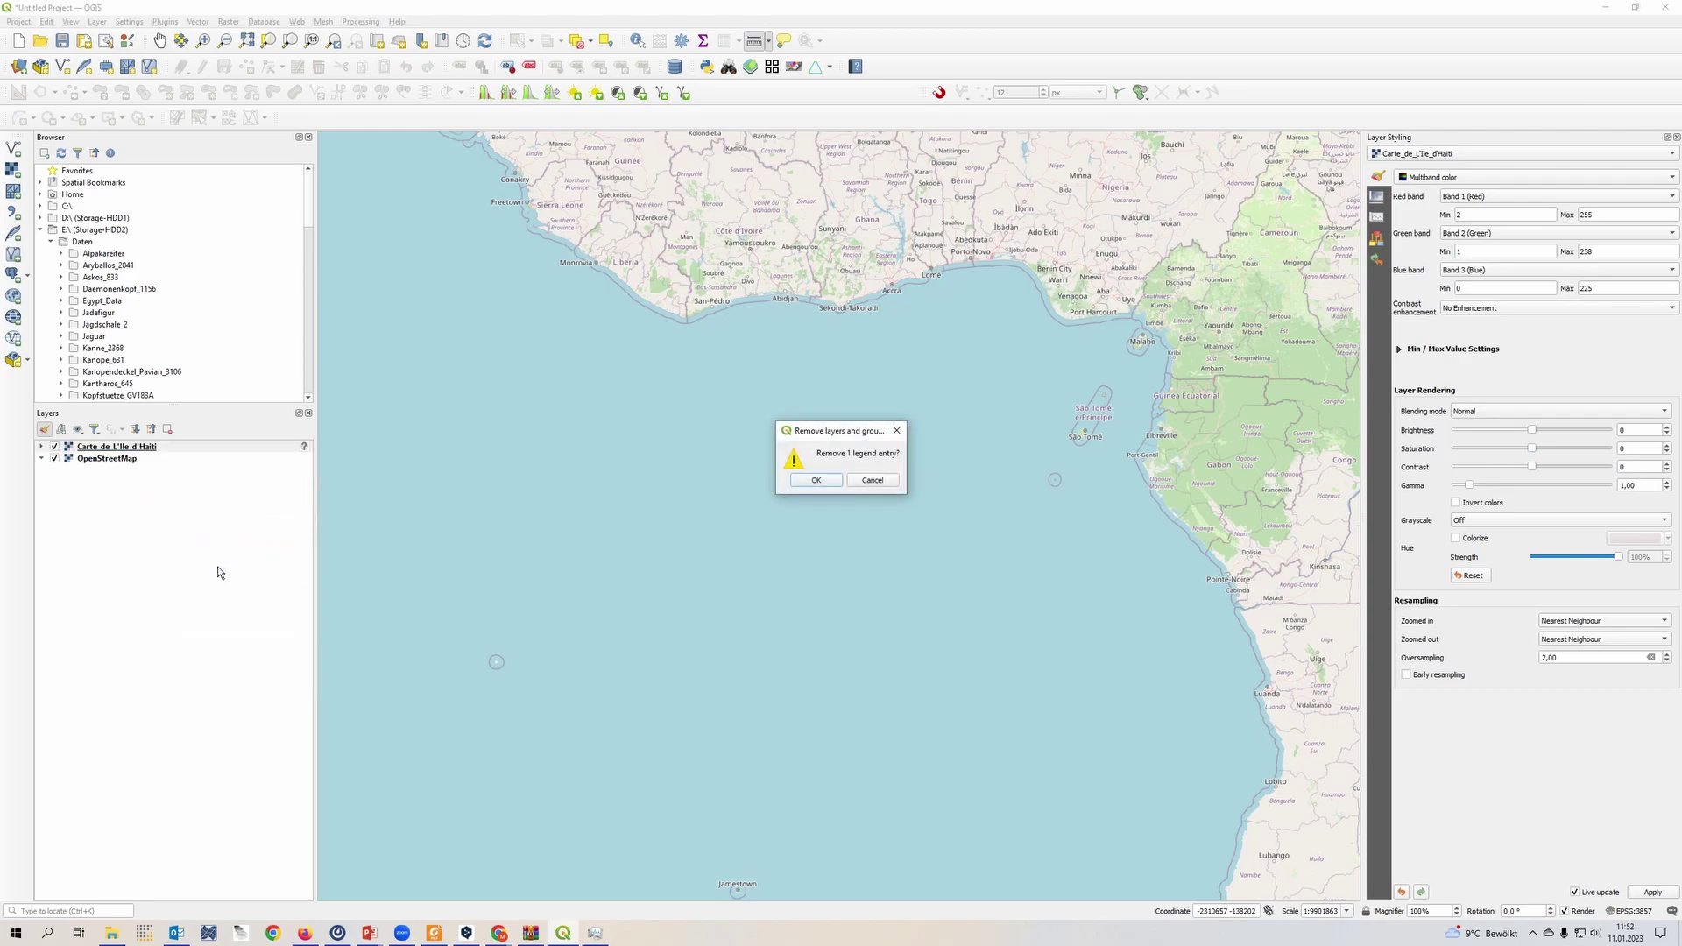
pyautogui.click(816, 480)
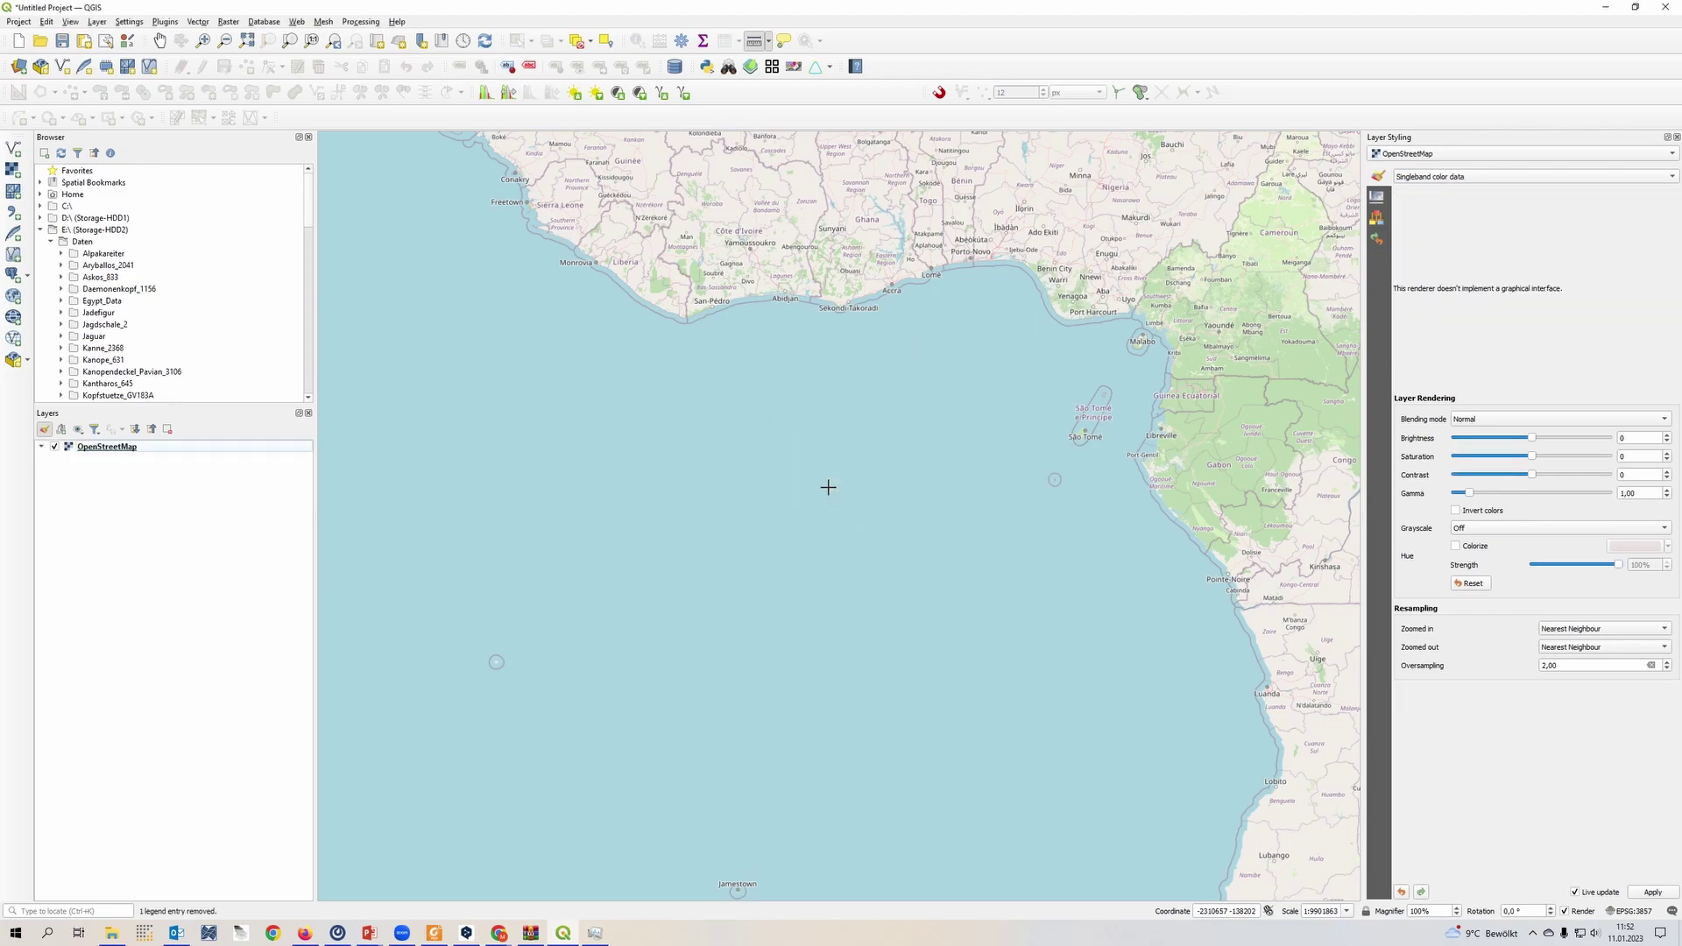
# - Open the Georeferencer and load the raster Carte_de_L'Ile_d'Haiti.jpg into it
pyautogui.click(104, 24)
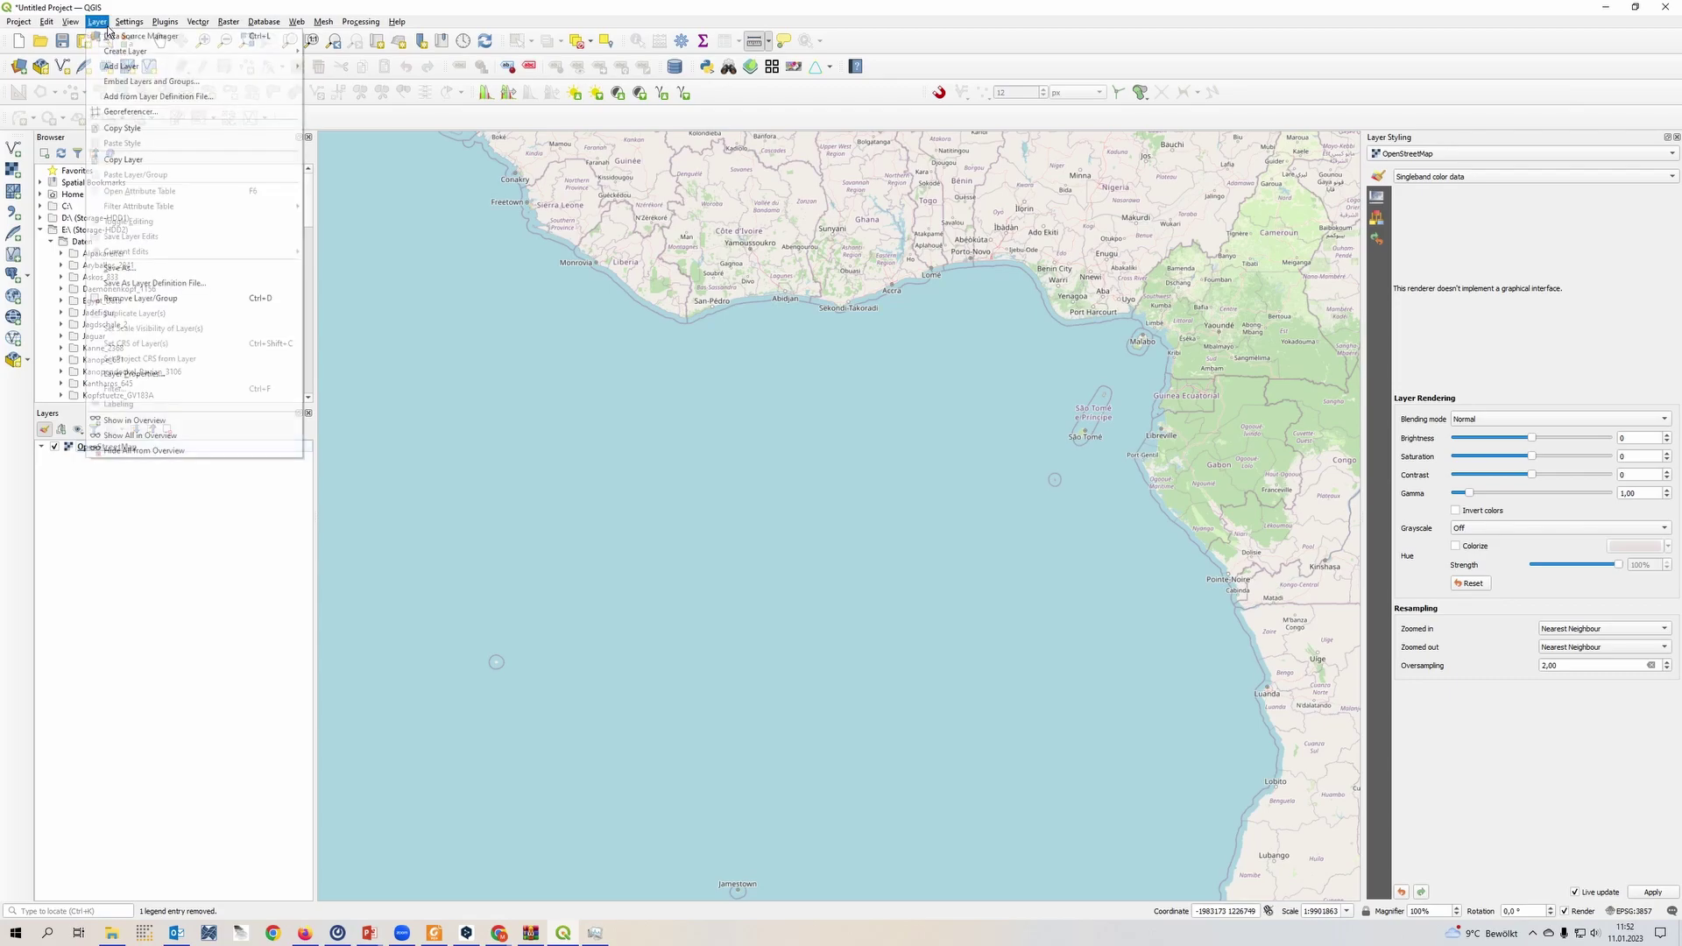
pyautogui.click(163, 118)
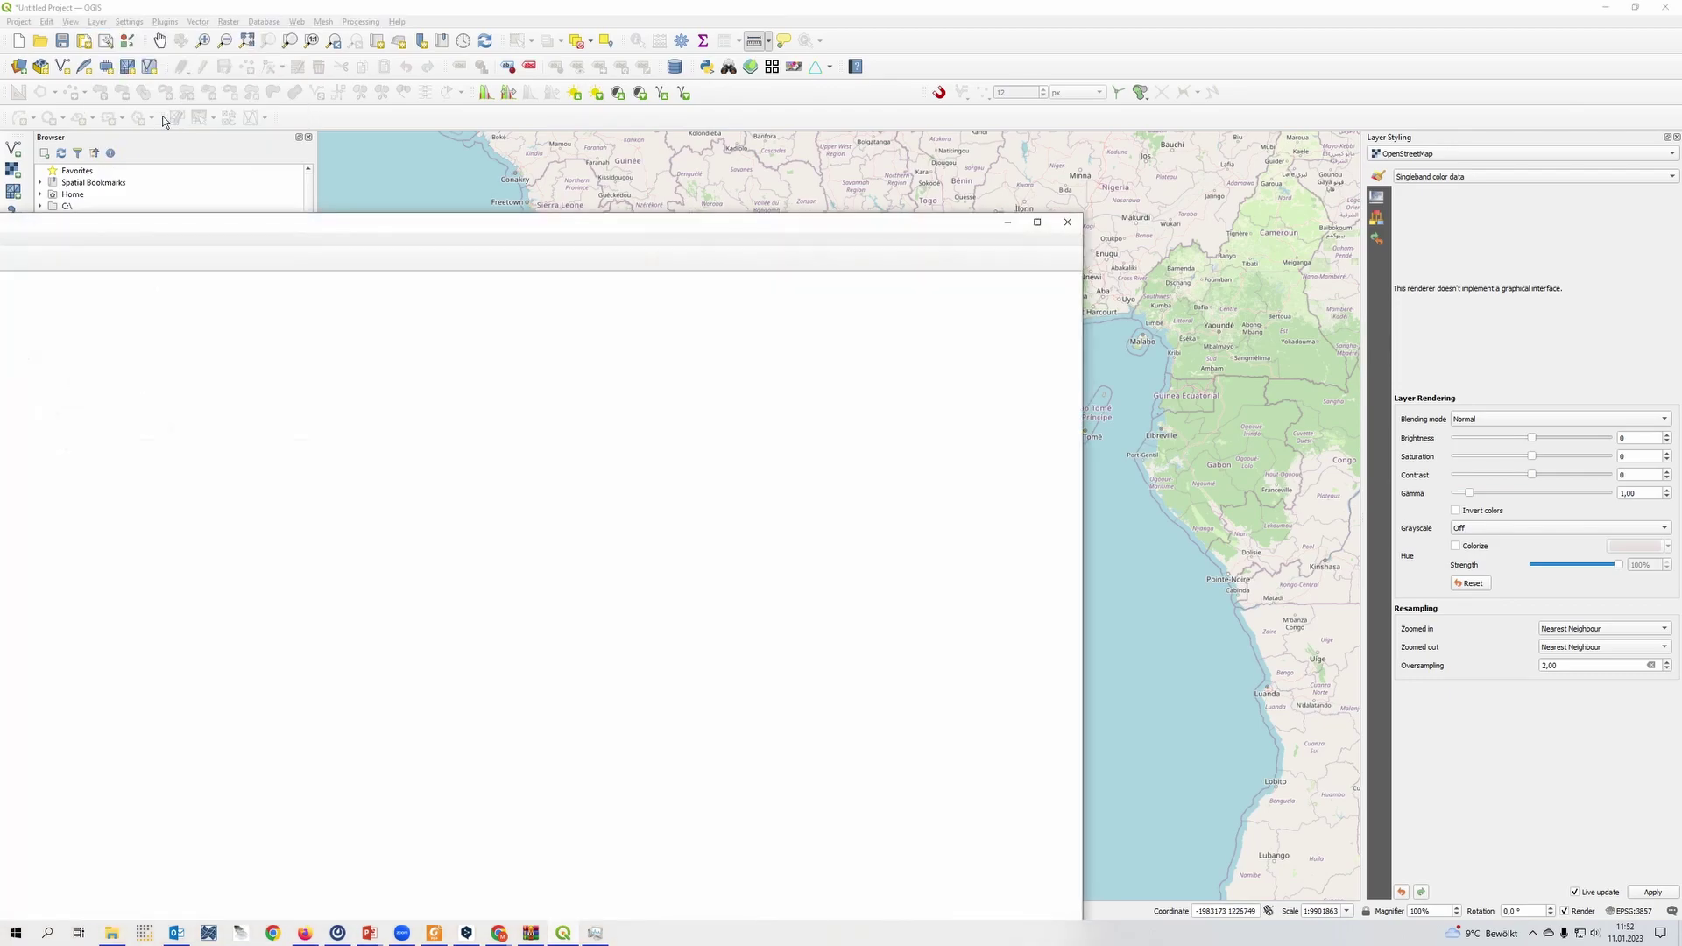
pyautogui.moveTo(772, 206); pyautogui.dragTo(911, 156)
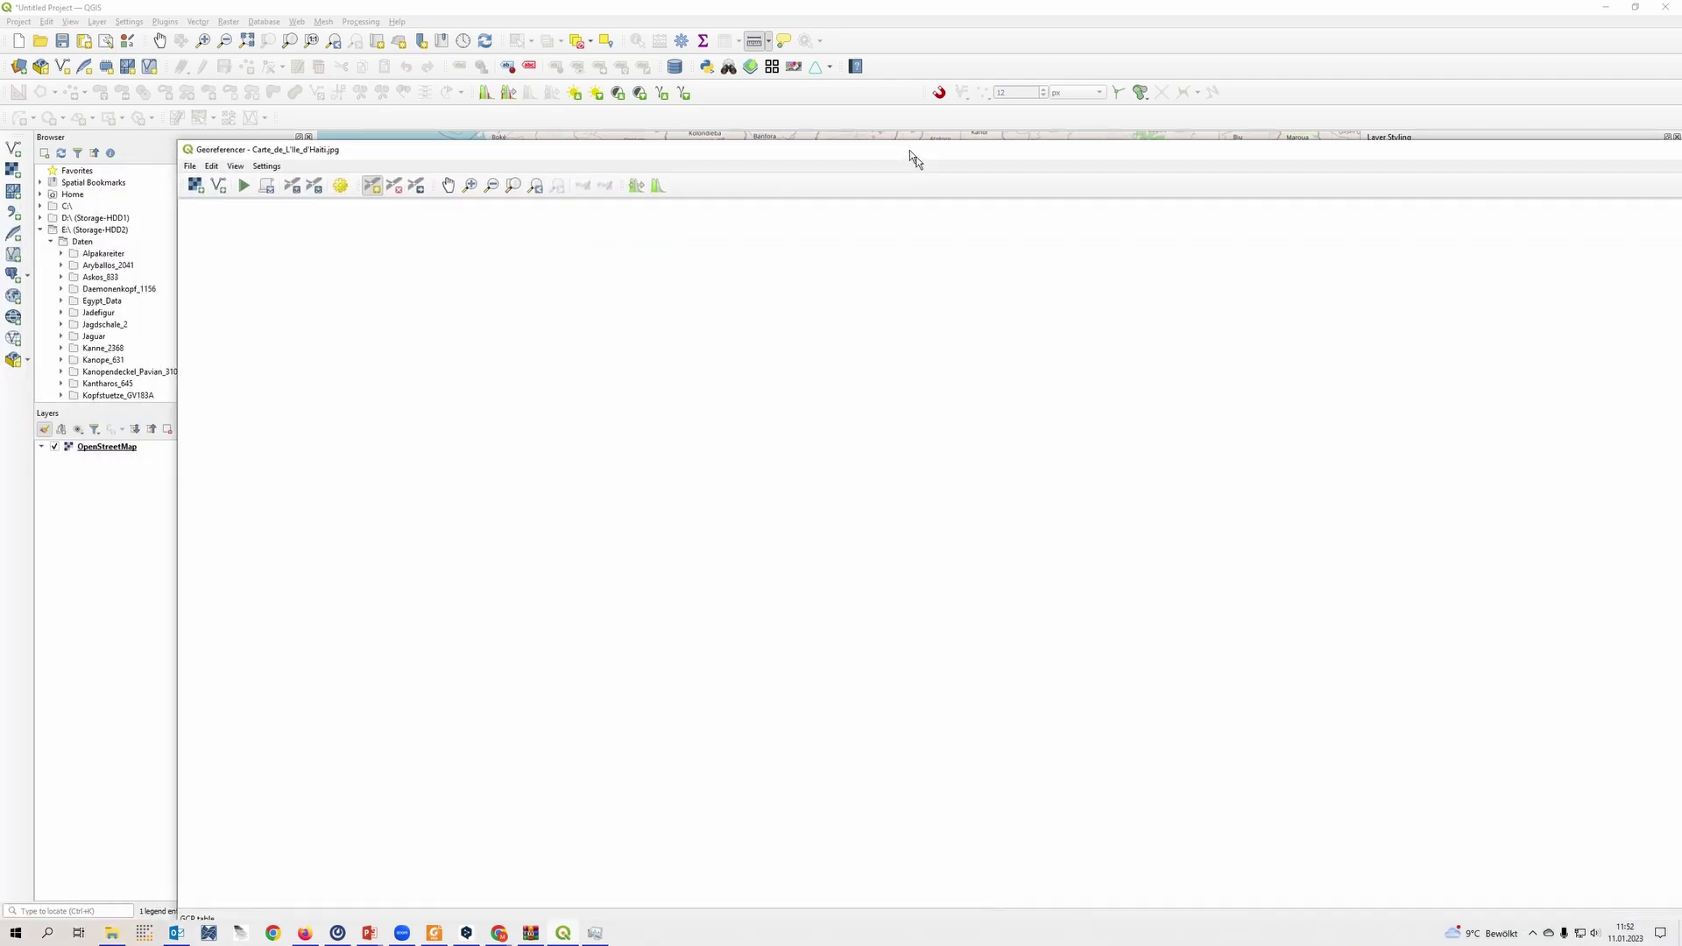
pyautogui.click(202, 196)
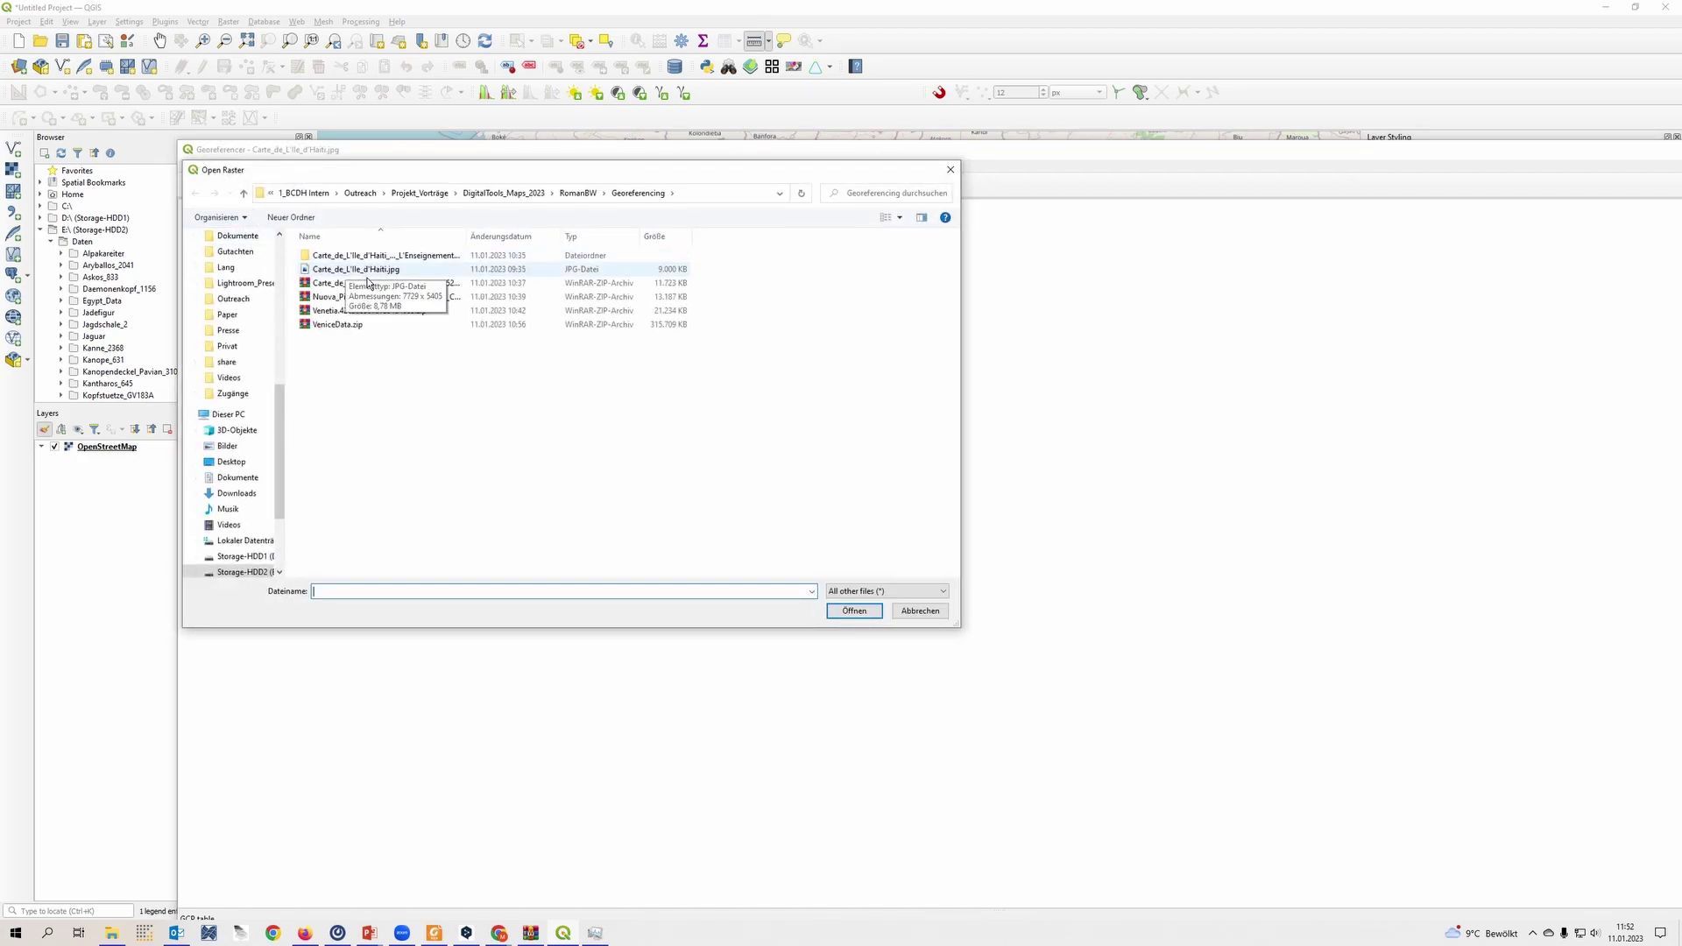
pyautogui.doubleClick(367, 277)
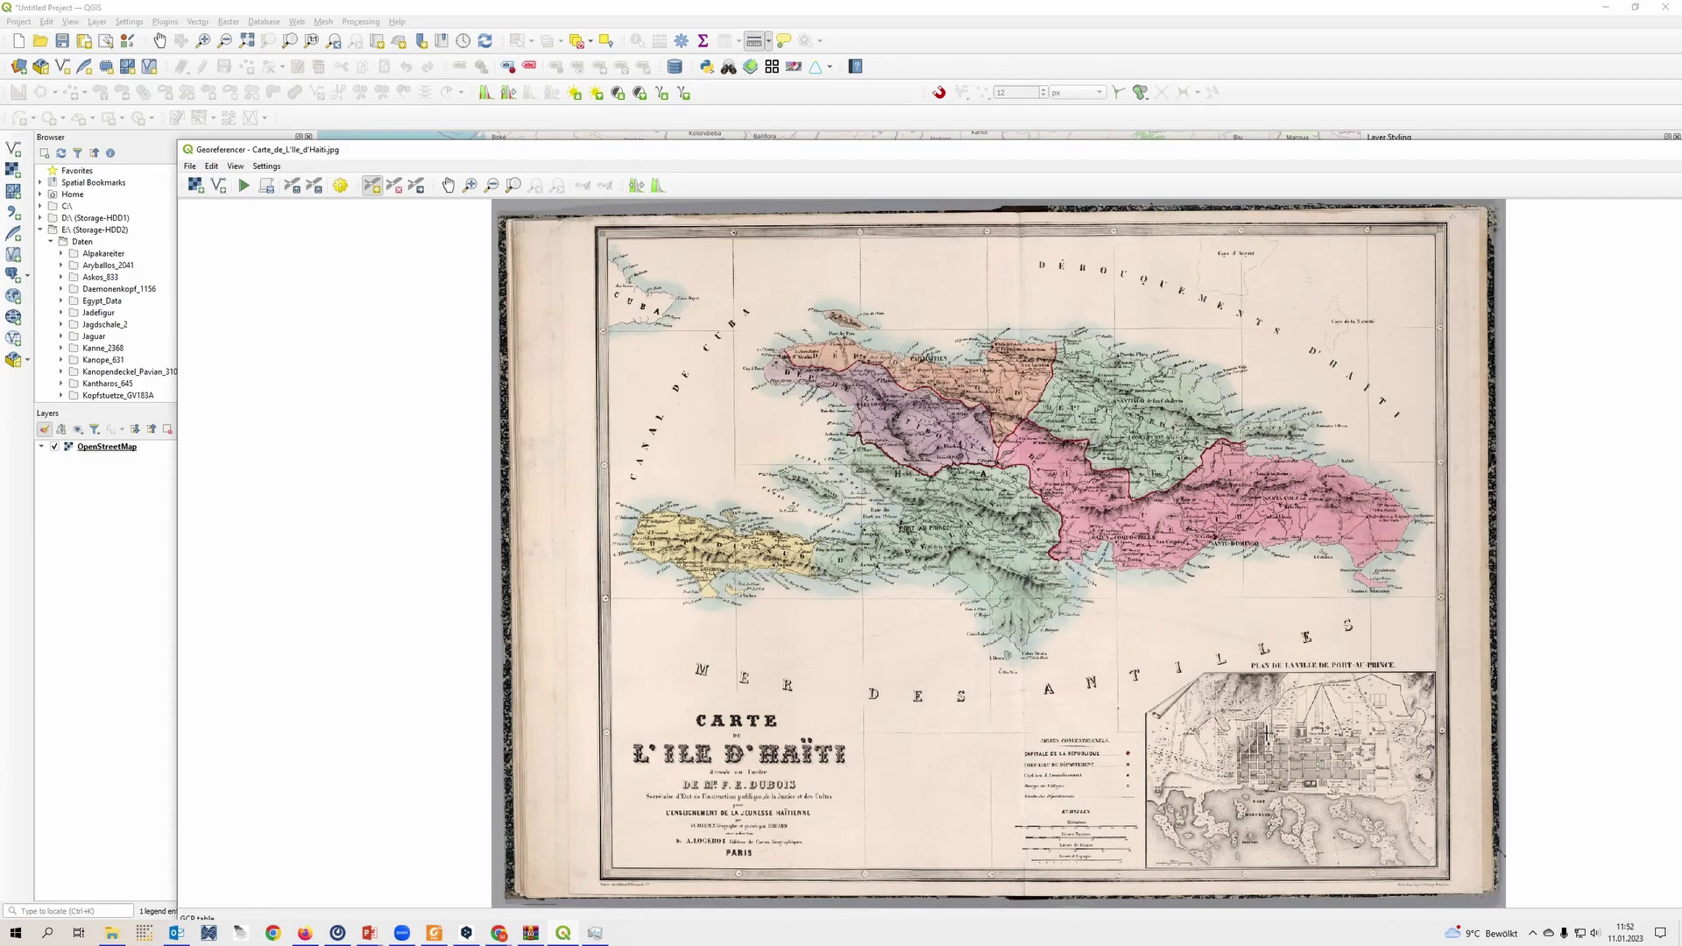
pyautogui.moveTo(1230, 603); pyautogui.dragTo(1103, 586)
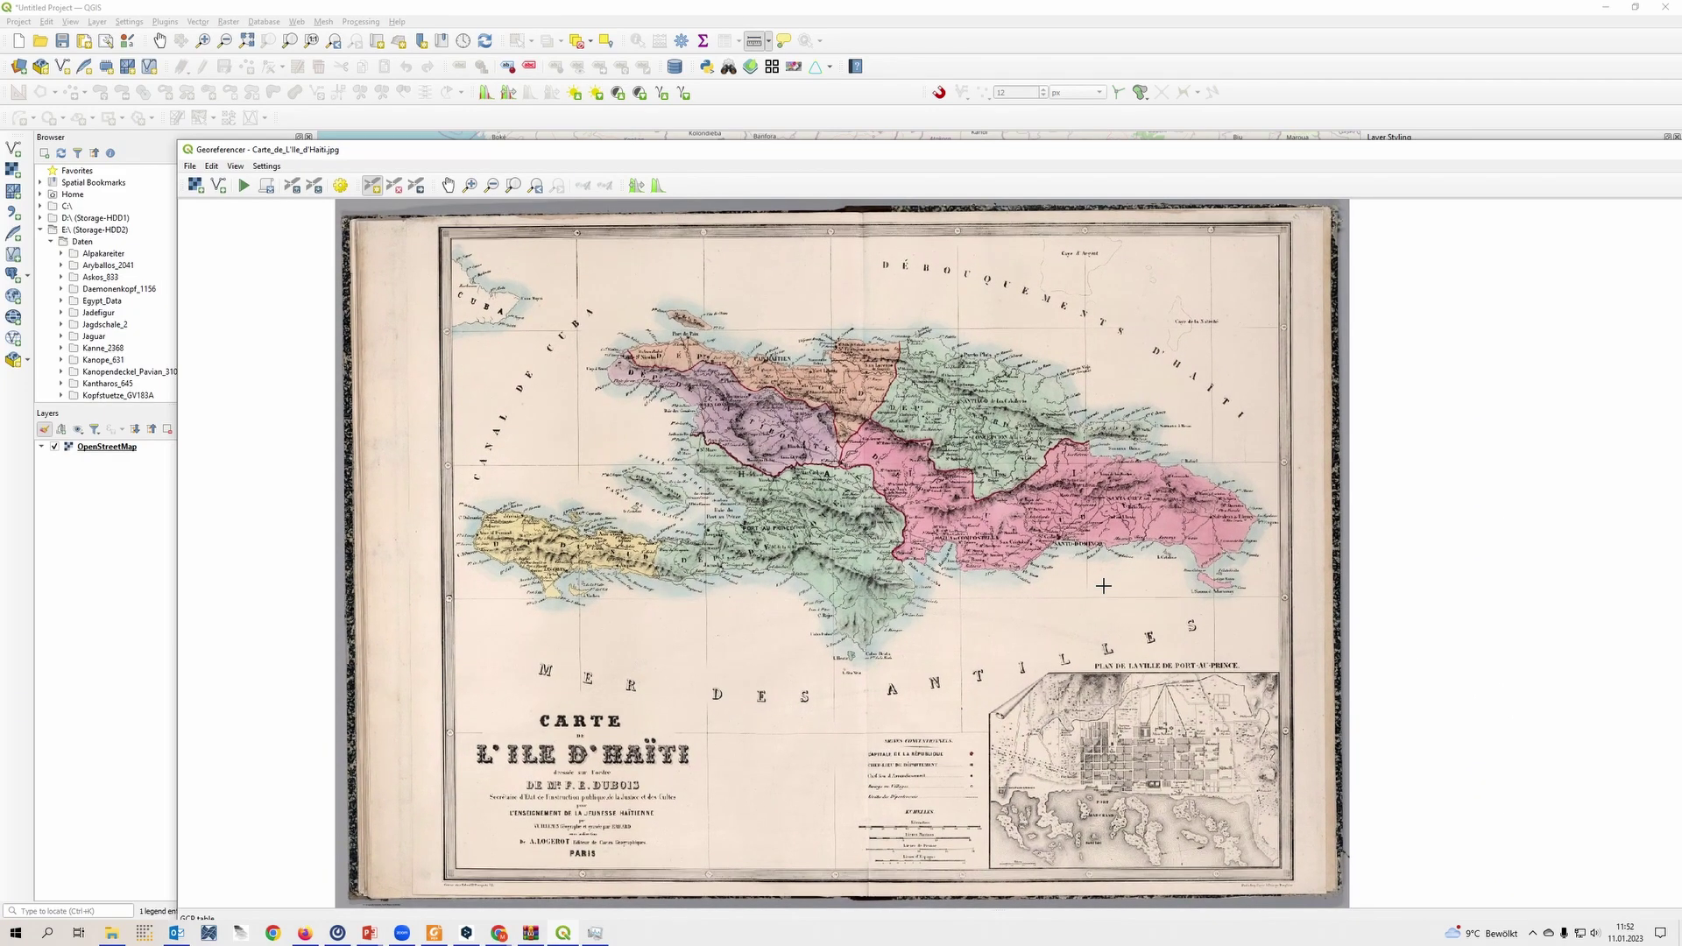
# - Add a control point on the red Santo Domingo city symbol at the south coast of the scanned map
pyautogui.scroll(5, 1154, 569)
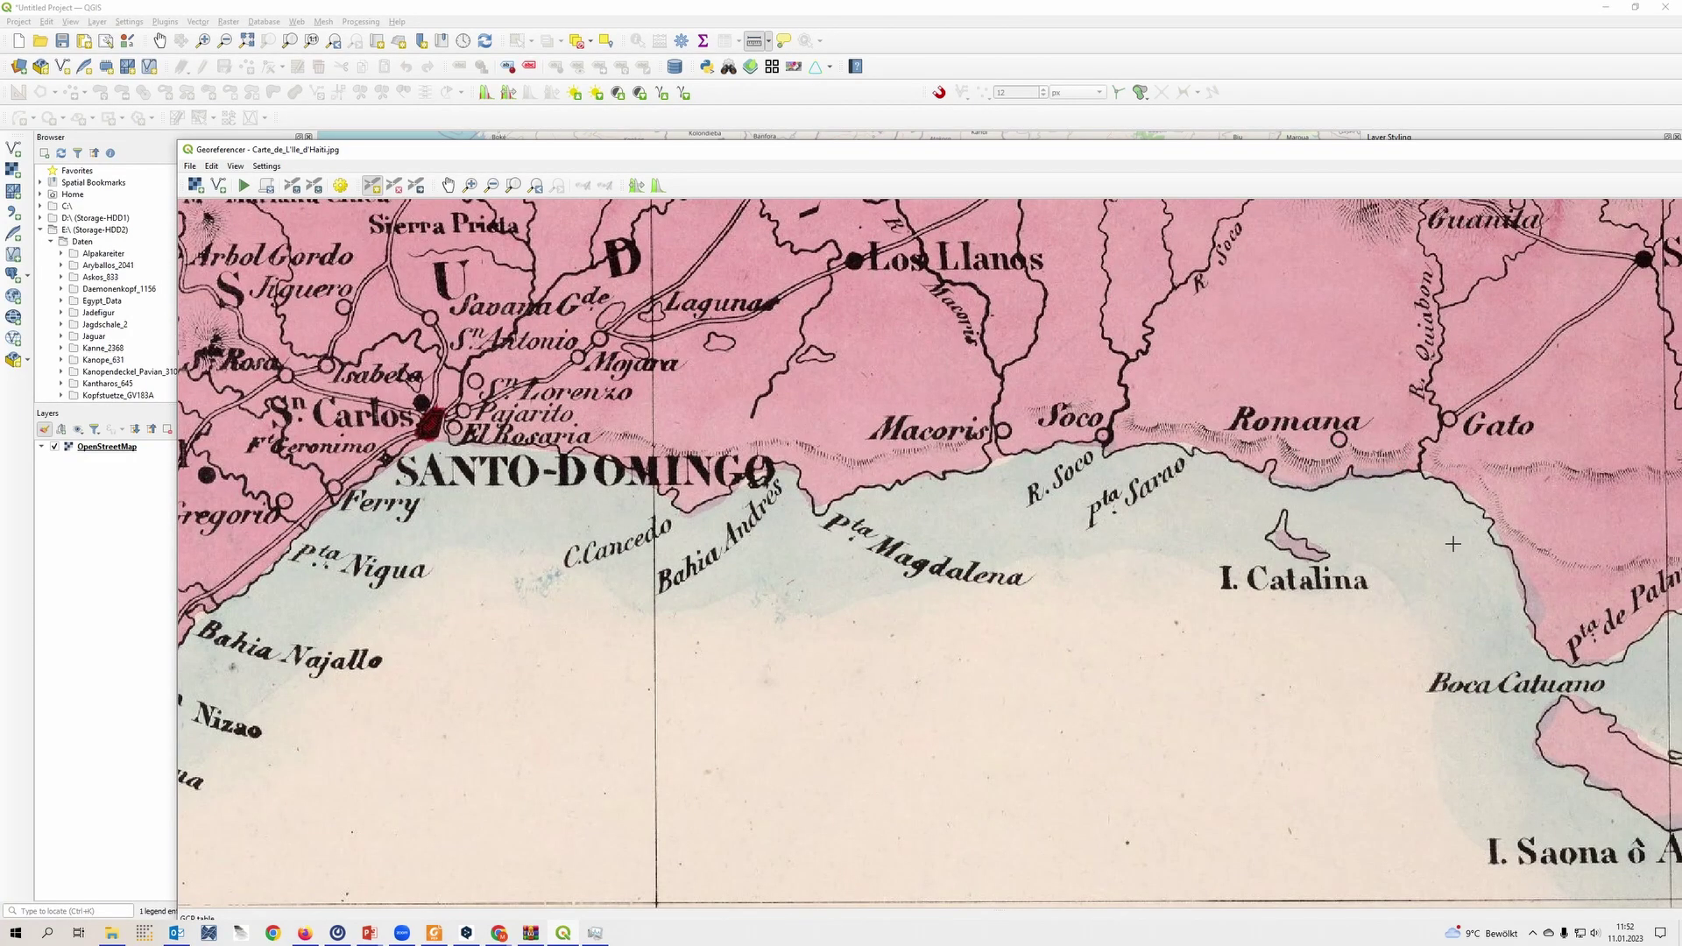
pyautogui.scroll(-1, 1362, 484)
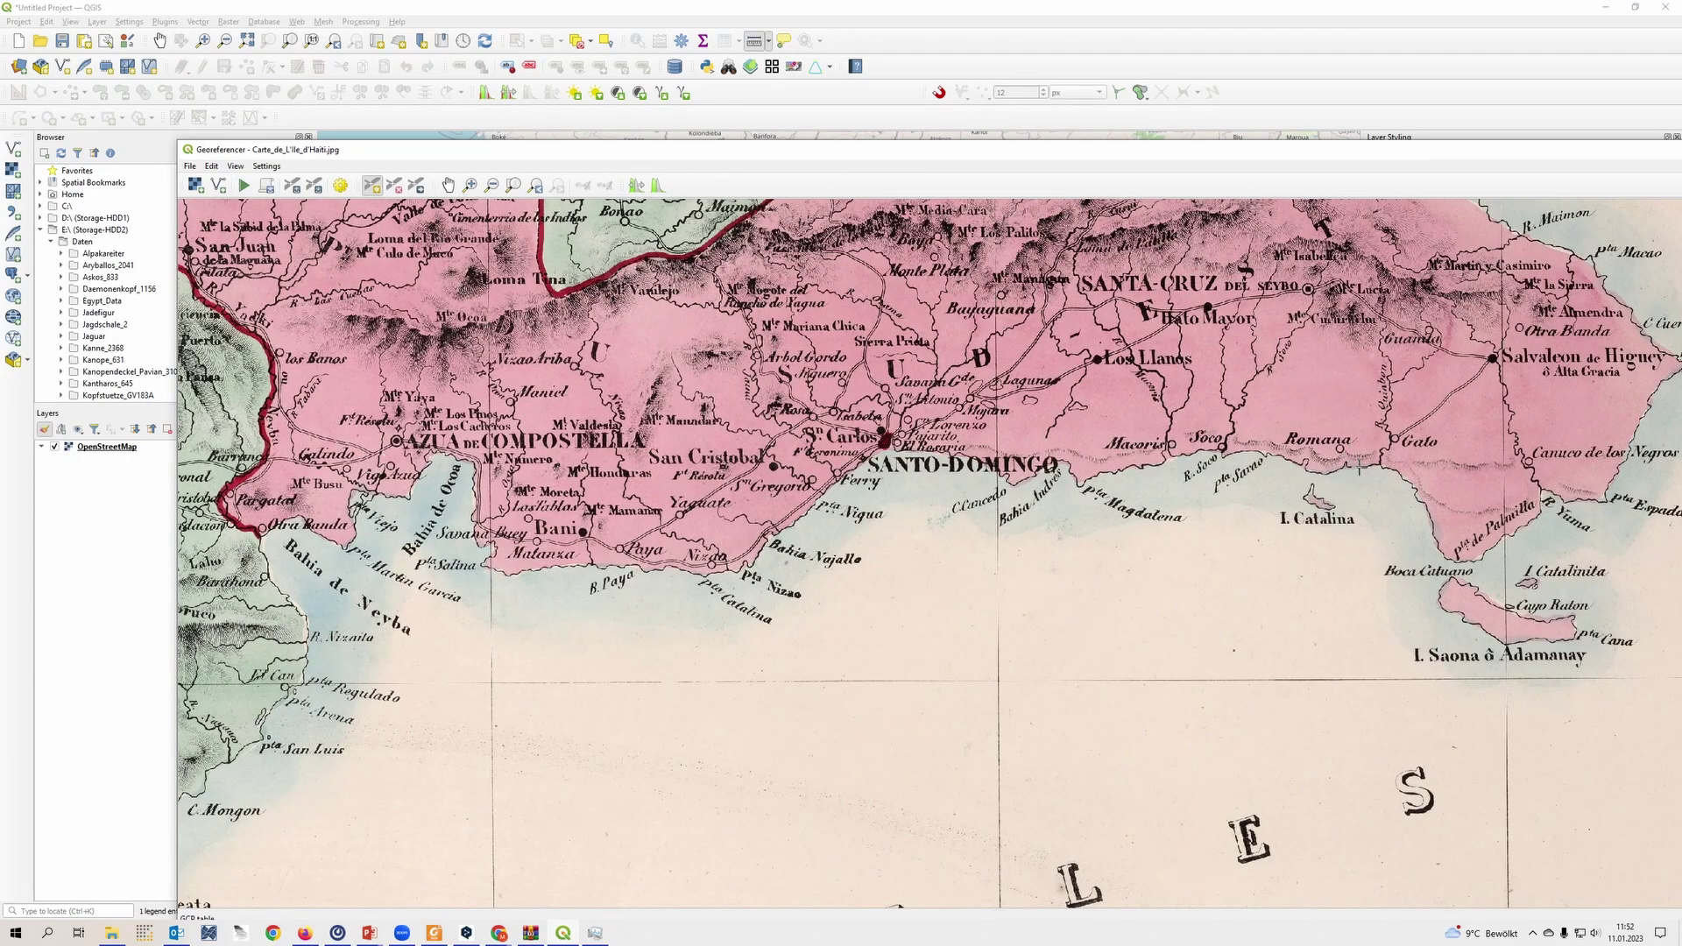
pyautogui.click(371, 186)
pyautogui.scroll(1, 941, 484)
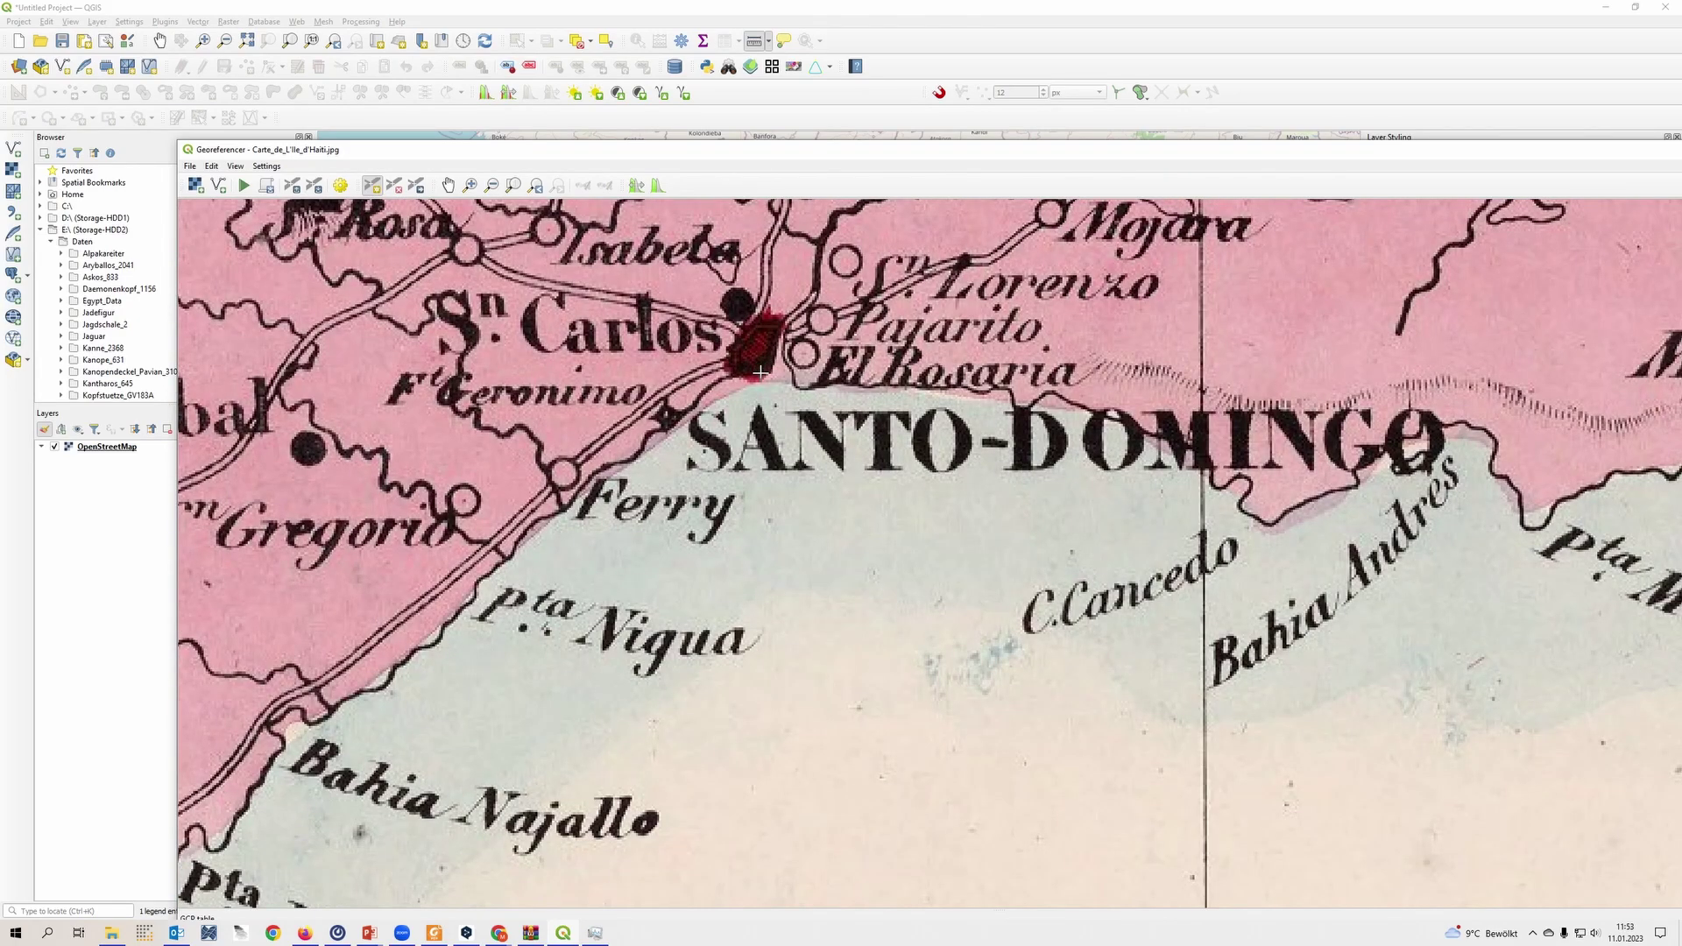
pyautogui.click(761, 374)
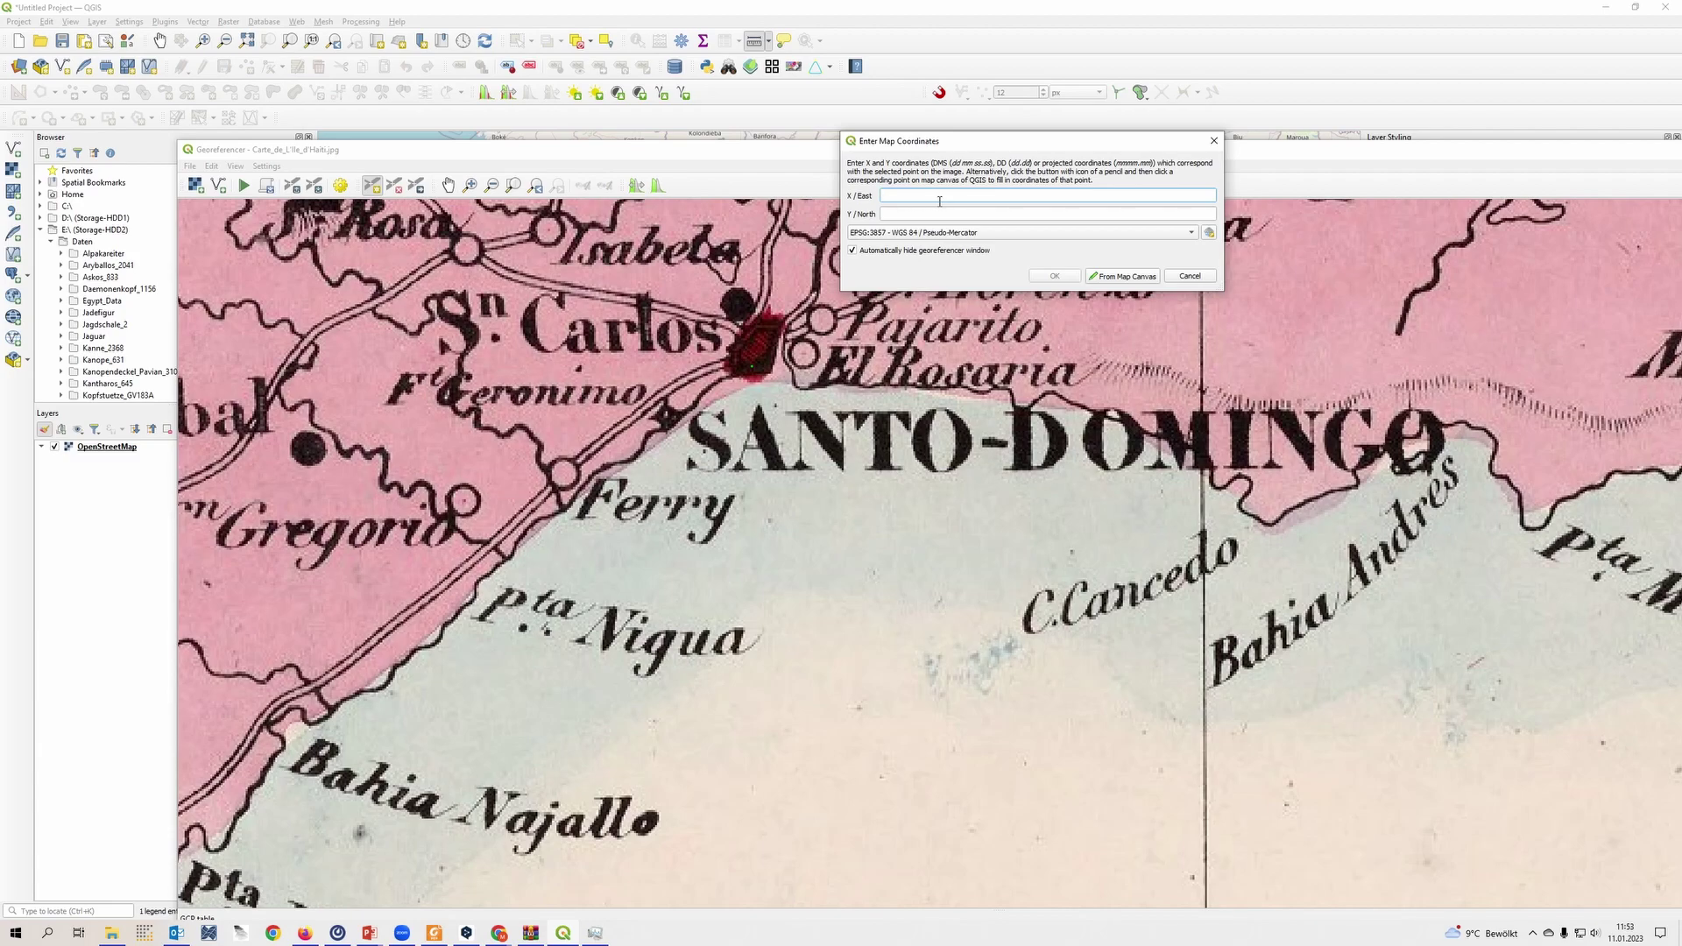
# - Assign the Santo Domingo control point its coordinates by picking the city's coastal area on the OpenStreetMap canvas
pyautogui.click(1138, 281)
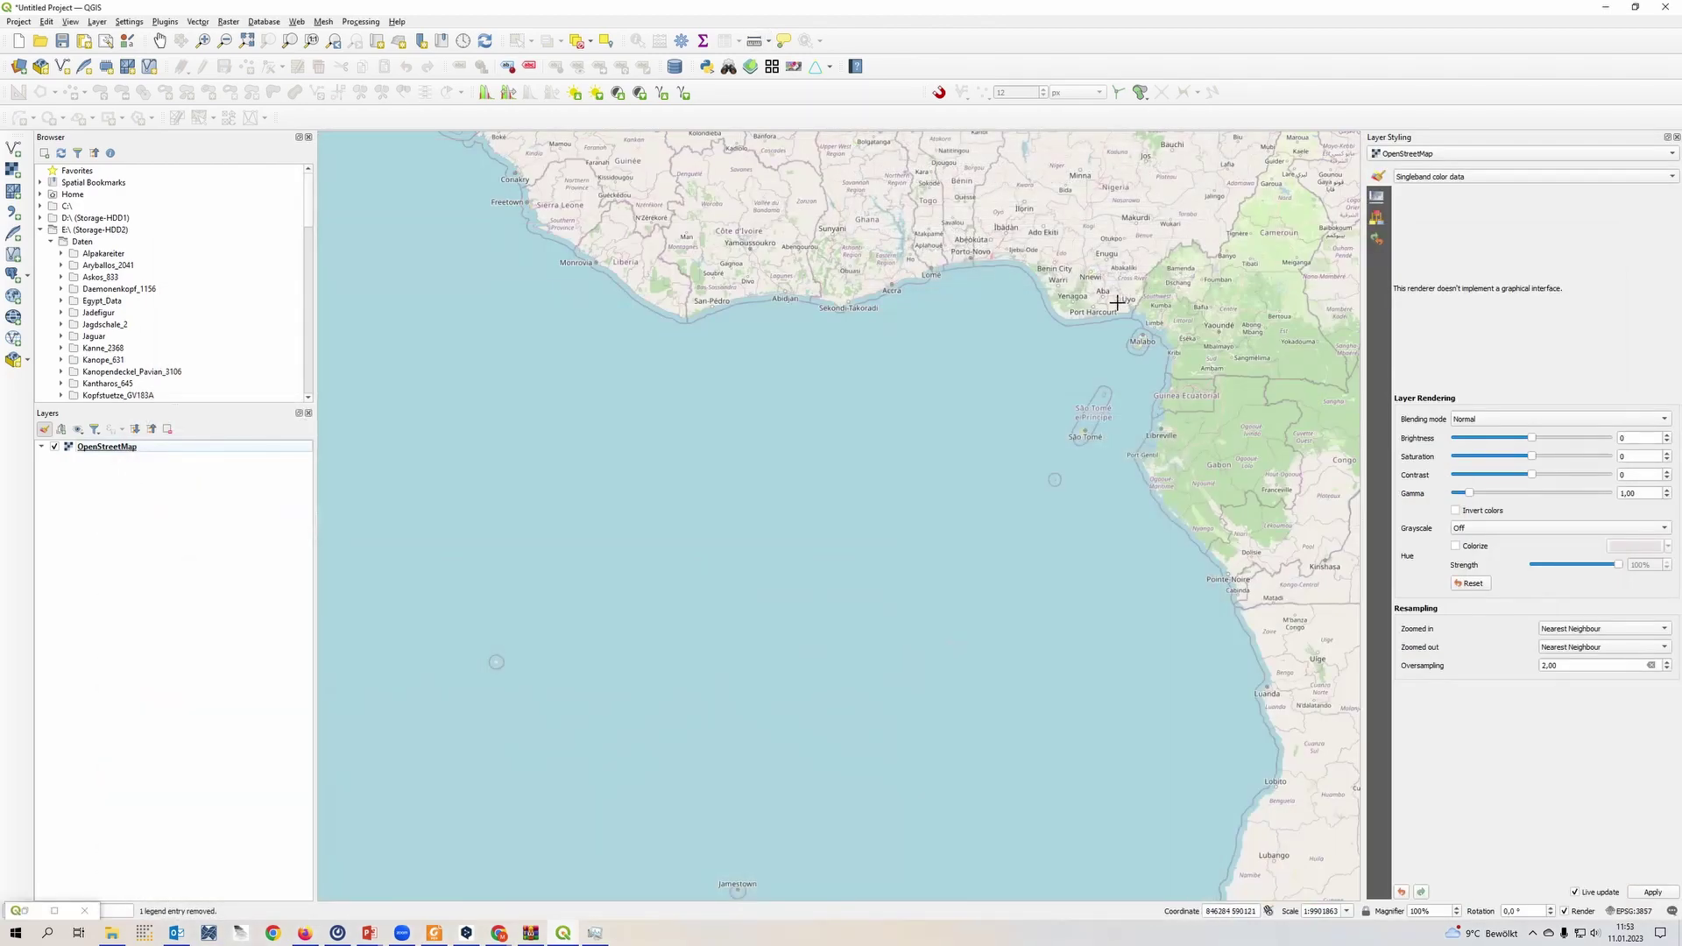
pyautogui.scroll(-1, 771, 359)
pyautogui.moveTo(722, 403); pyautogui.dragTo(1160, 640)
pyautogui.scroll(6, 778, 517)
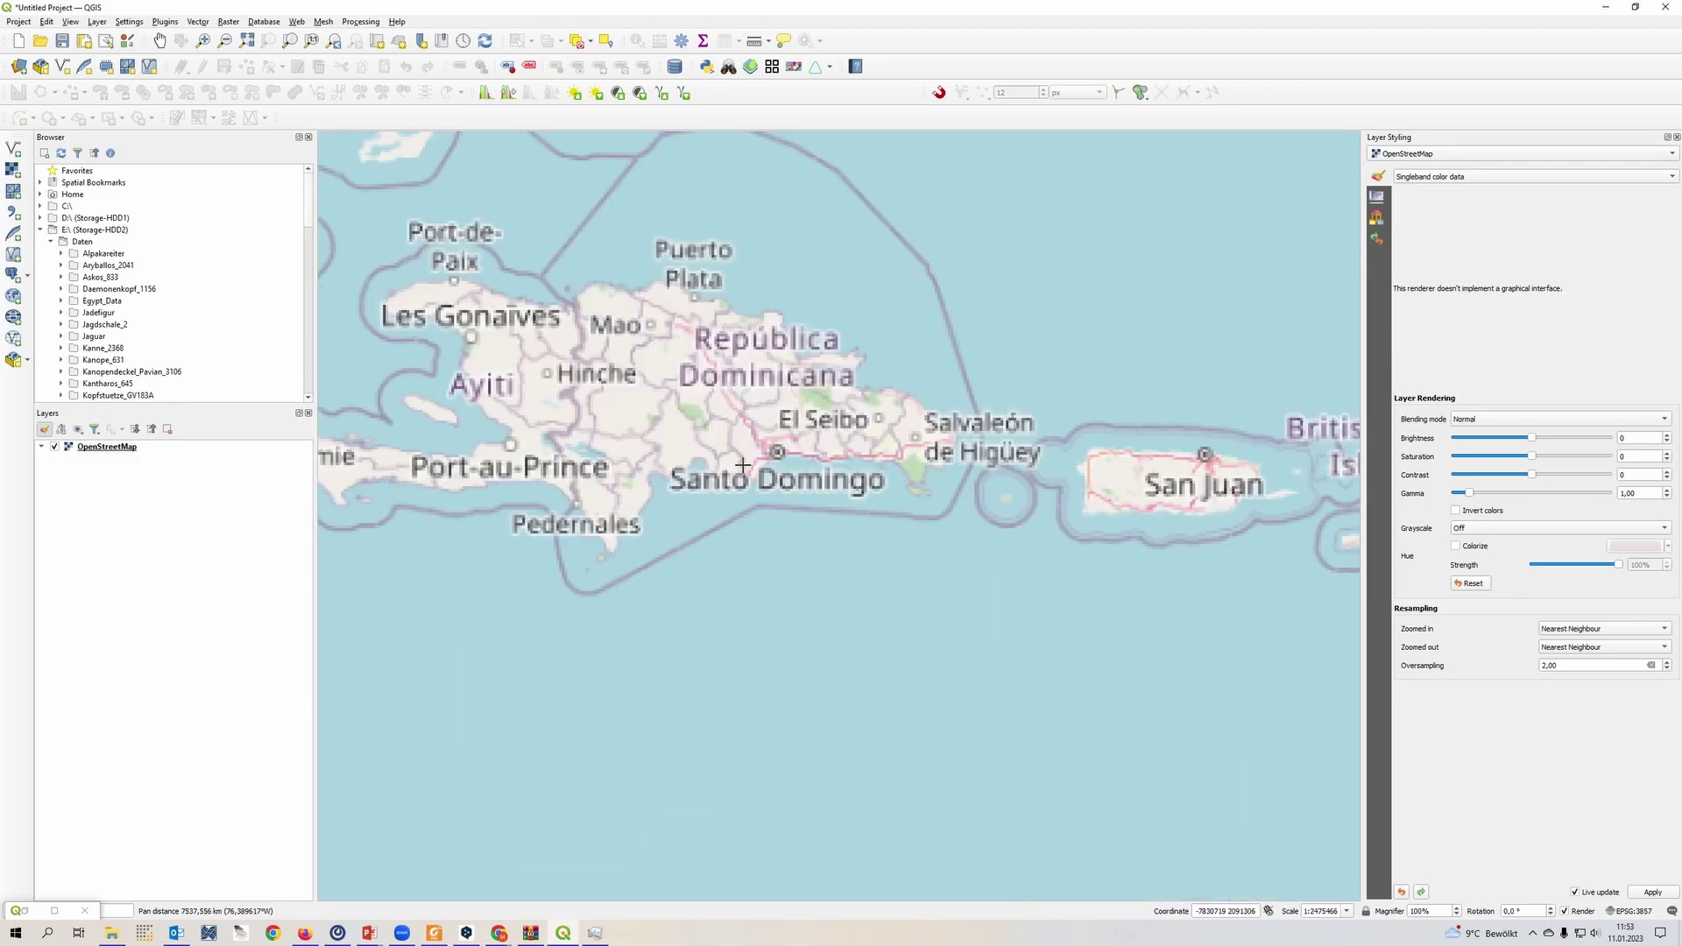
pyautogui.scroll(4, 817, 460)
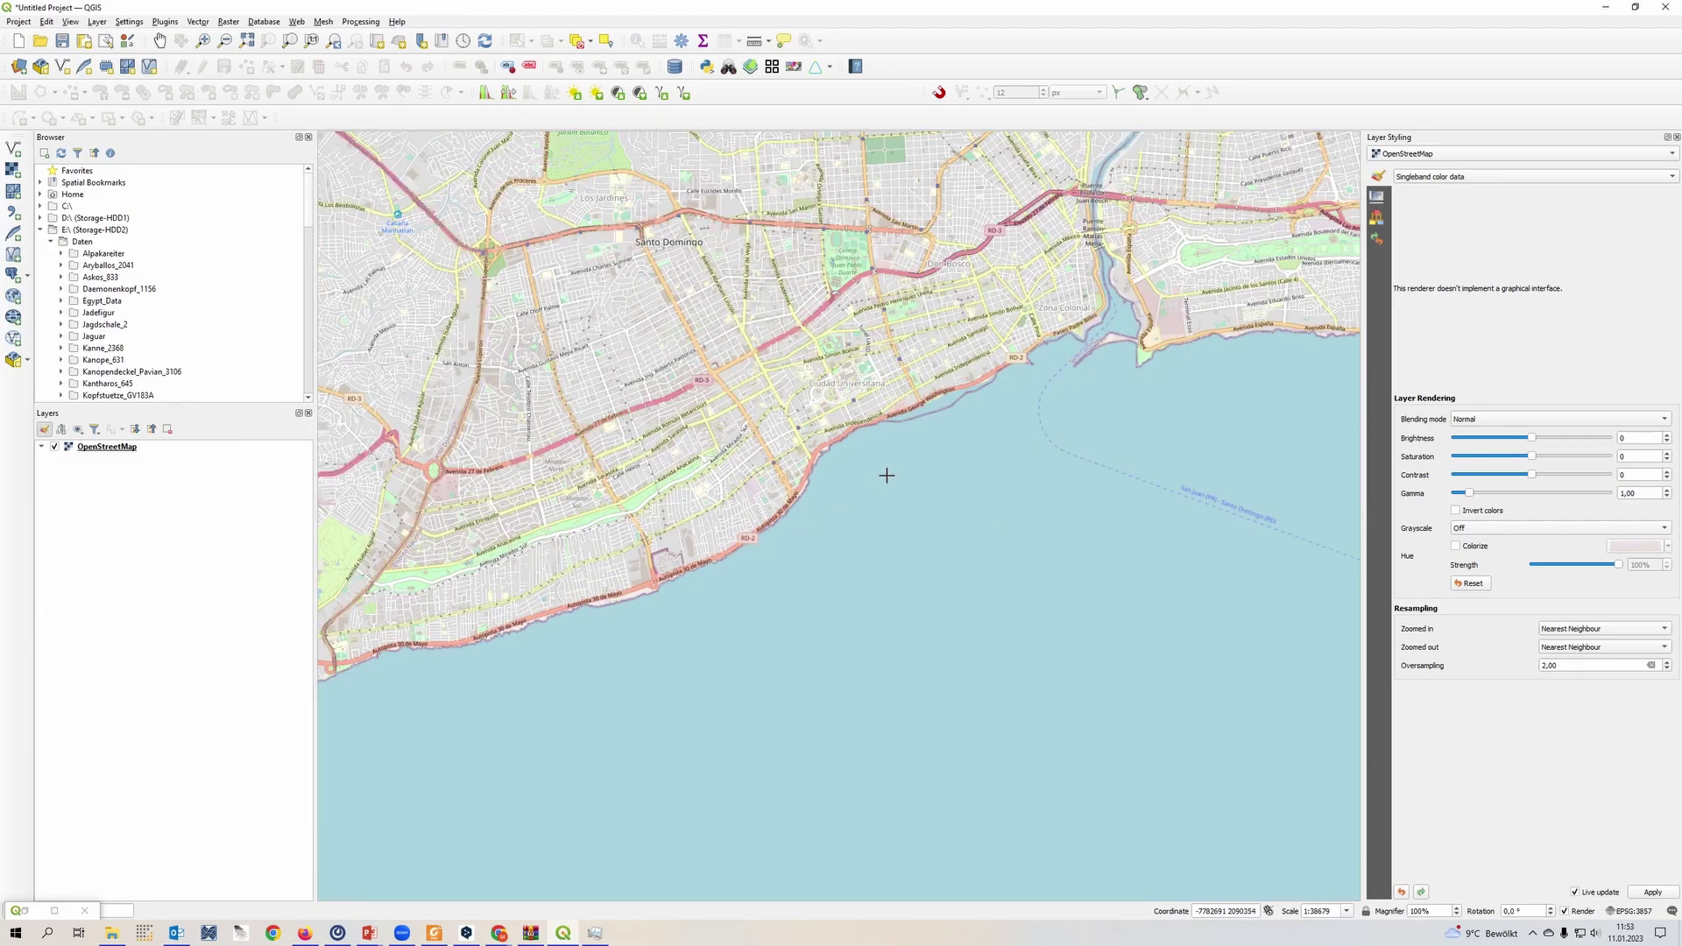
pyautogui.scroll(-1, 889, 517)
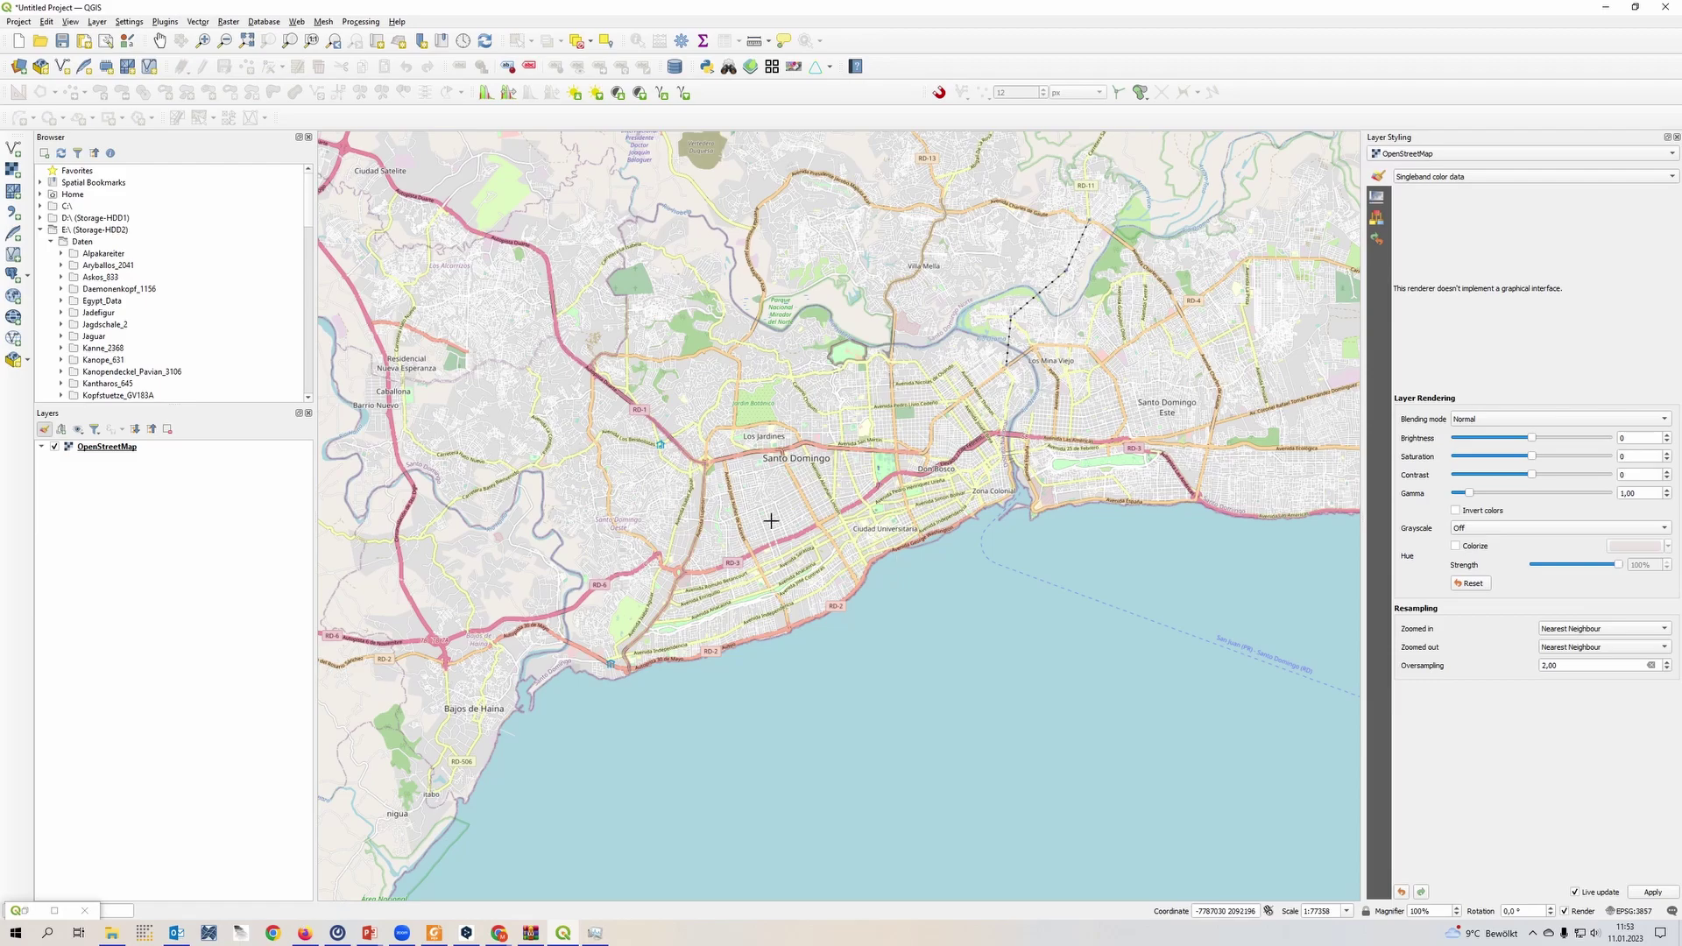
pyautogui.scroll(-4, 769, 521)
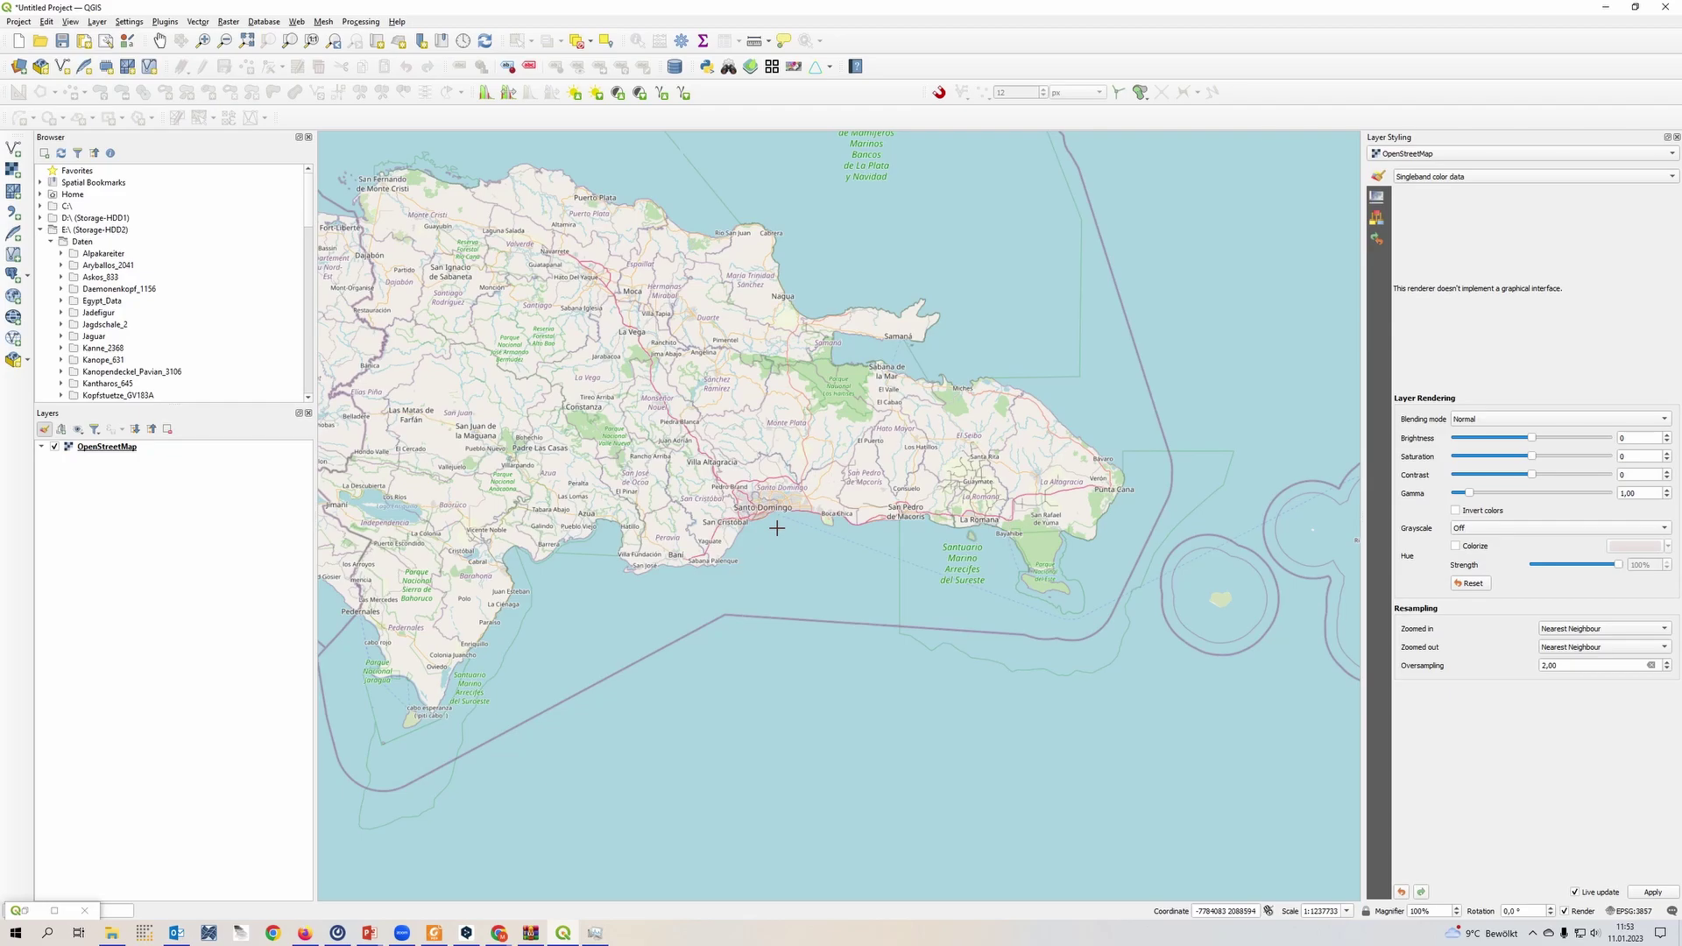
pyautogui.scroll(2, 784, 525)
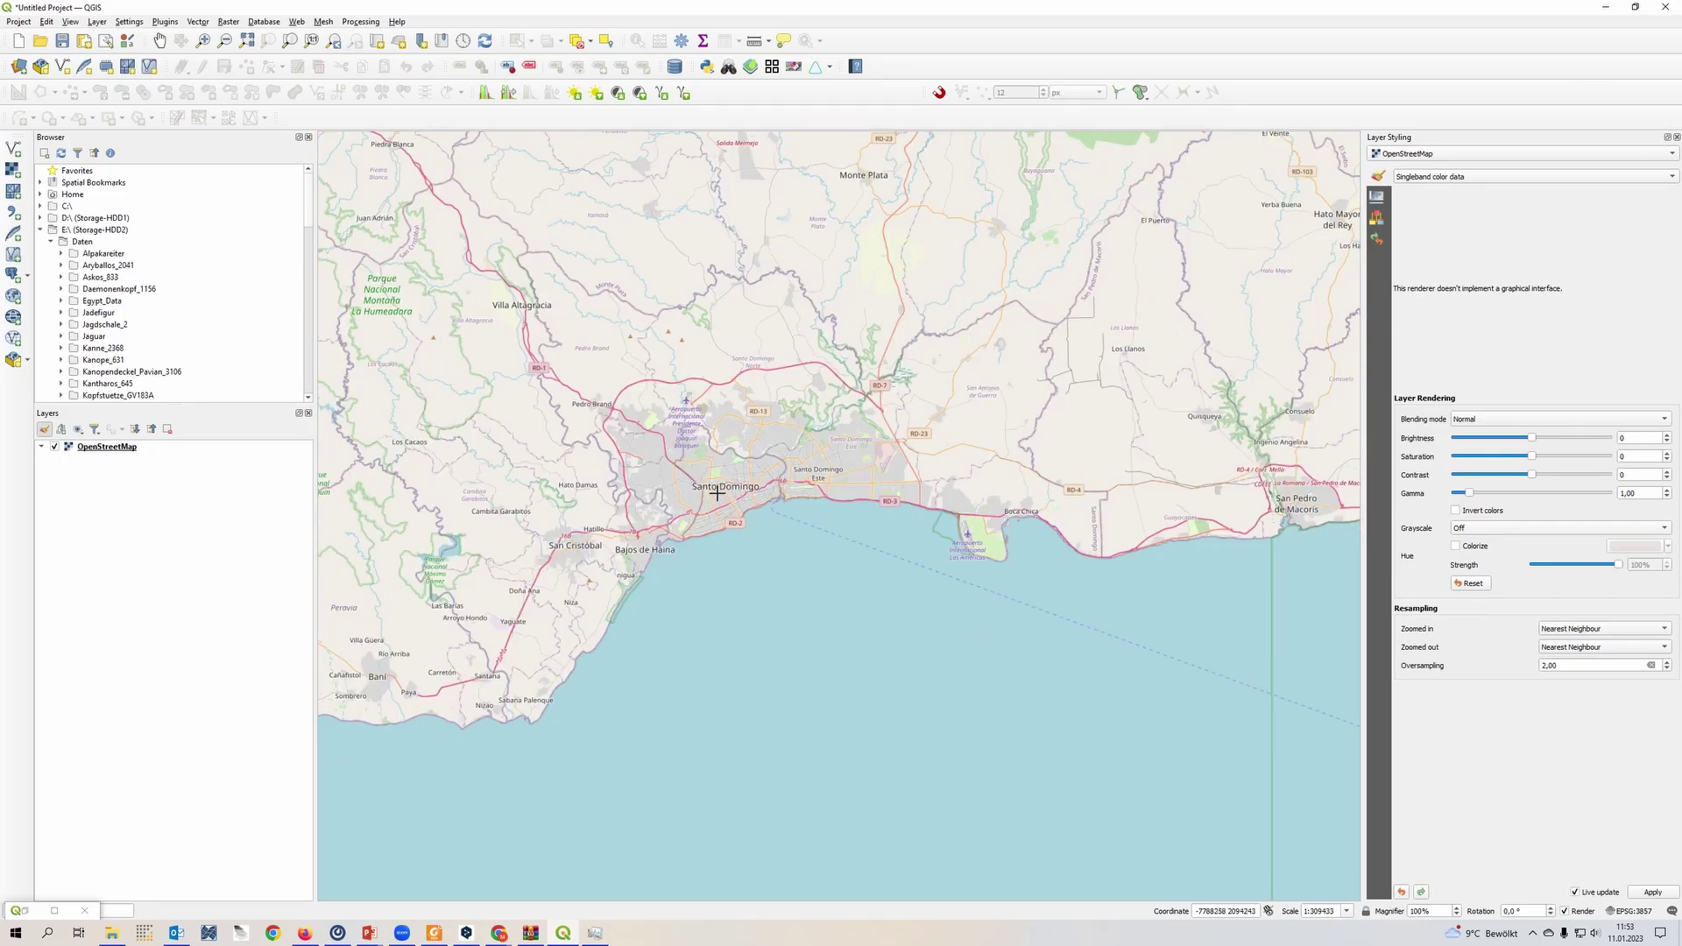
pyautogui.scroll(1, 712, 488)
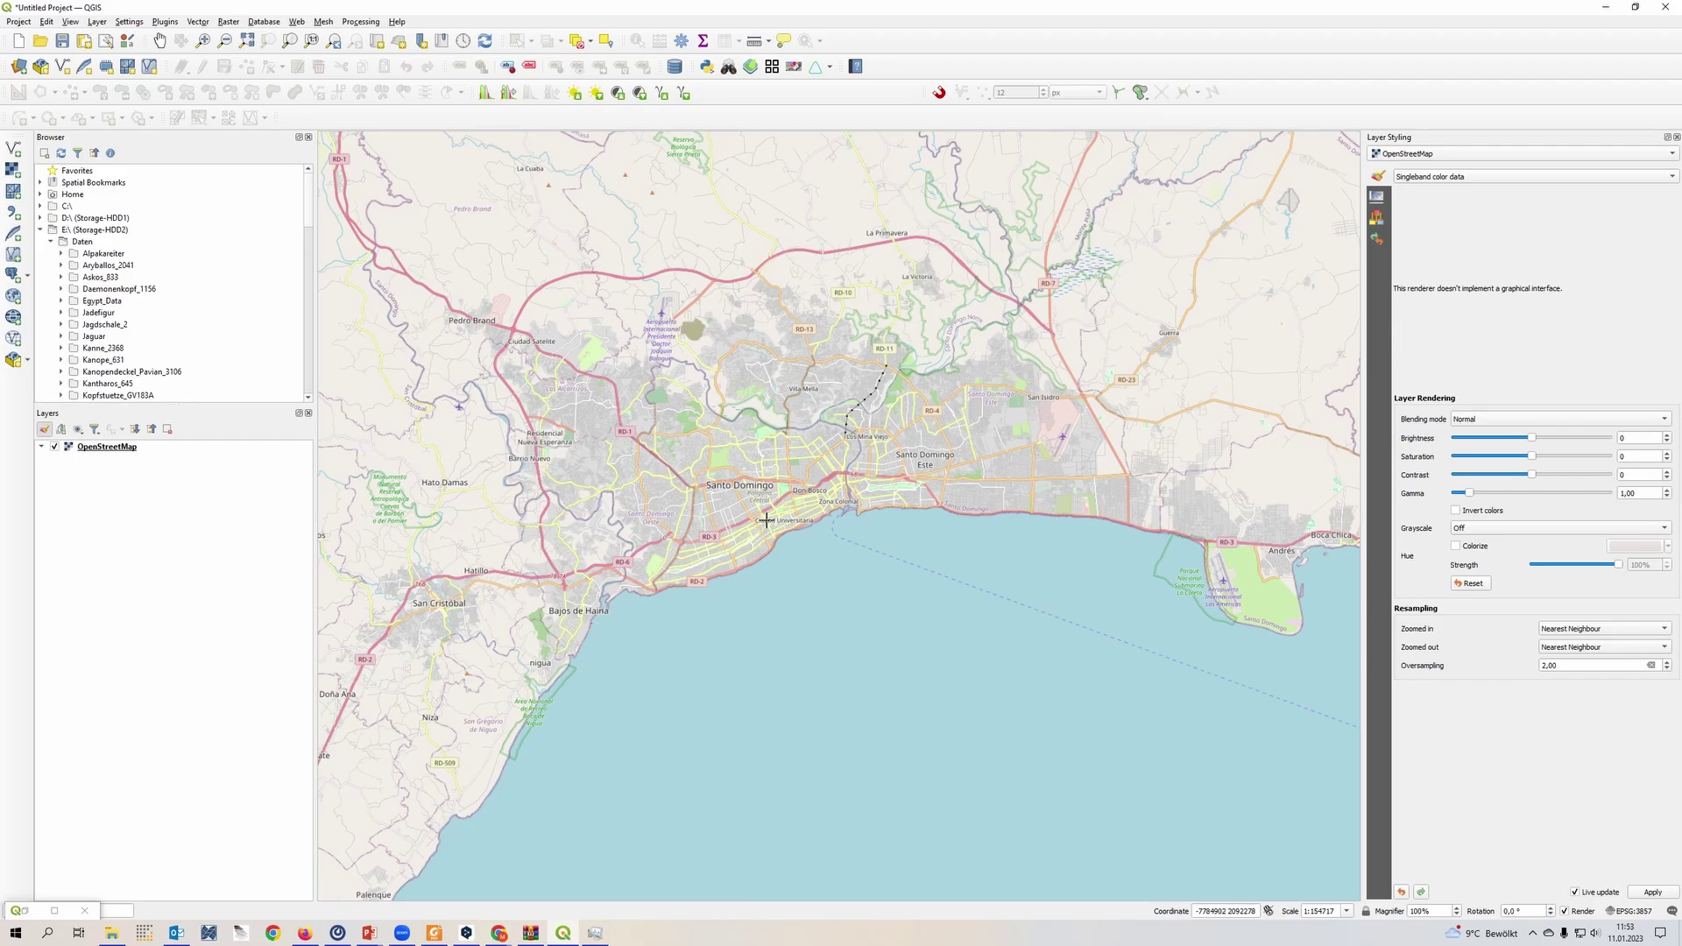
pyautogui.click(765, 520)
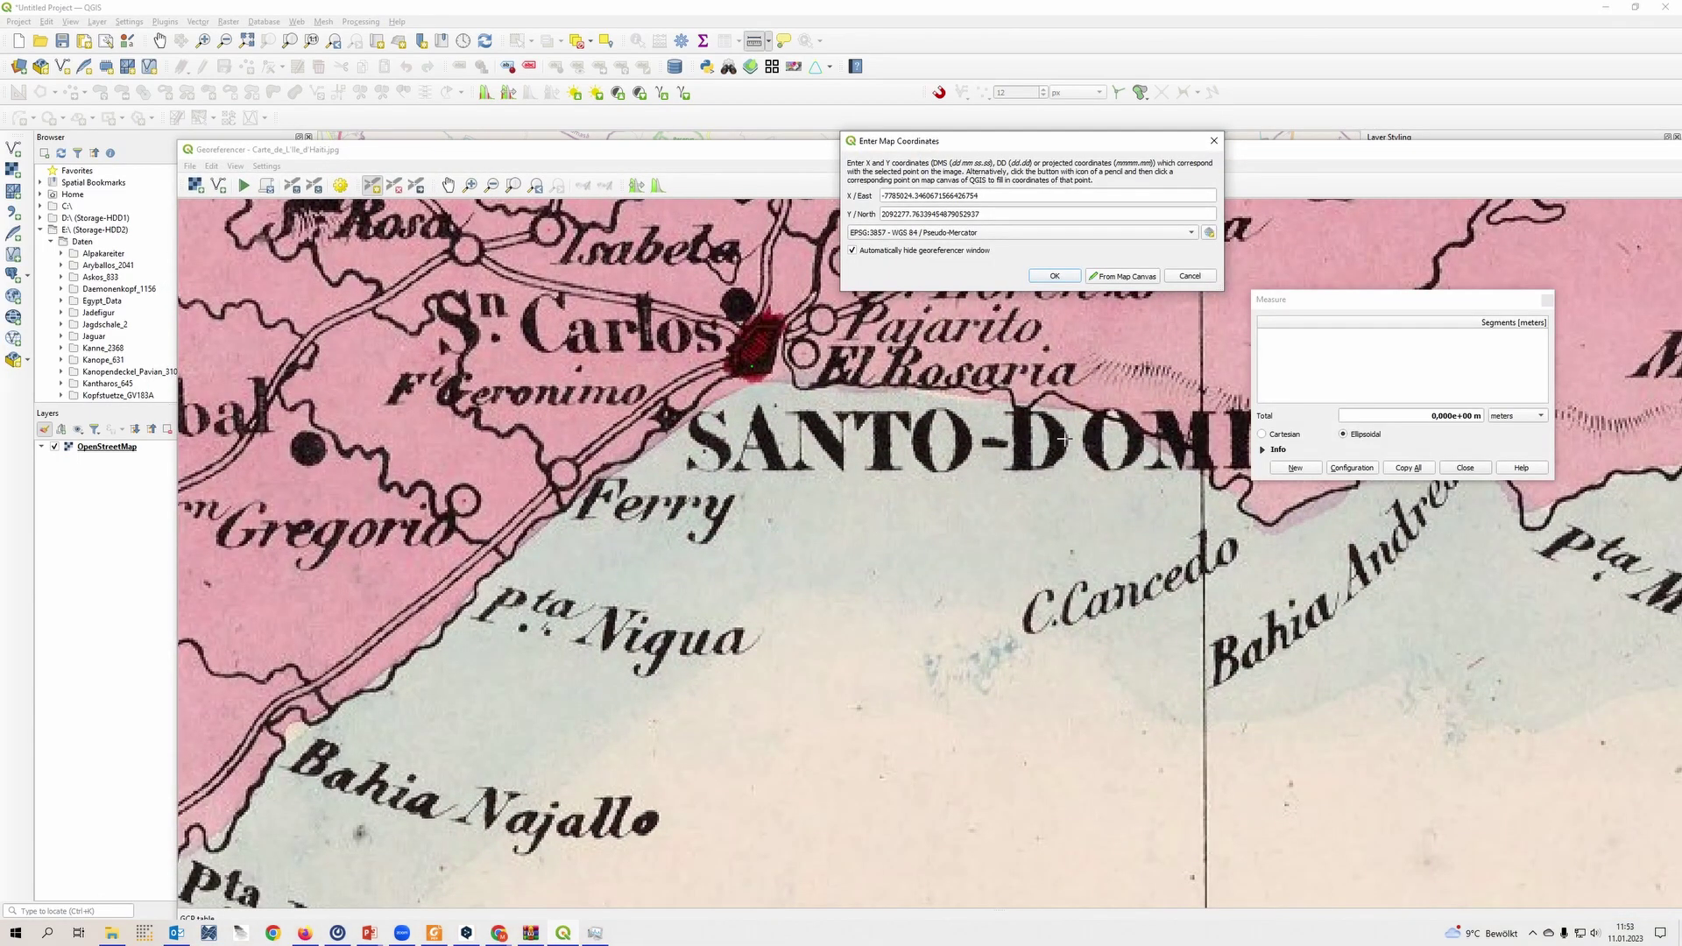
pyautogui.click(1055, 276)
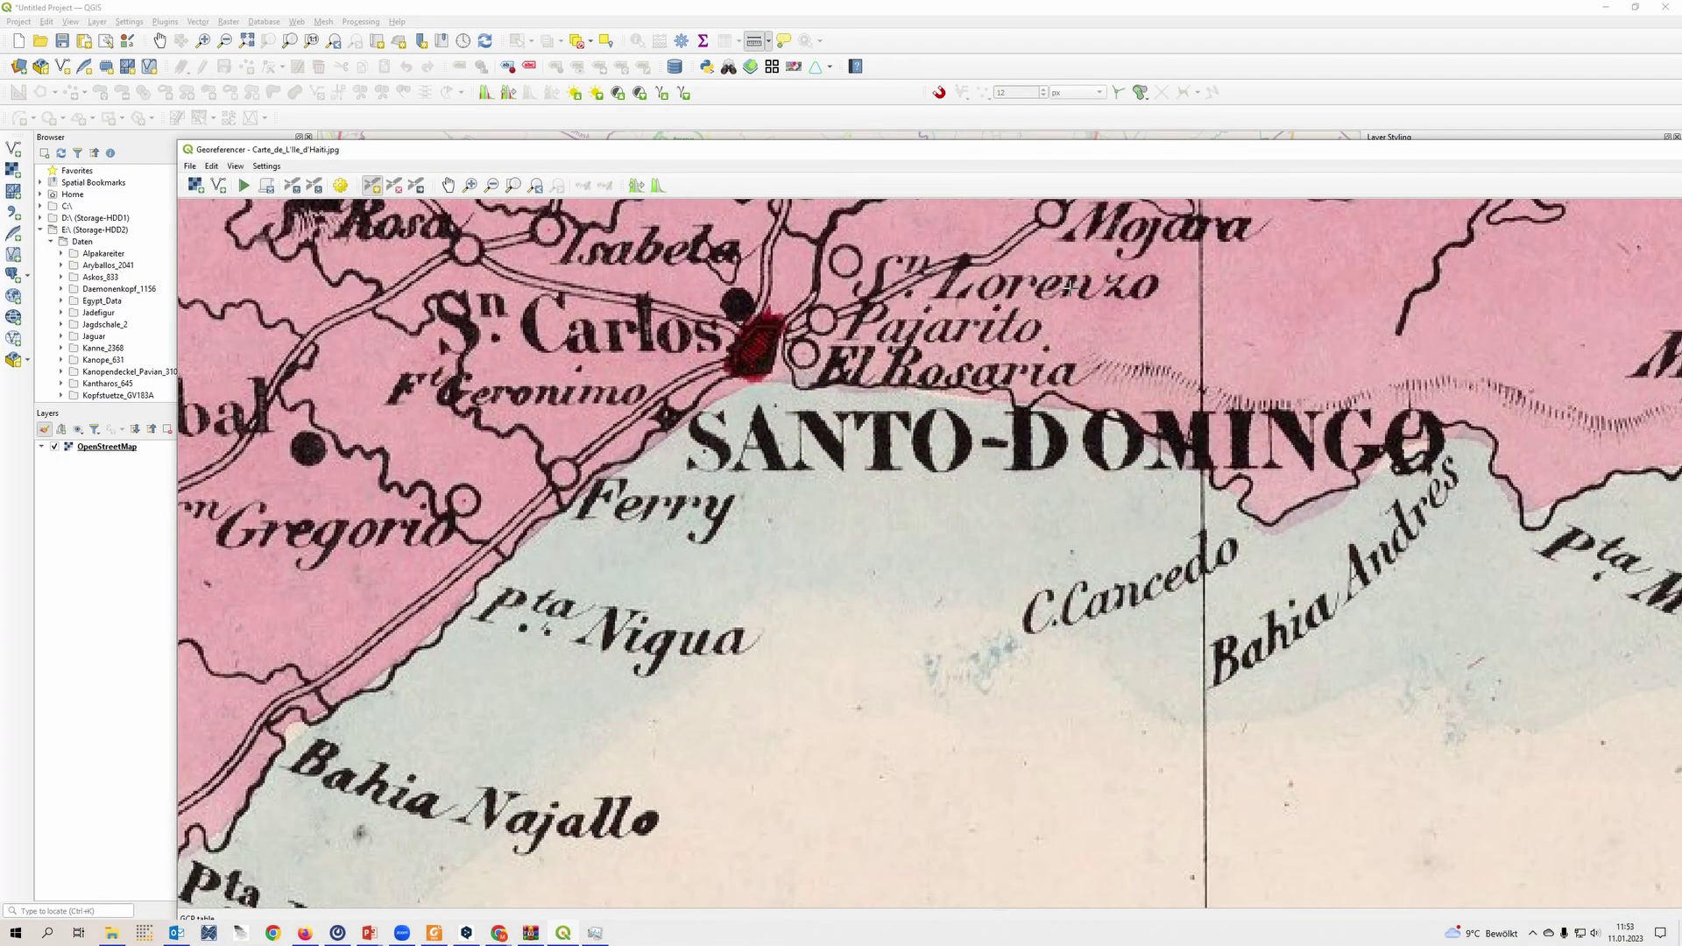
# - Add a second control point on the red Port-au-Prince city symbol of the scanned map
pyautogui.scroll(-1, 779, 449)
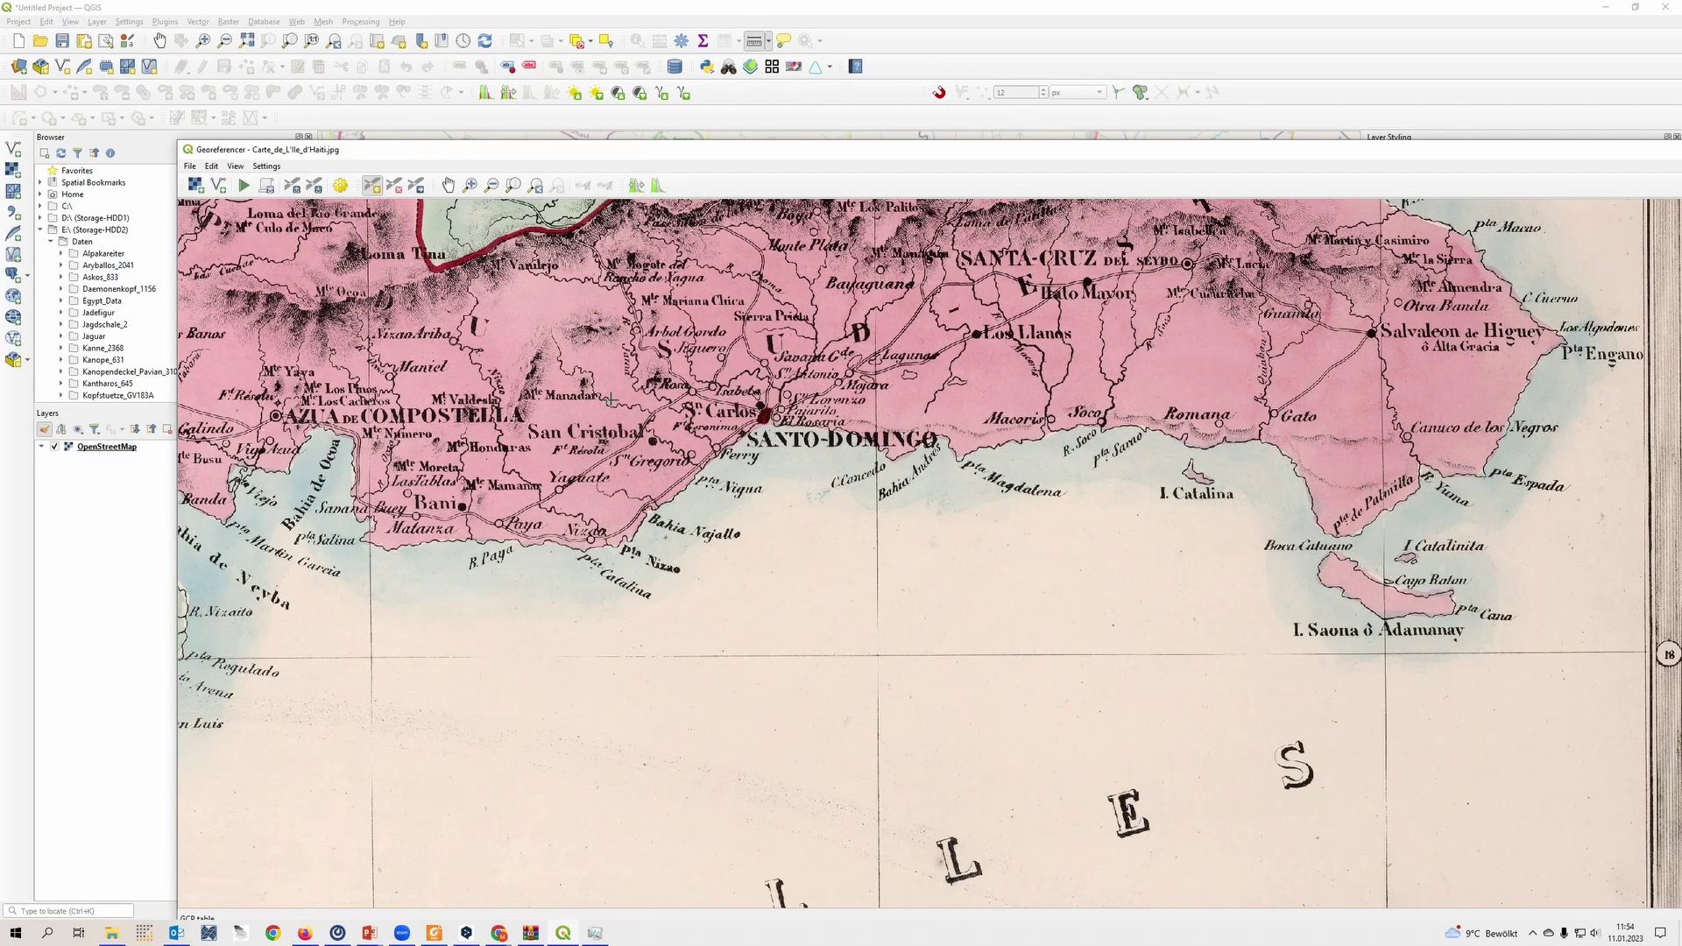
pyautogui.scroll(-2, 758, 434)
pyautogui.scroll(-1, 758, 435)
pyautogui.scroll(4, 917, 488)
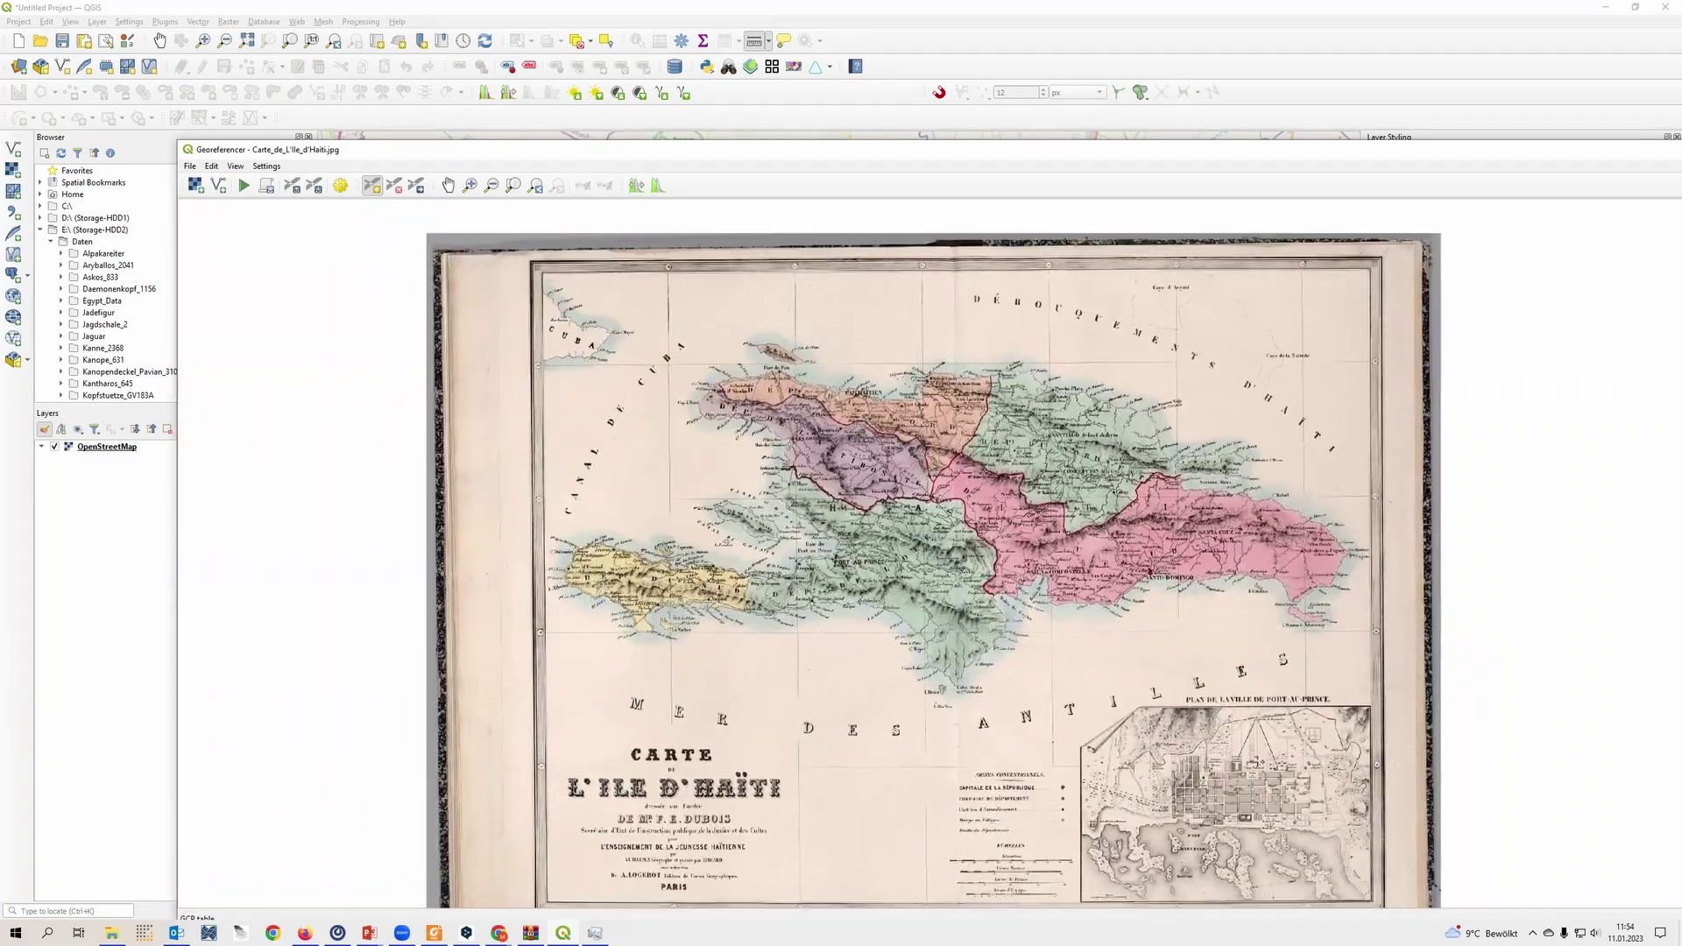
pyautogui.scroll(4, 814, 490)
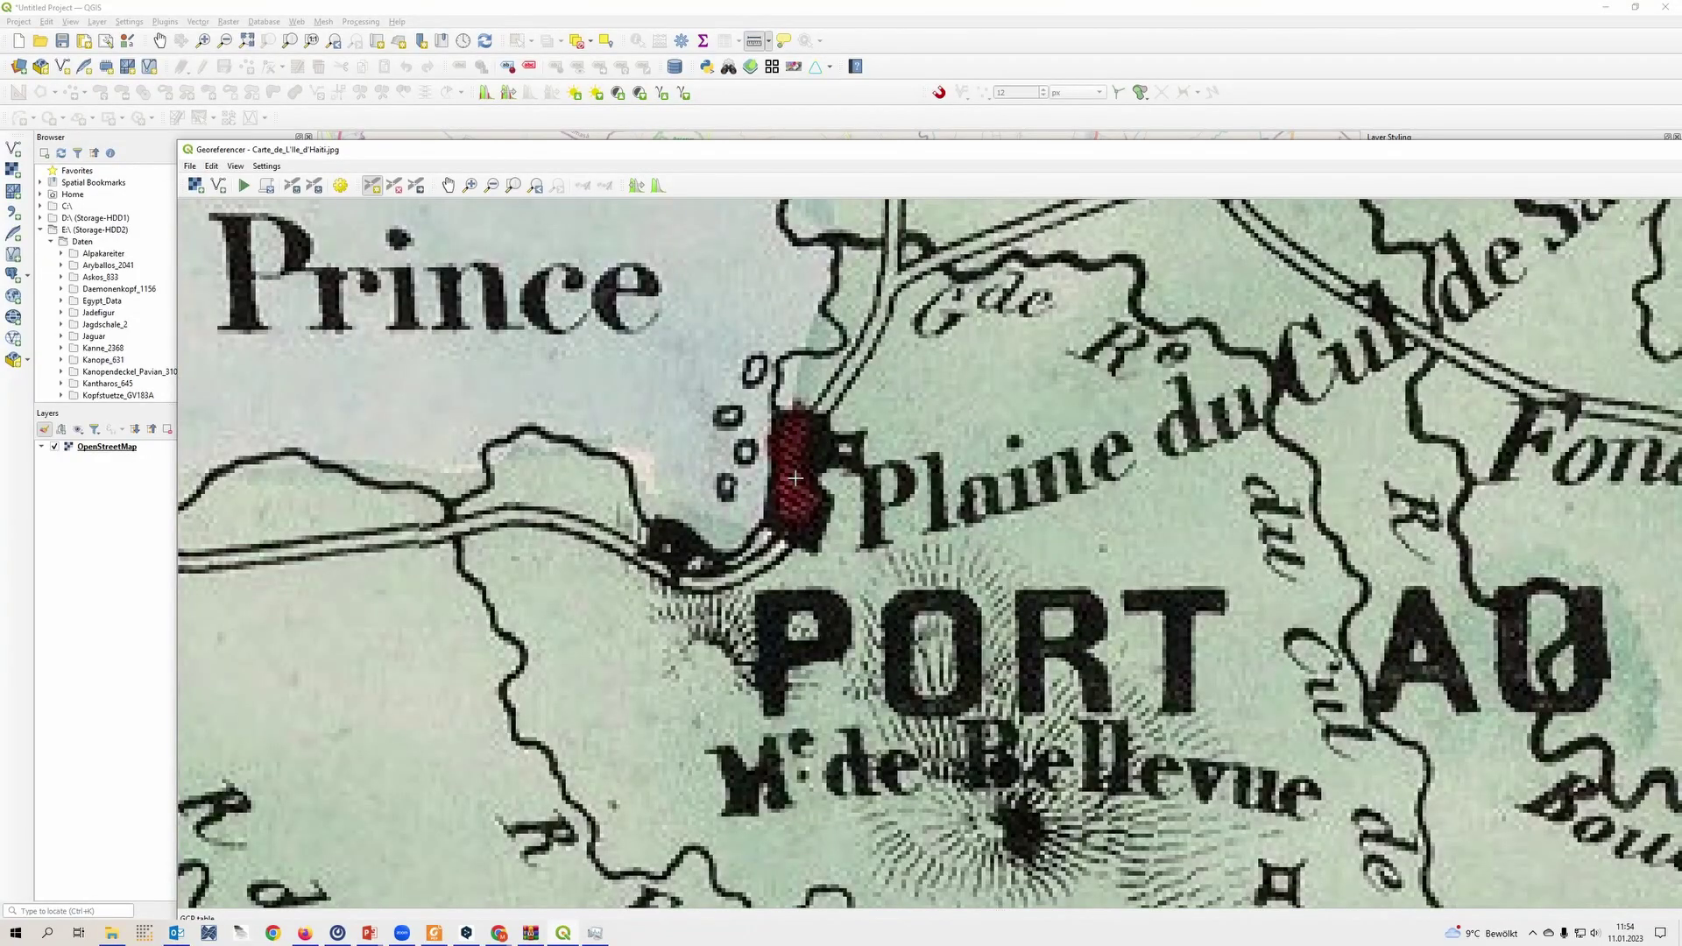
pyautogui.click(794, 477)
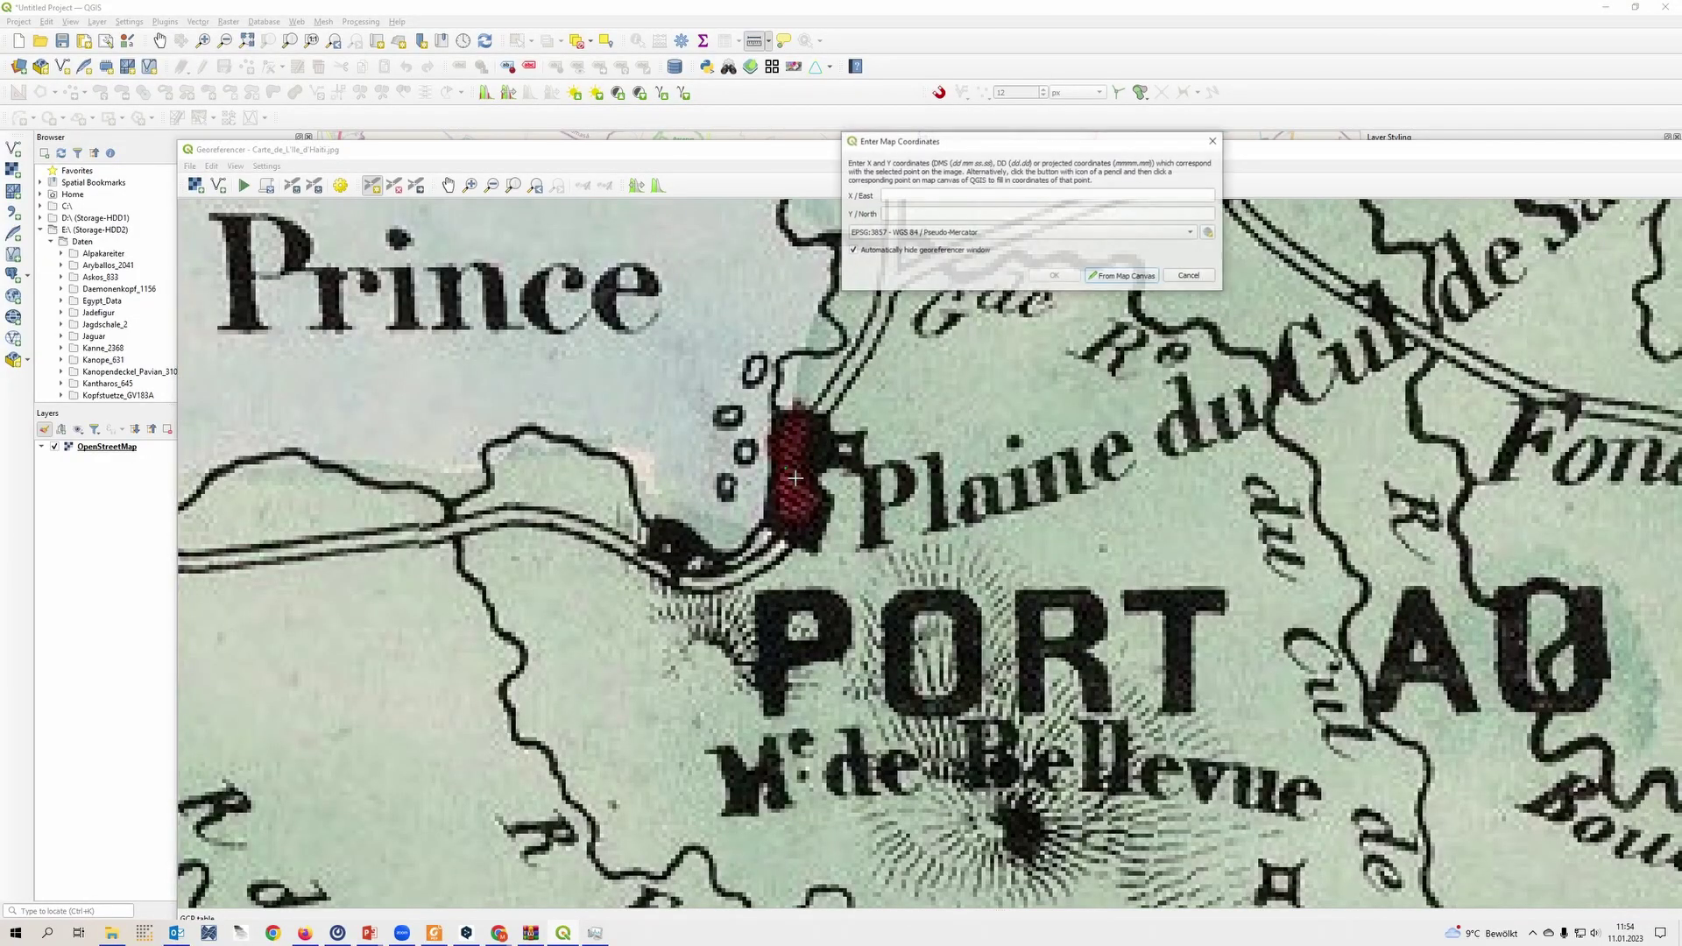
# - Assign the Port-au-Prince control point its coordinates by picking the matching city on the OpenStreetMap canvas
pyautogui.click(1130, 280)
pyautogui.scroll(-3, 873, 473)
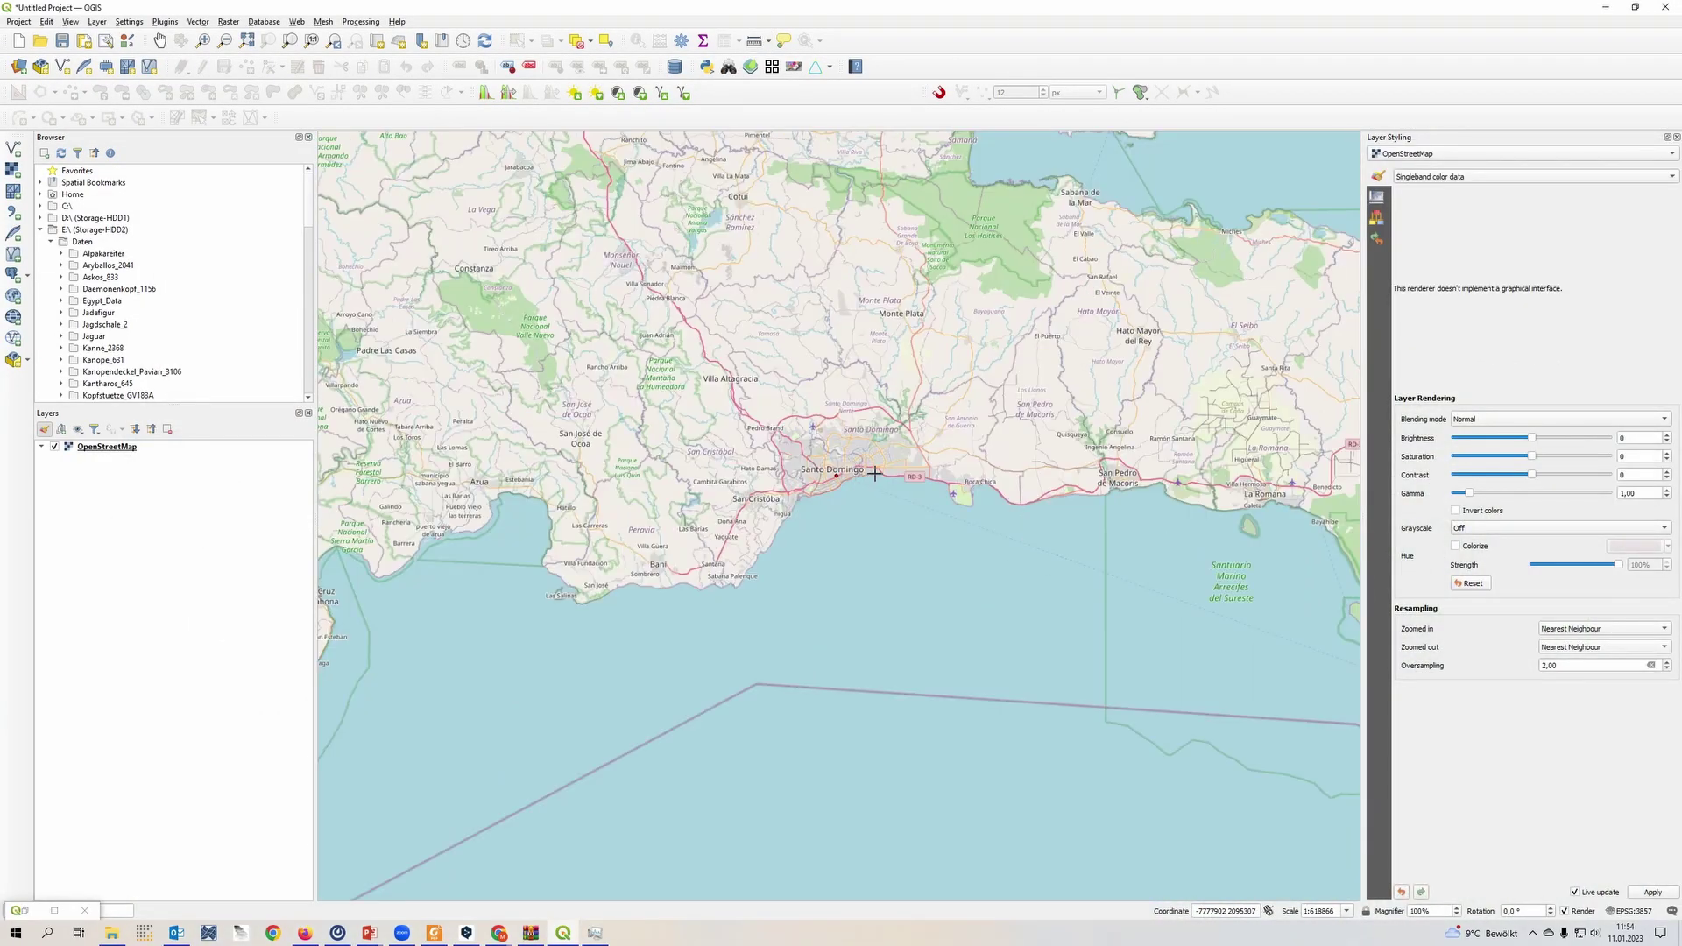
pyautogui.moveTo(873, 474); pyautogui.dragTo(1021, 574)
pyautogui.scroll(4, 924, 574)
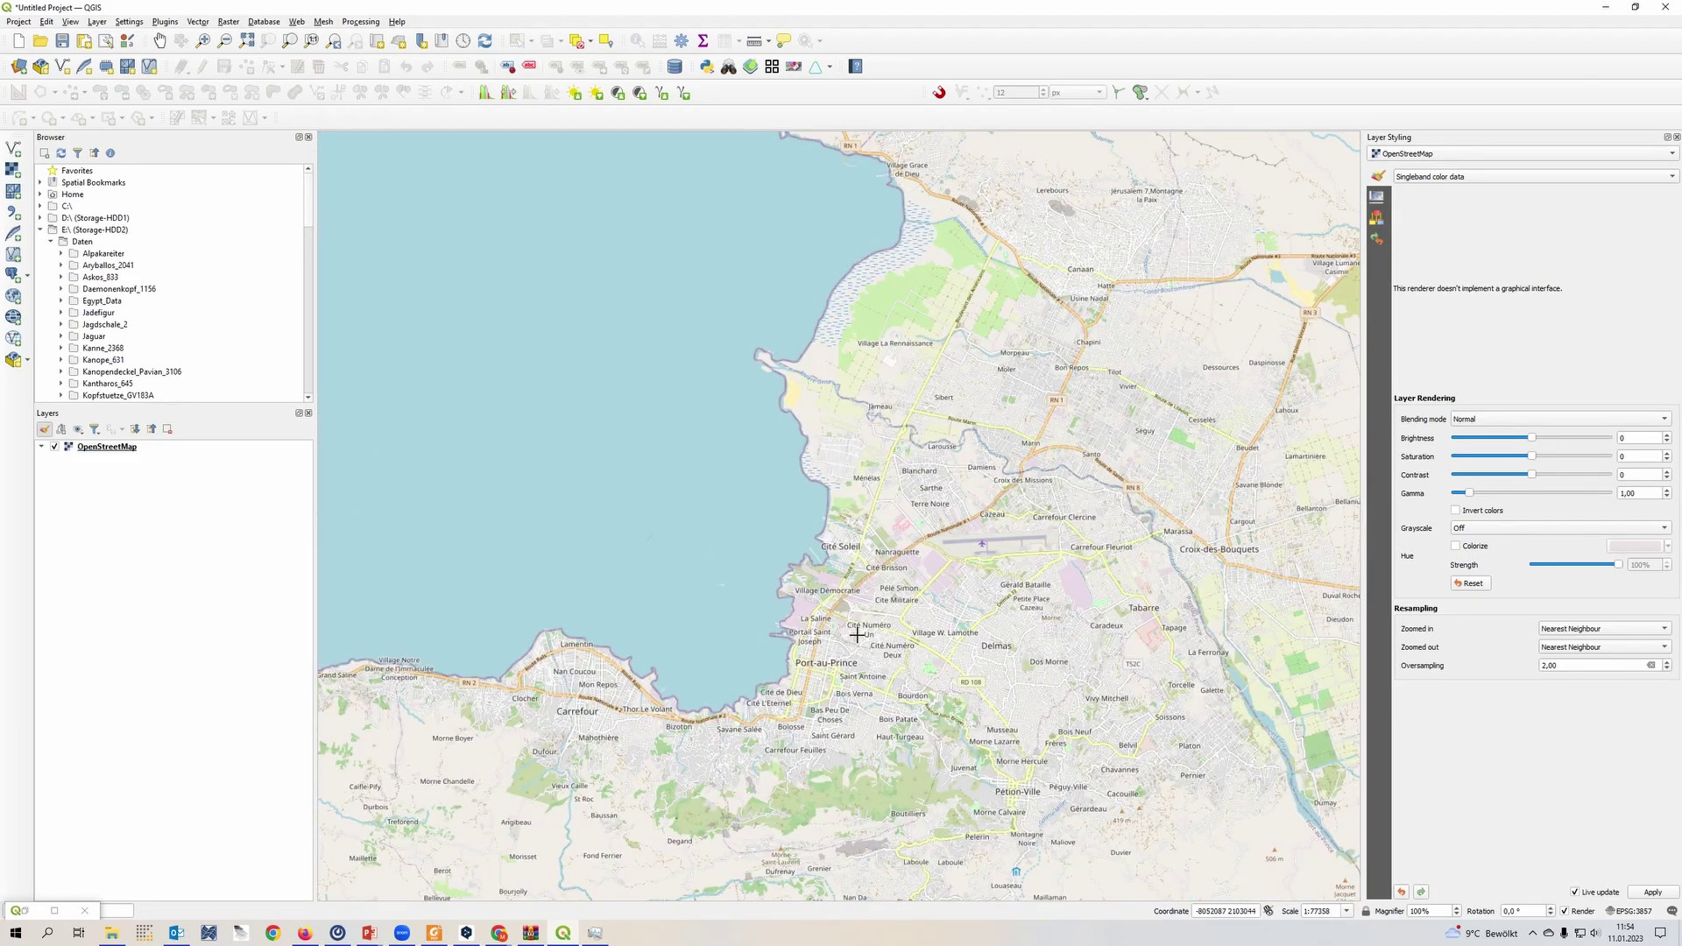
pyautogui.click(824, 675)
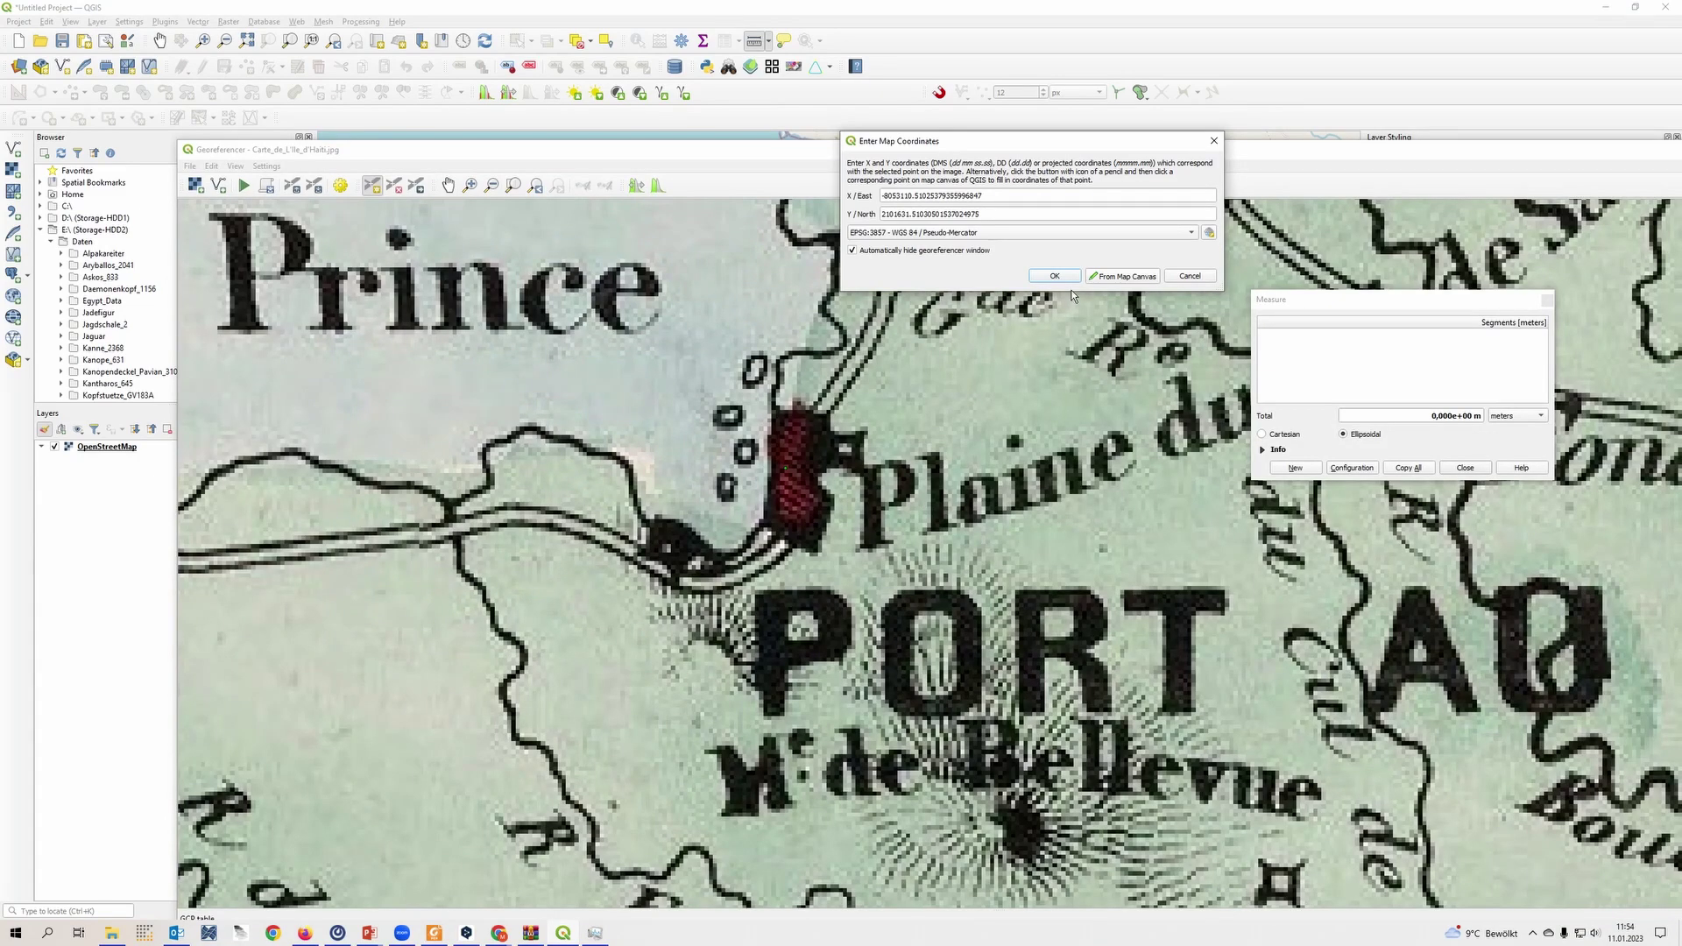
pyautogui.click(1070, 280)
# - Examine the scanned map across the whole island for further distinctive places suitable as control points
pyautogui.scroll(-3, 977, 451)
pyautogui.scroll(-5, 976, 452)
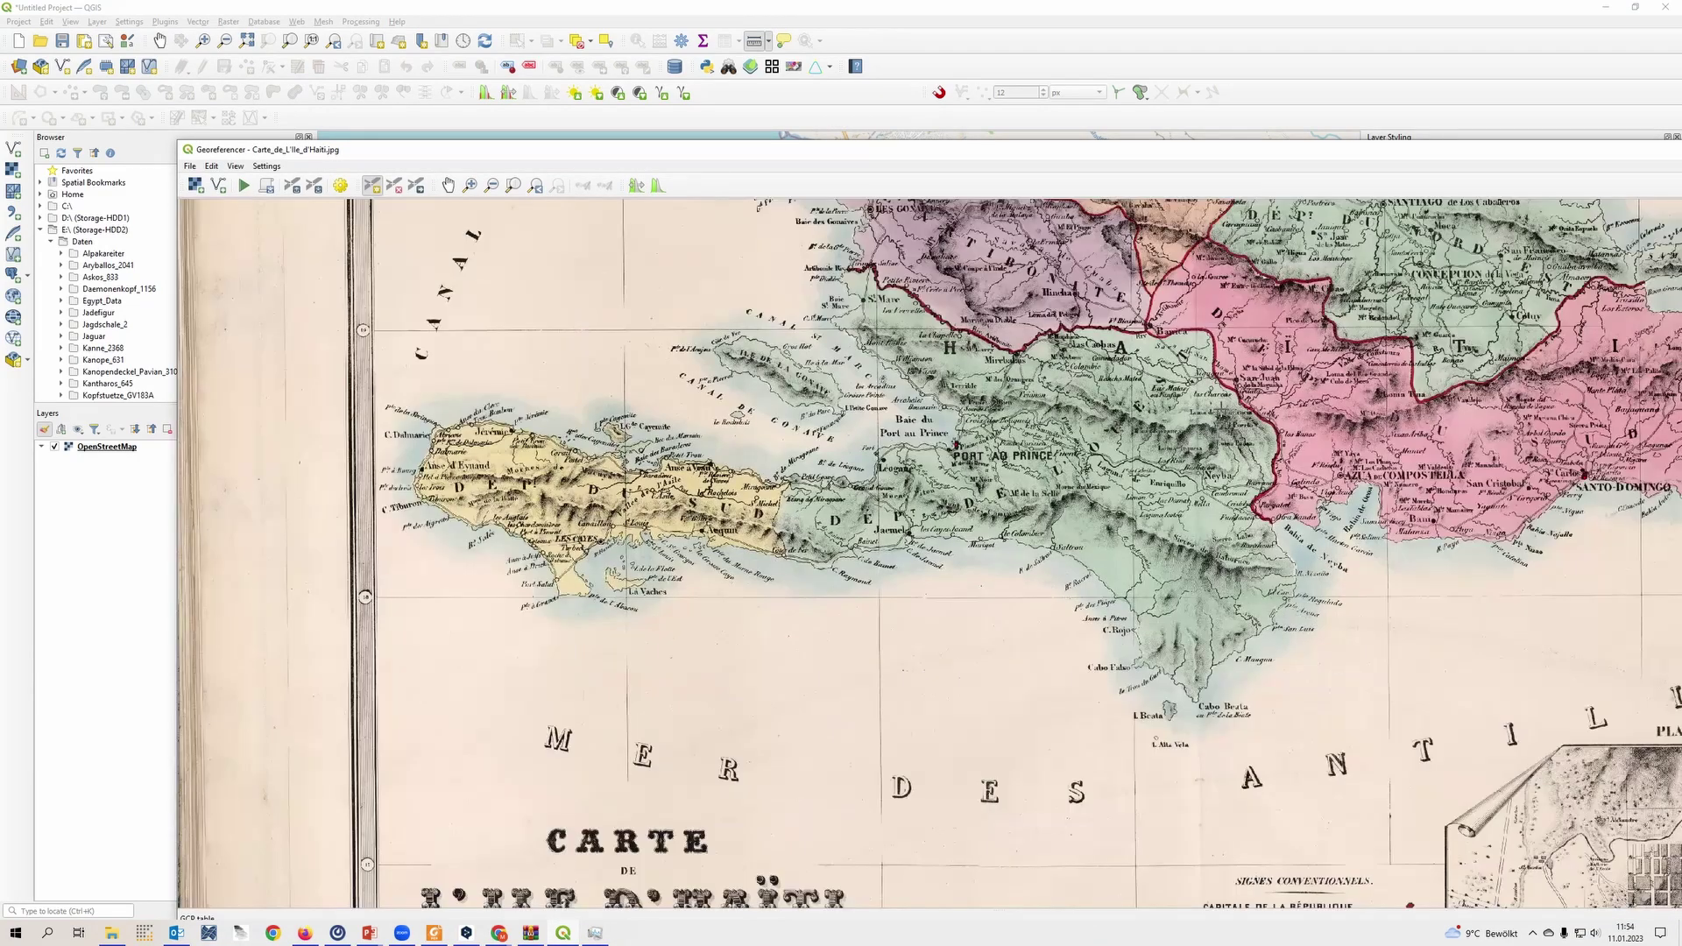
pyautogui.scroll(2, 977, 451)
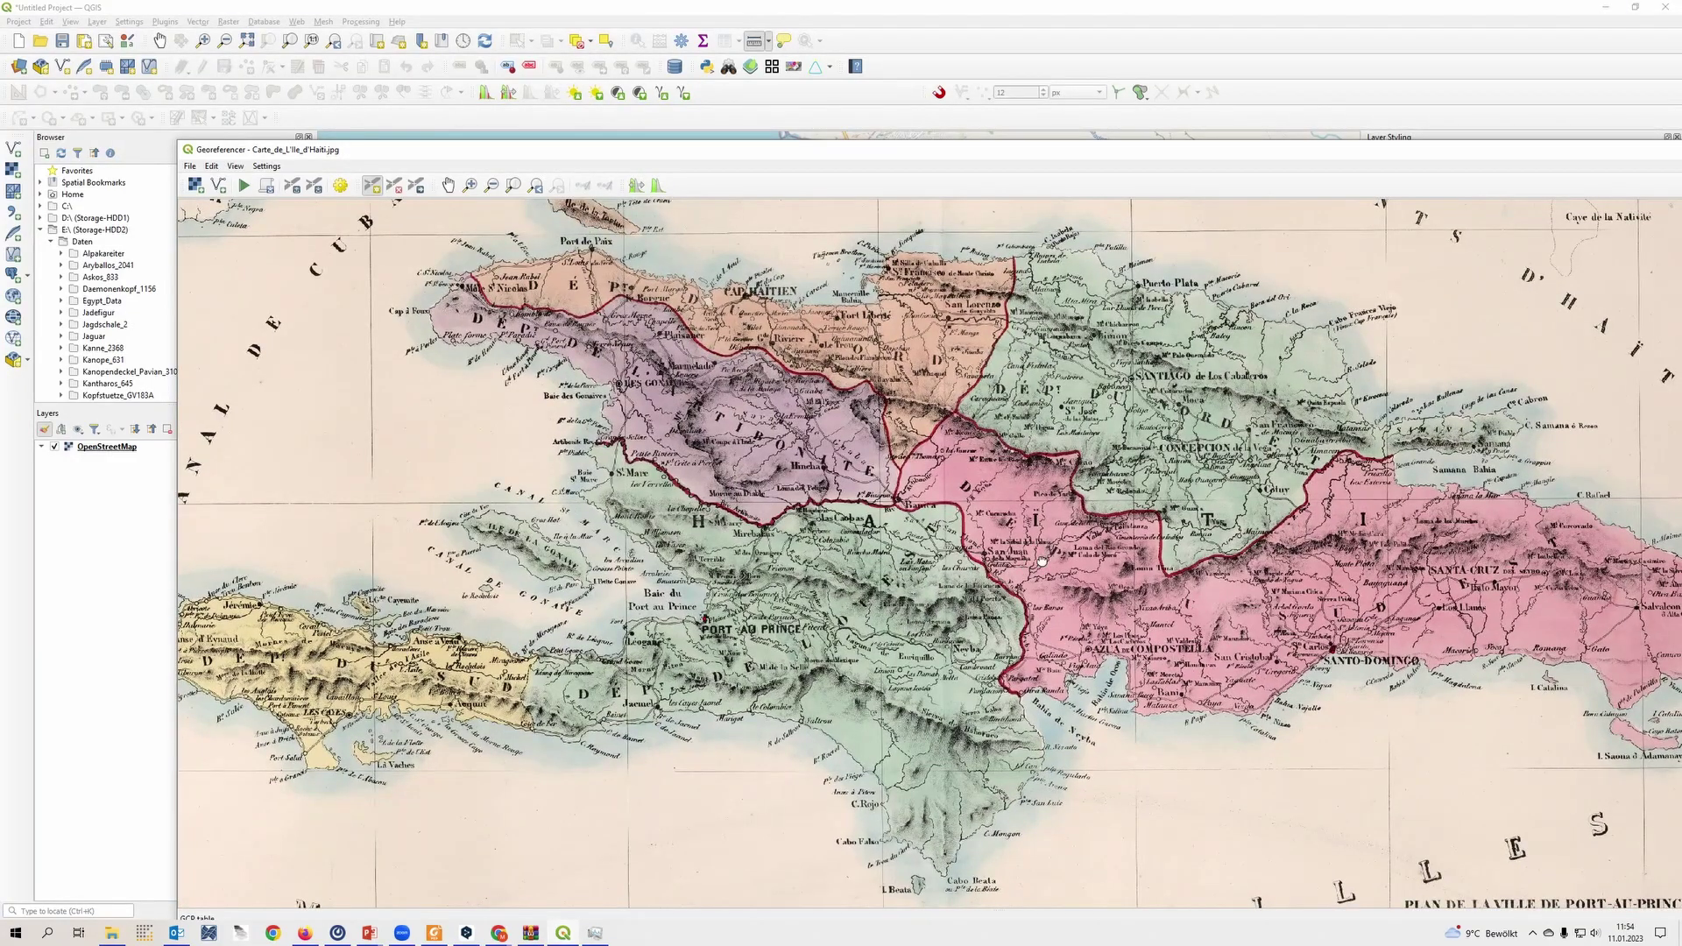
pyautogui.moveTo(1047, 567); pyautogui.dragTo(1024, 555)
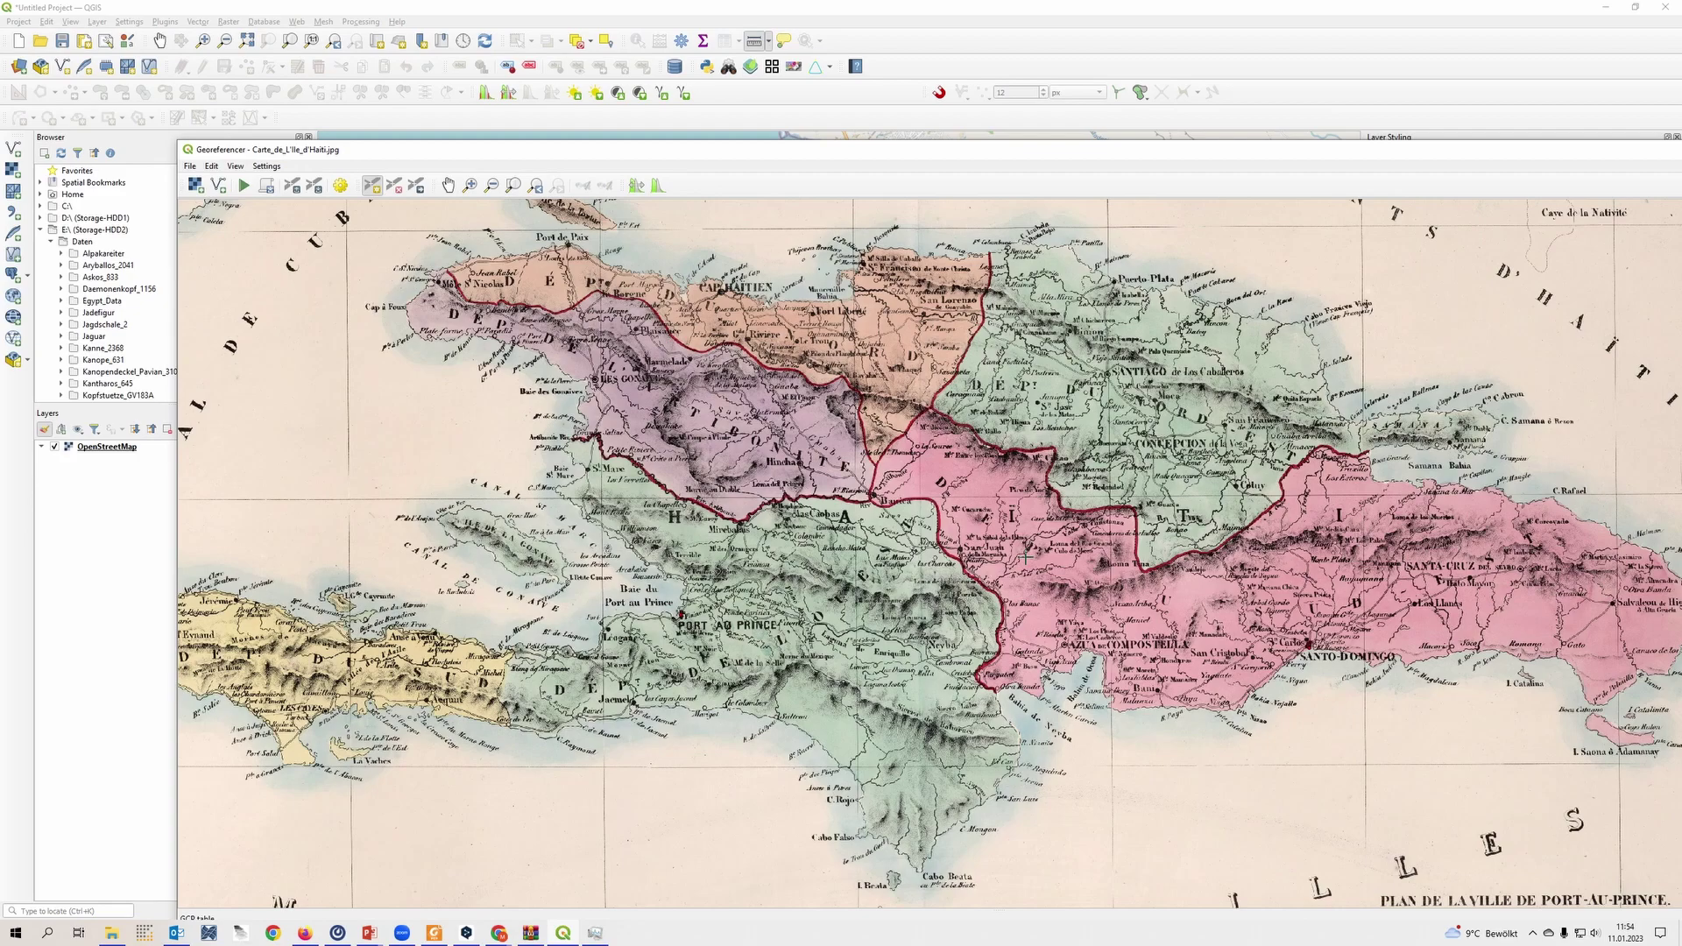
pyautogui.scroll(-2, 1078, 567)
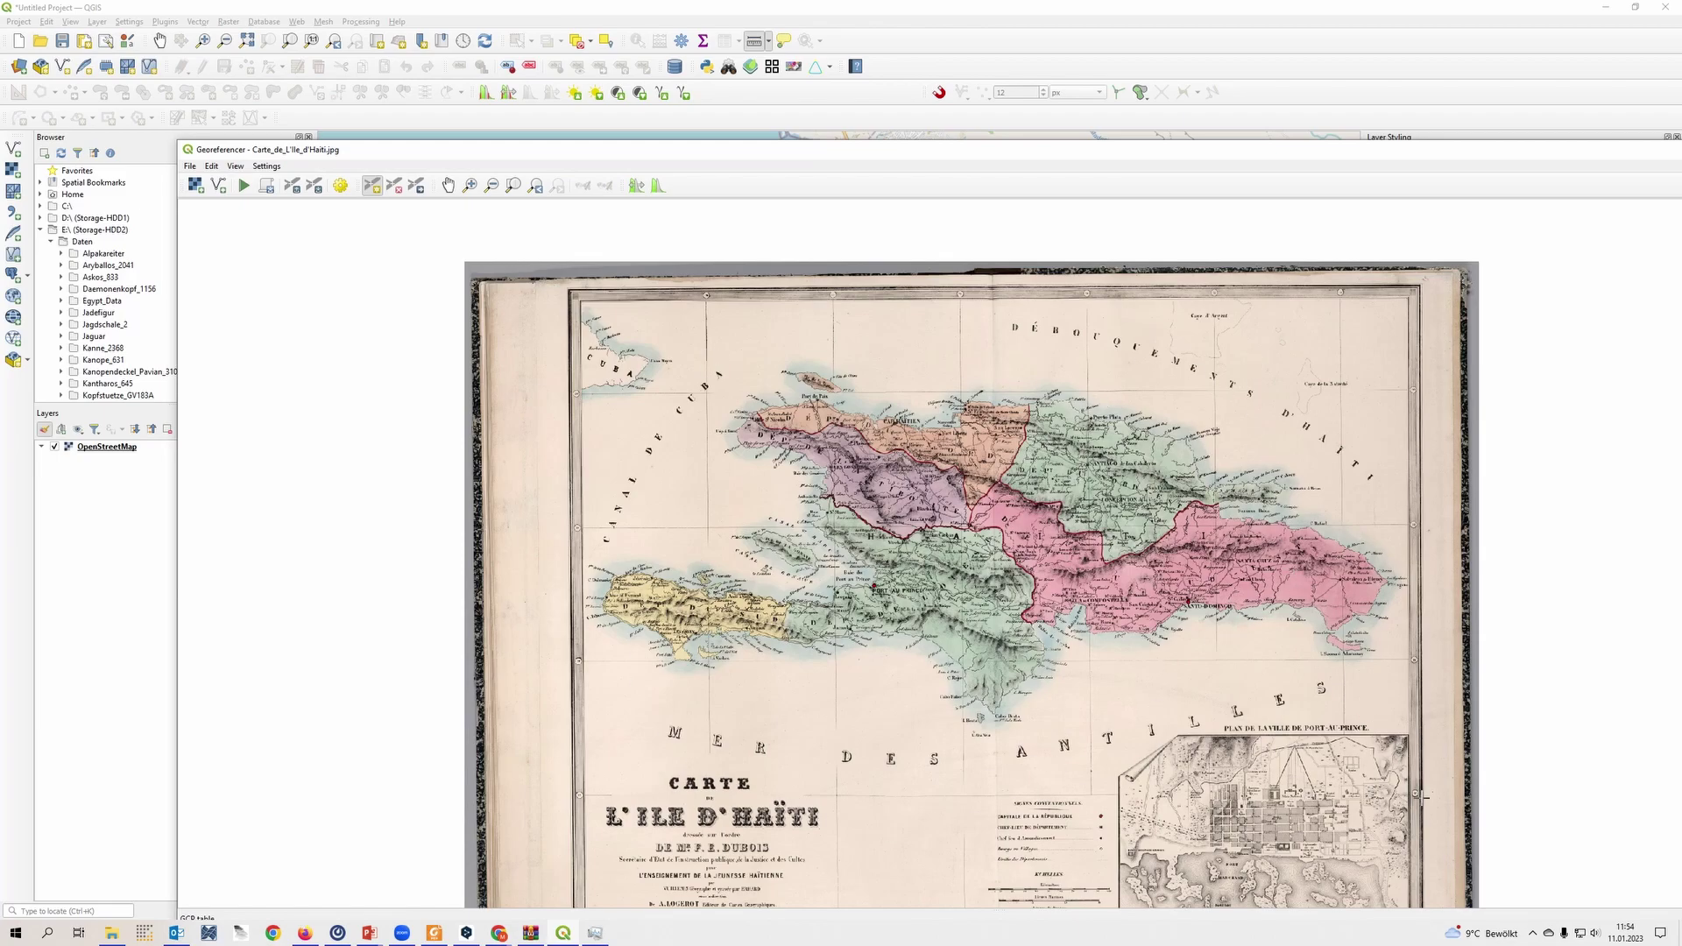
pyautogui.scroll(1, 1102, 692)
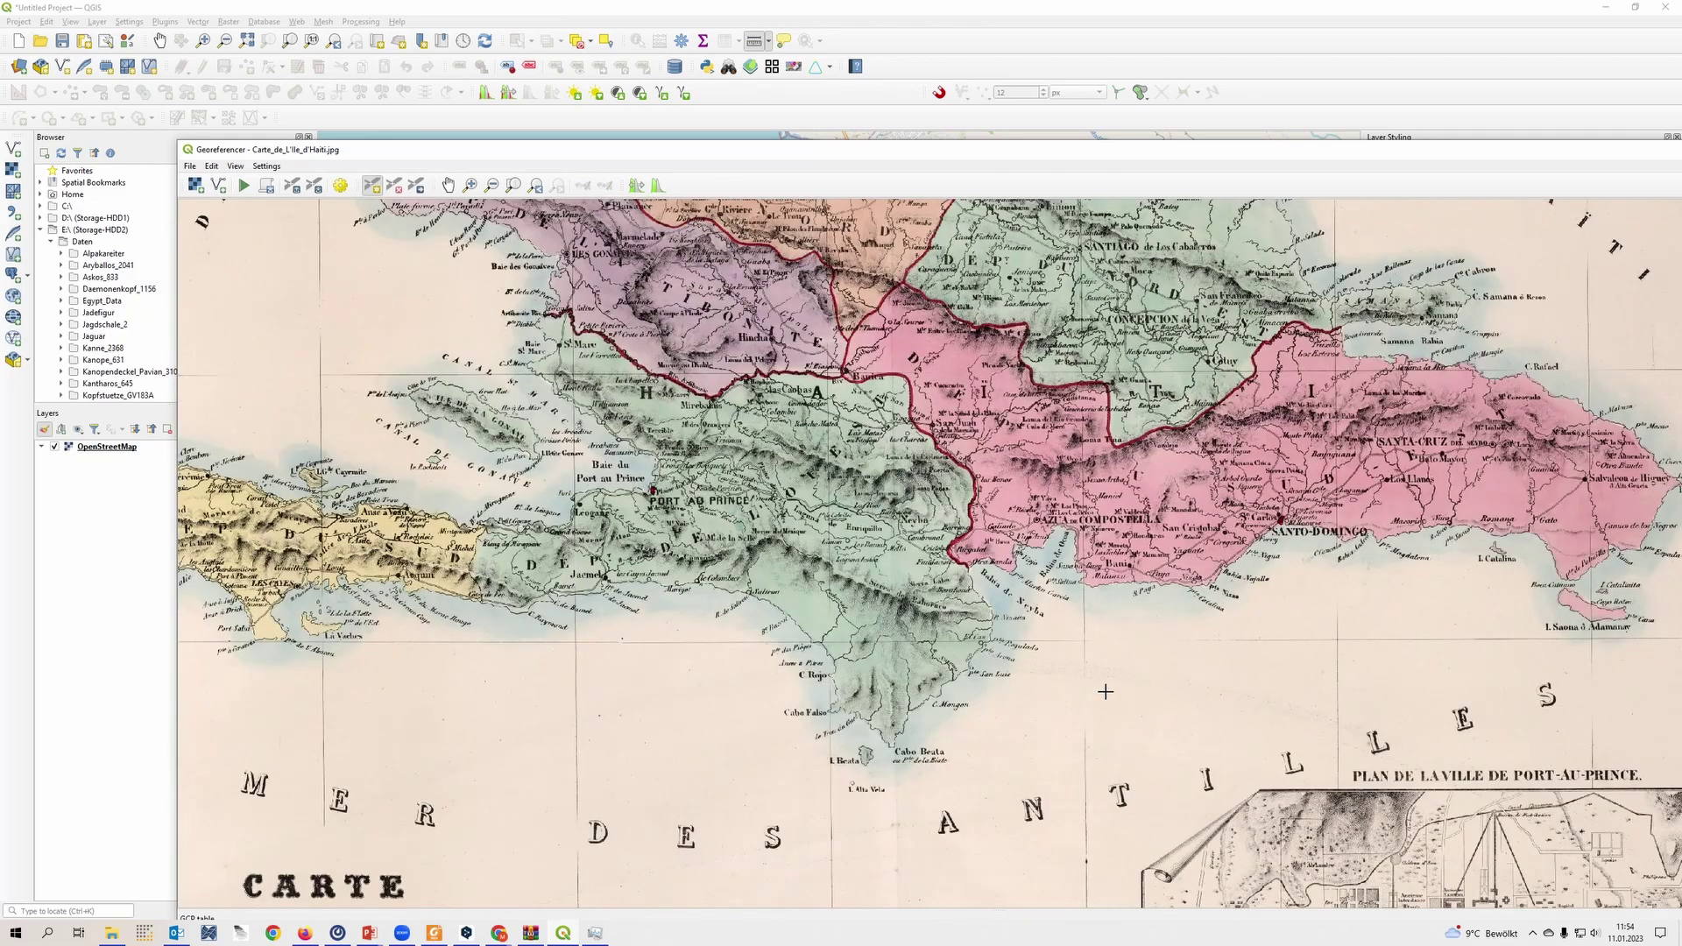
pyautogui.moveTo(1055, 424); pyautogui.dragTo(1182, 655)
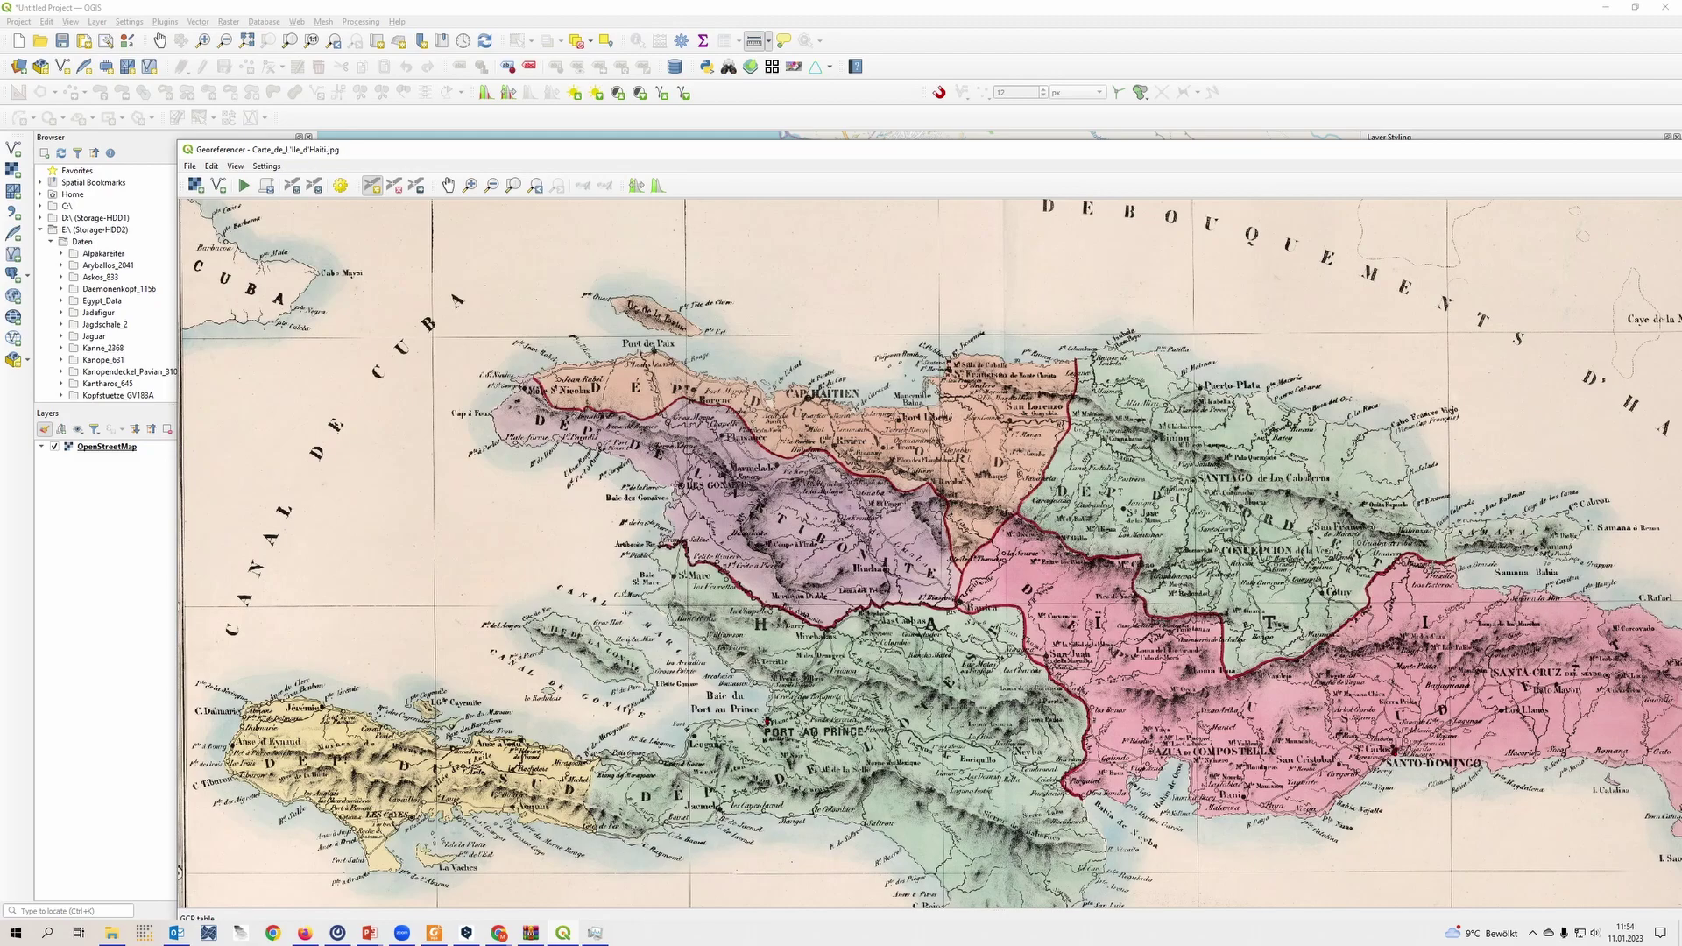
pyautogui.moveTo(1057, 569); pyautogui.dragTo(972, 466)
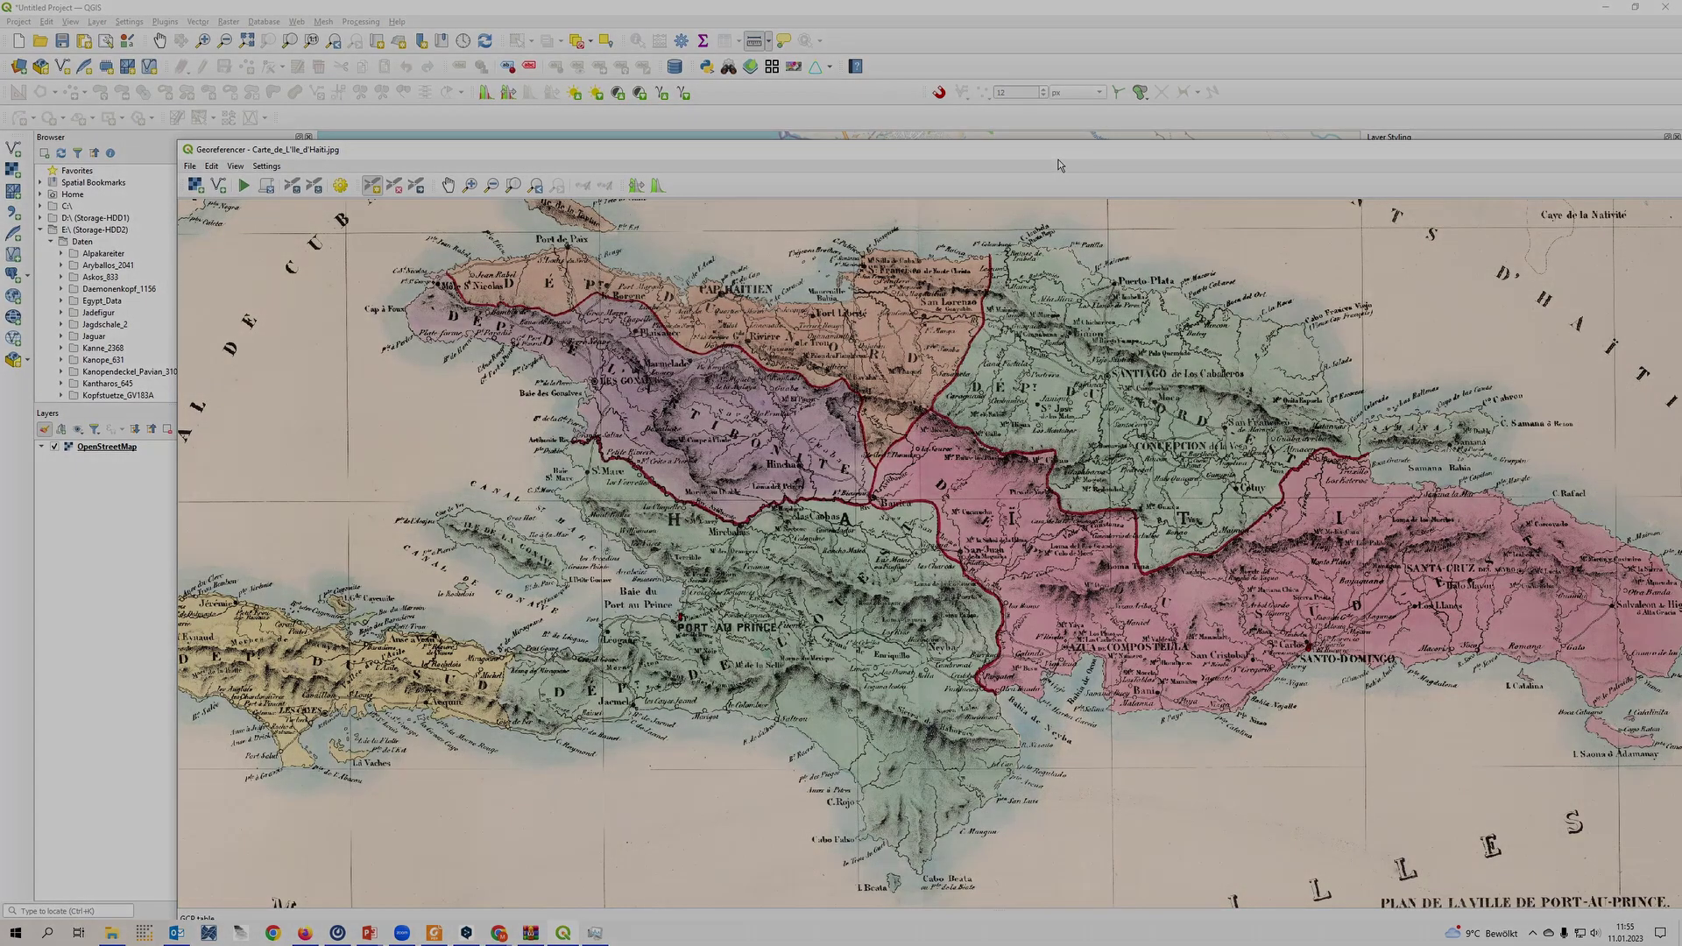
pyautogui.moveTo(1059, 149); pyautogui.dragTo(1010, 99)
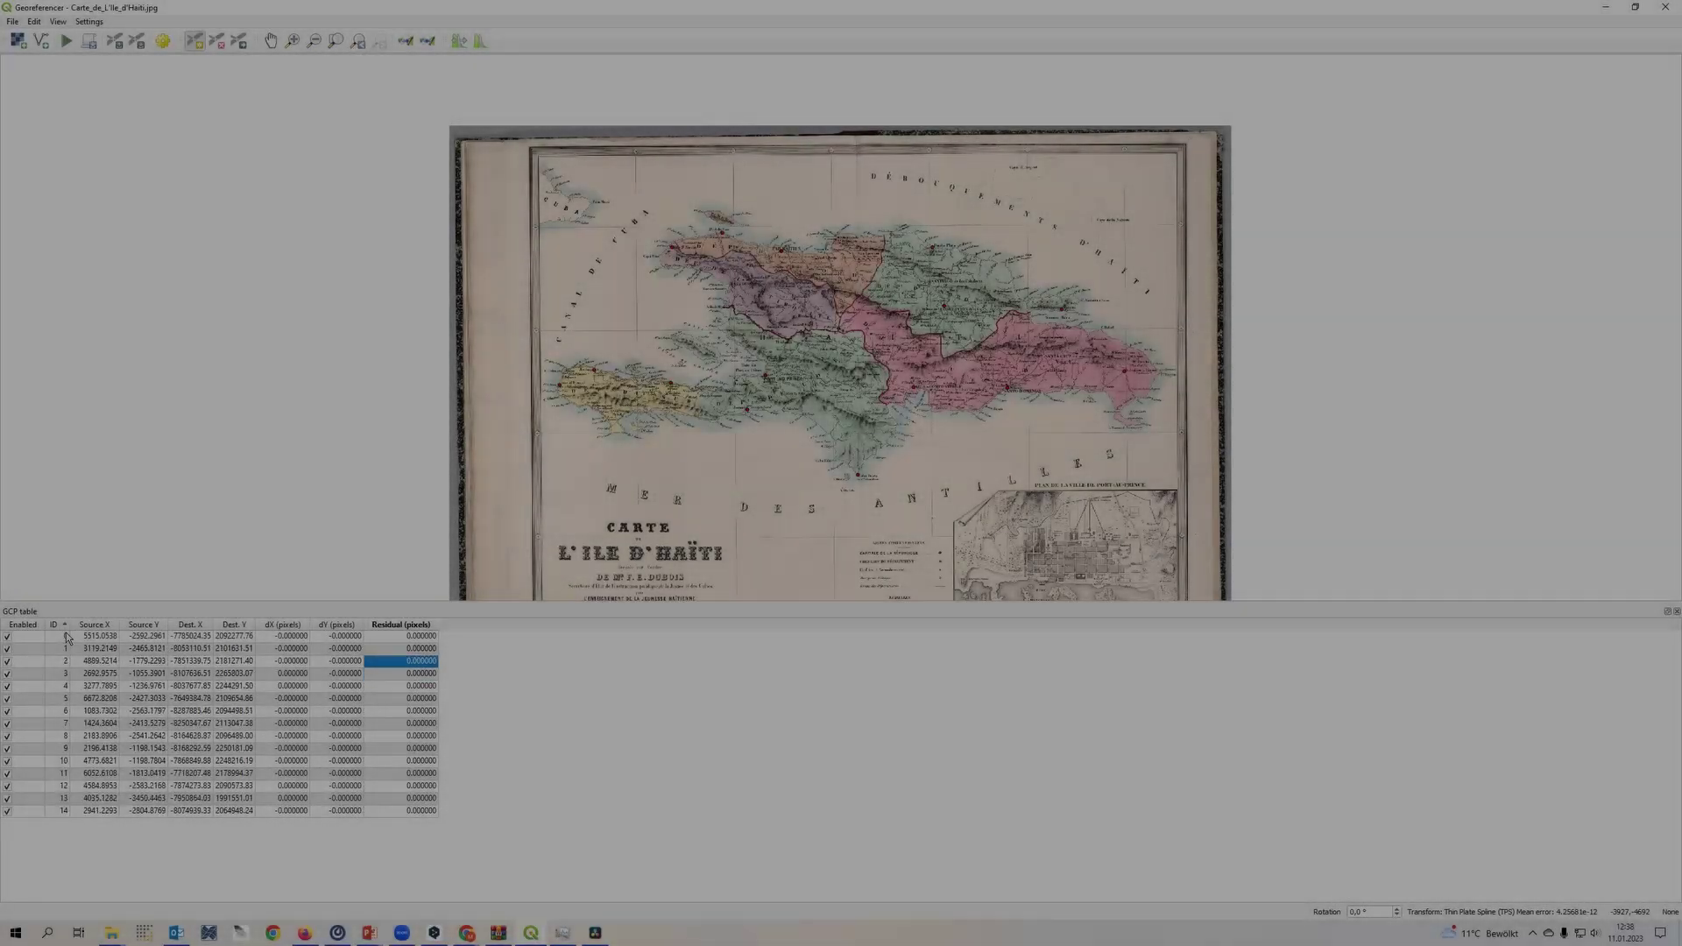
# - Review the distribution of the control points across the scanned map alongside their entries in the GCP table
pyautogui.scroll(1, 951, 404)
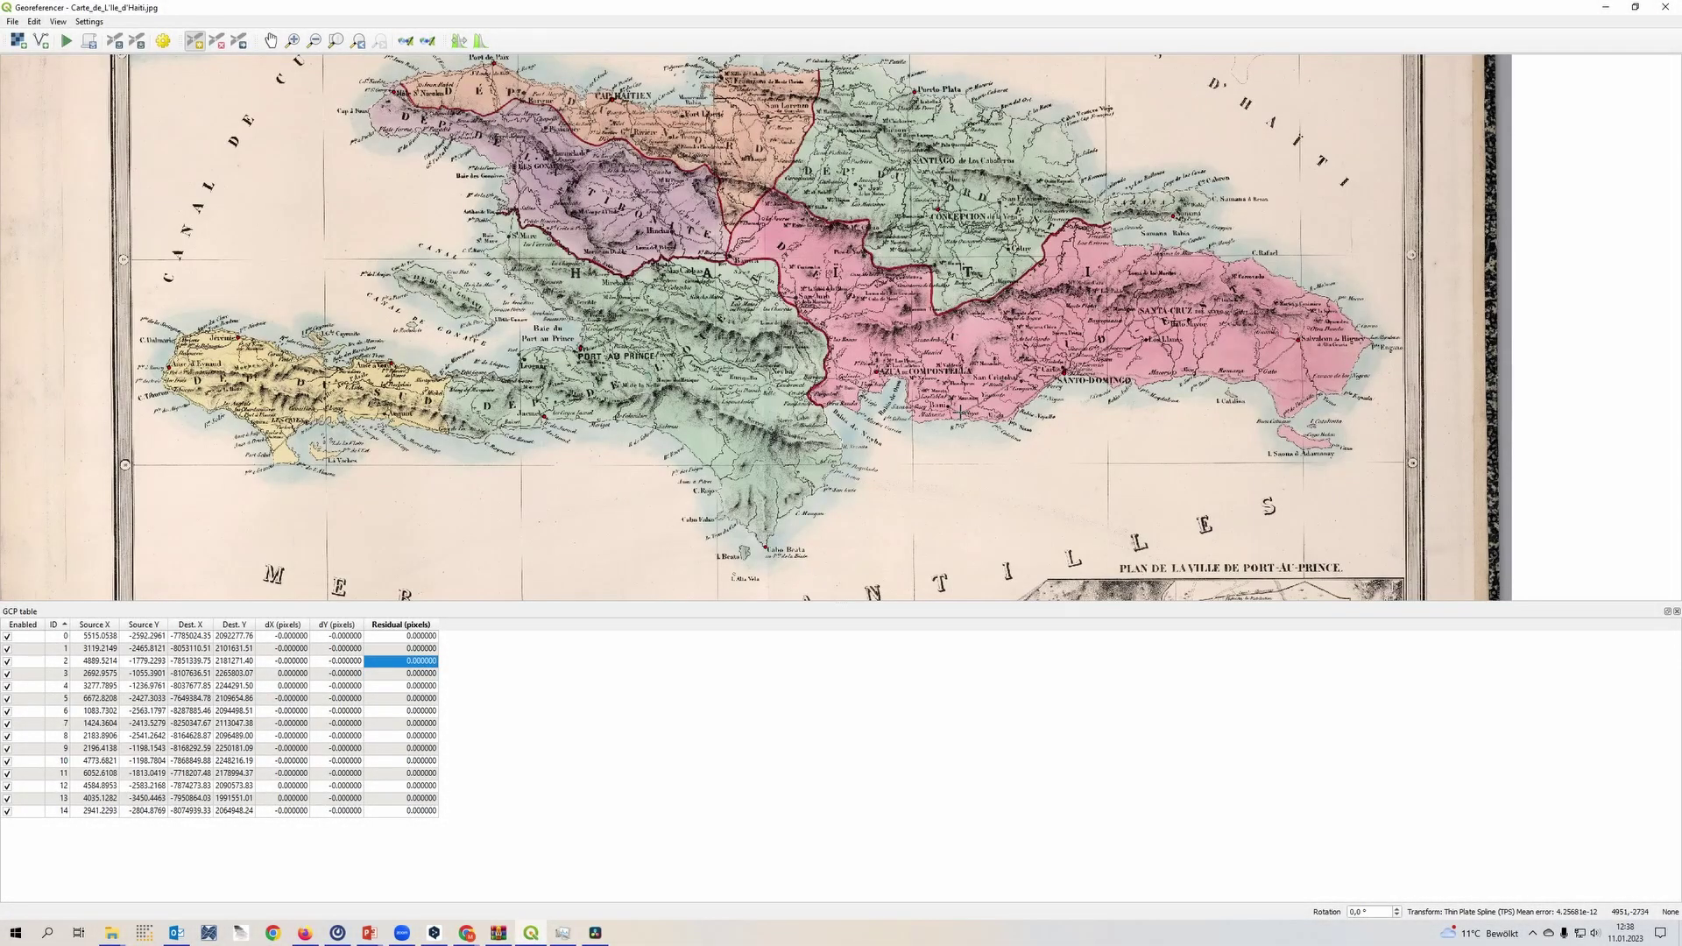
pyautogui.moveTo(959, 412); pyautogui.dragTo(1109, 556)
pyautogui.moveTo(1190, 245); pyautogui.dragTo(1088, 104)
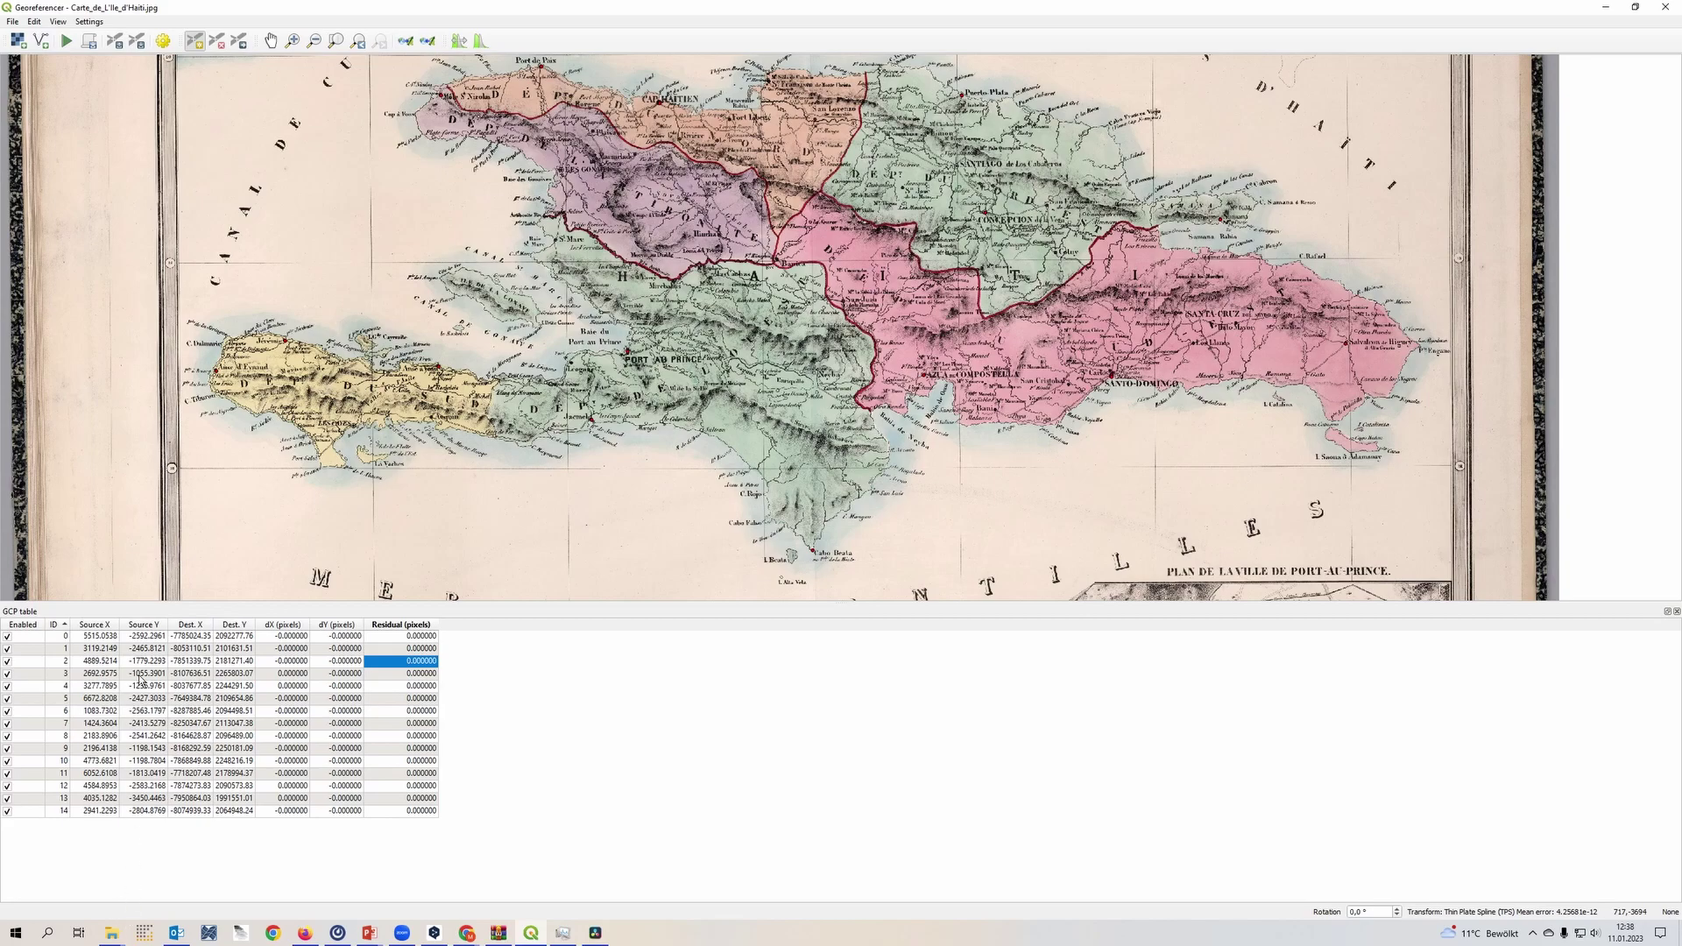
pyautogui.moveTo(191, 939)
pyautogui.moveTo(1065, 248); pyautogui.dragTo(1099, 316)
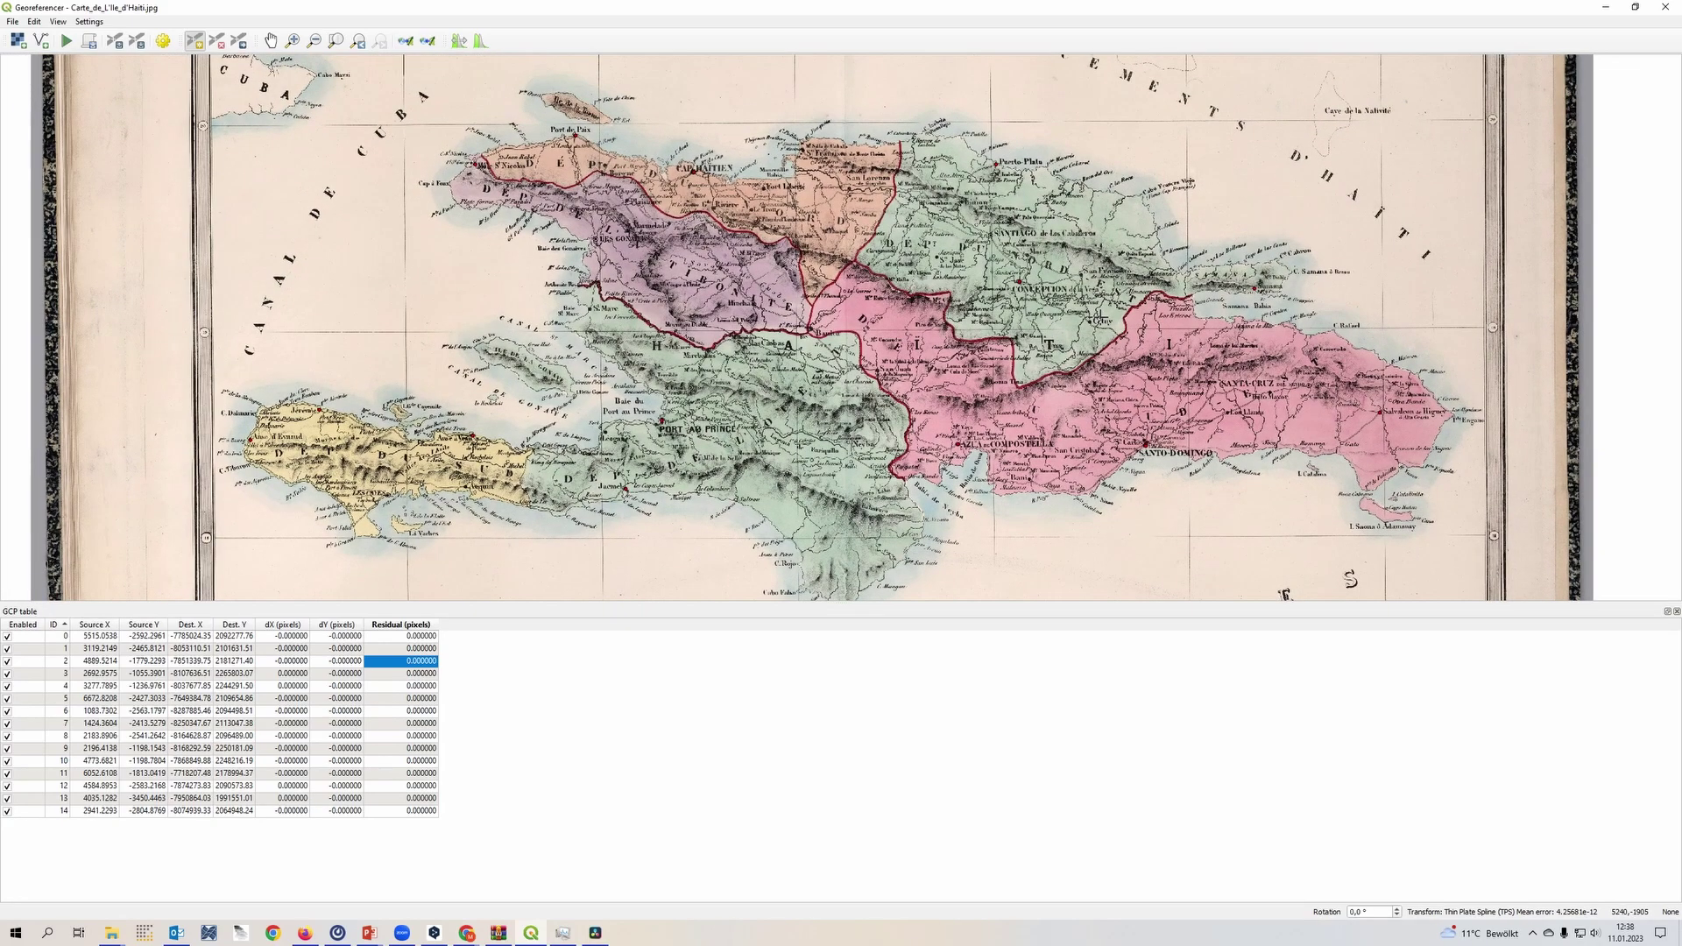
pyautogui.moveTo(1047, 225); pyautogui.dragTo(1048, 297)
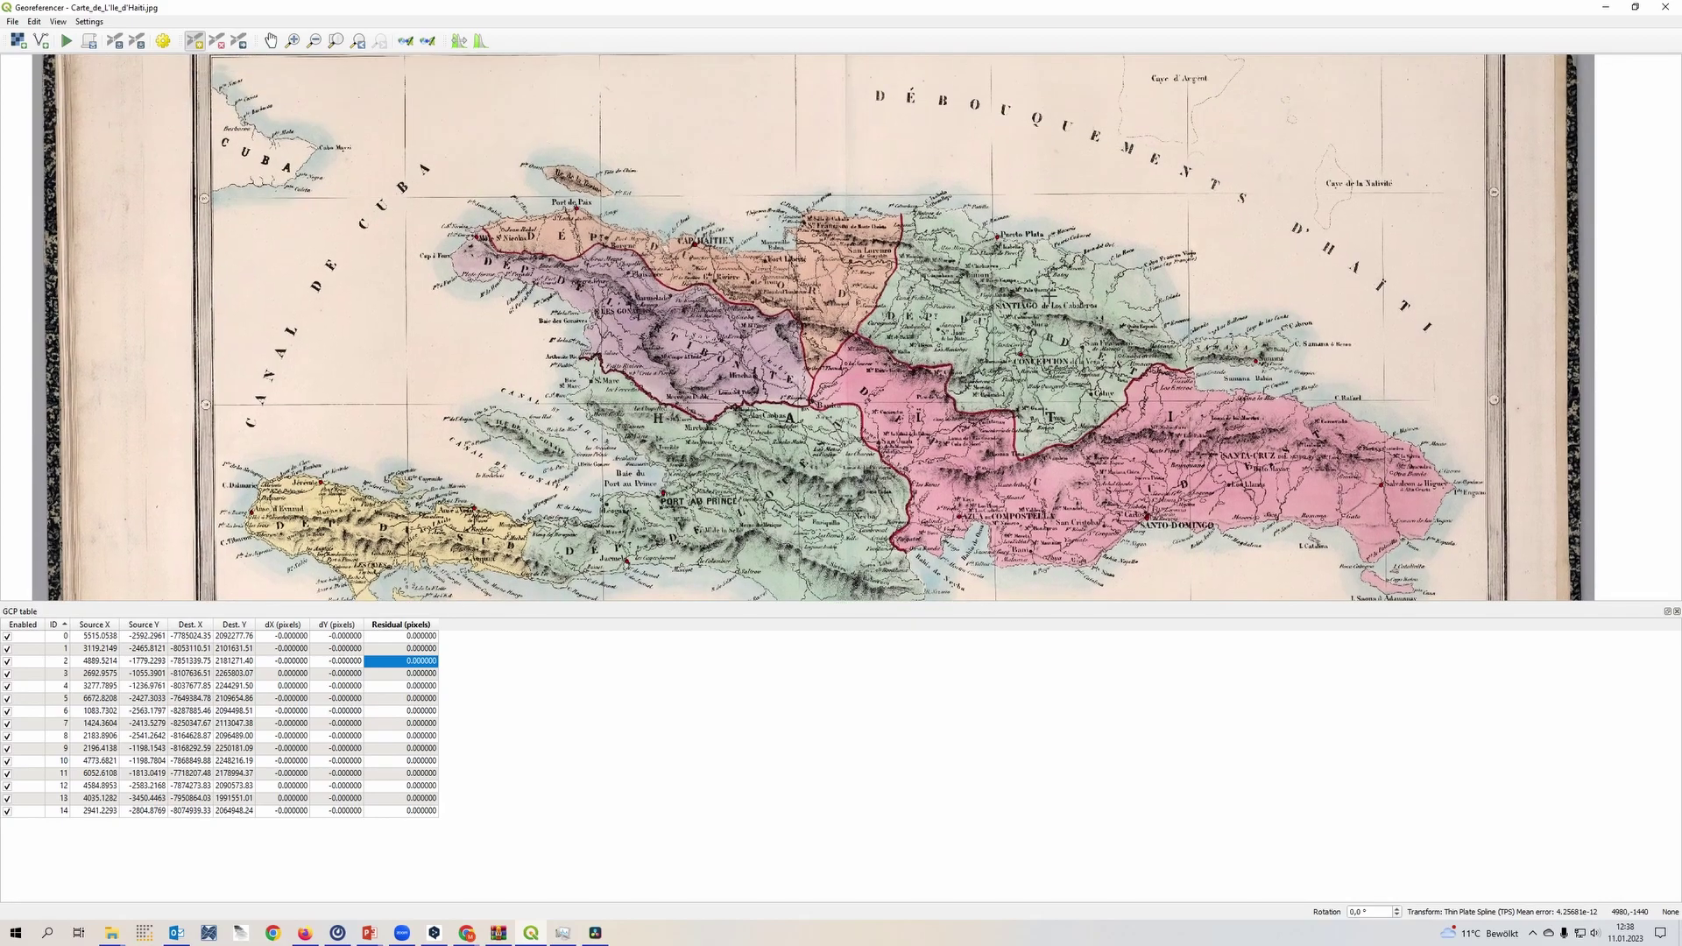
# - Open the transformation settings and choose Thin Plate Spline as the transformation type
pyautogui.click(164, 43)
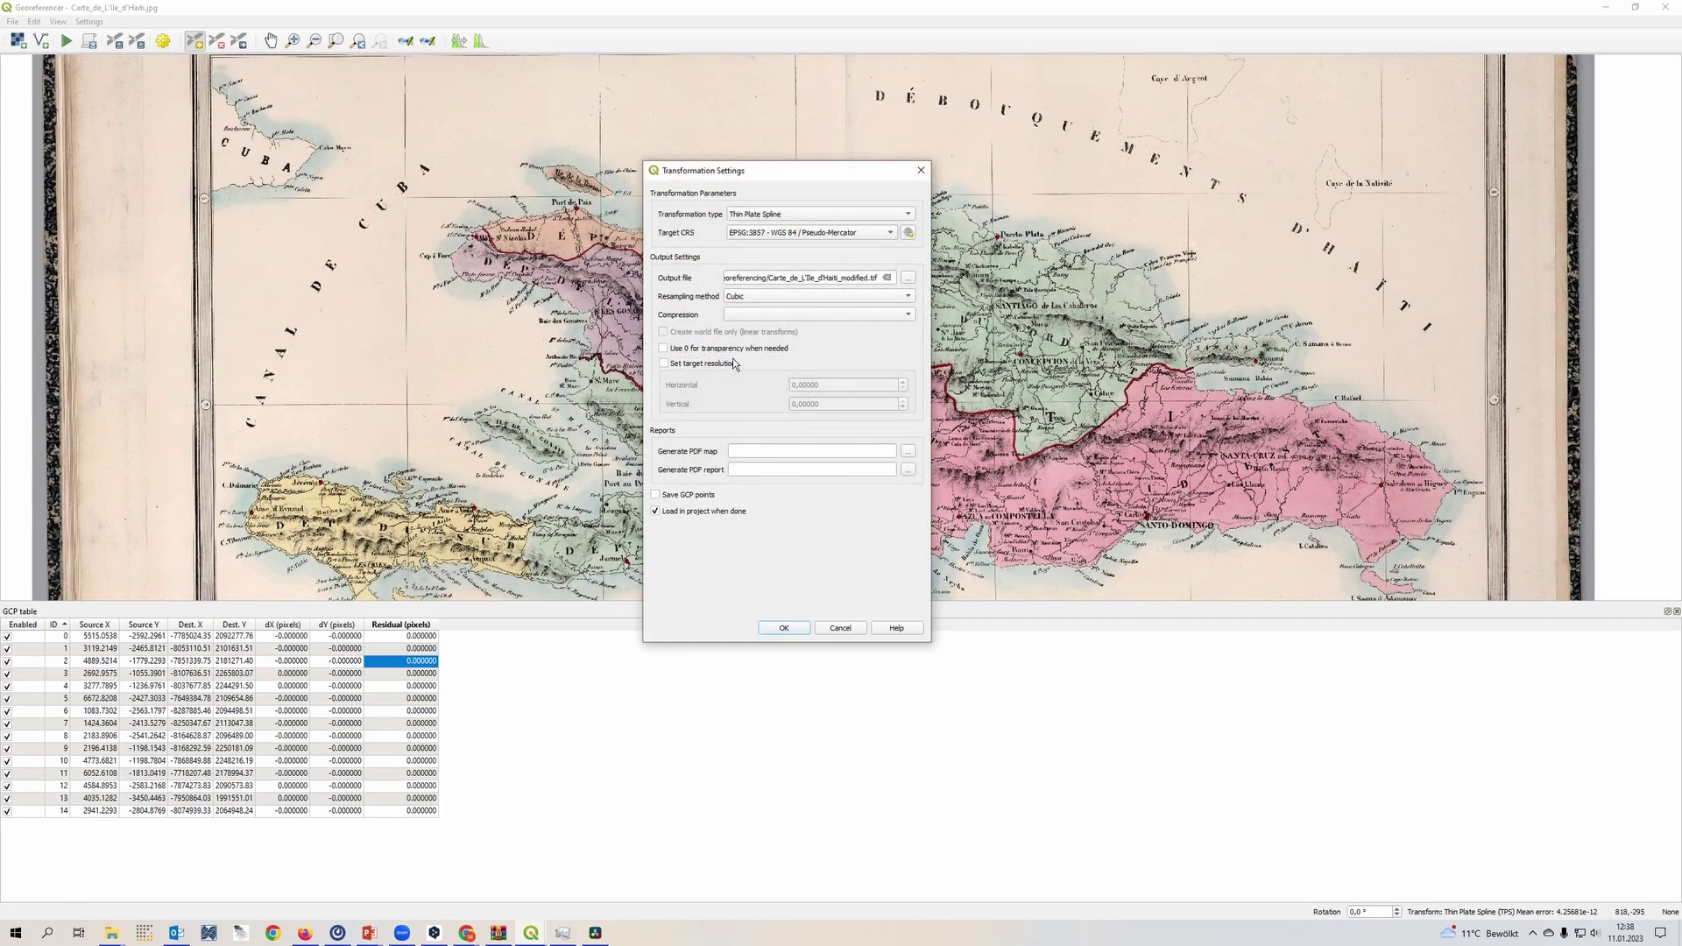
pyautogui.click(809, 217)
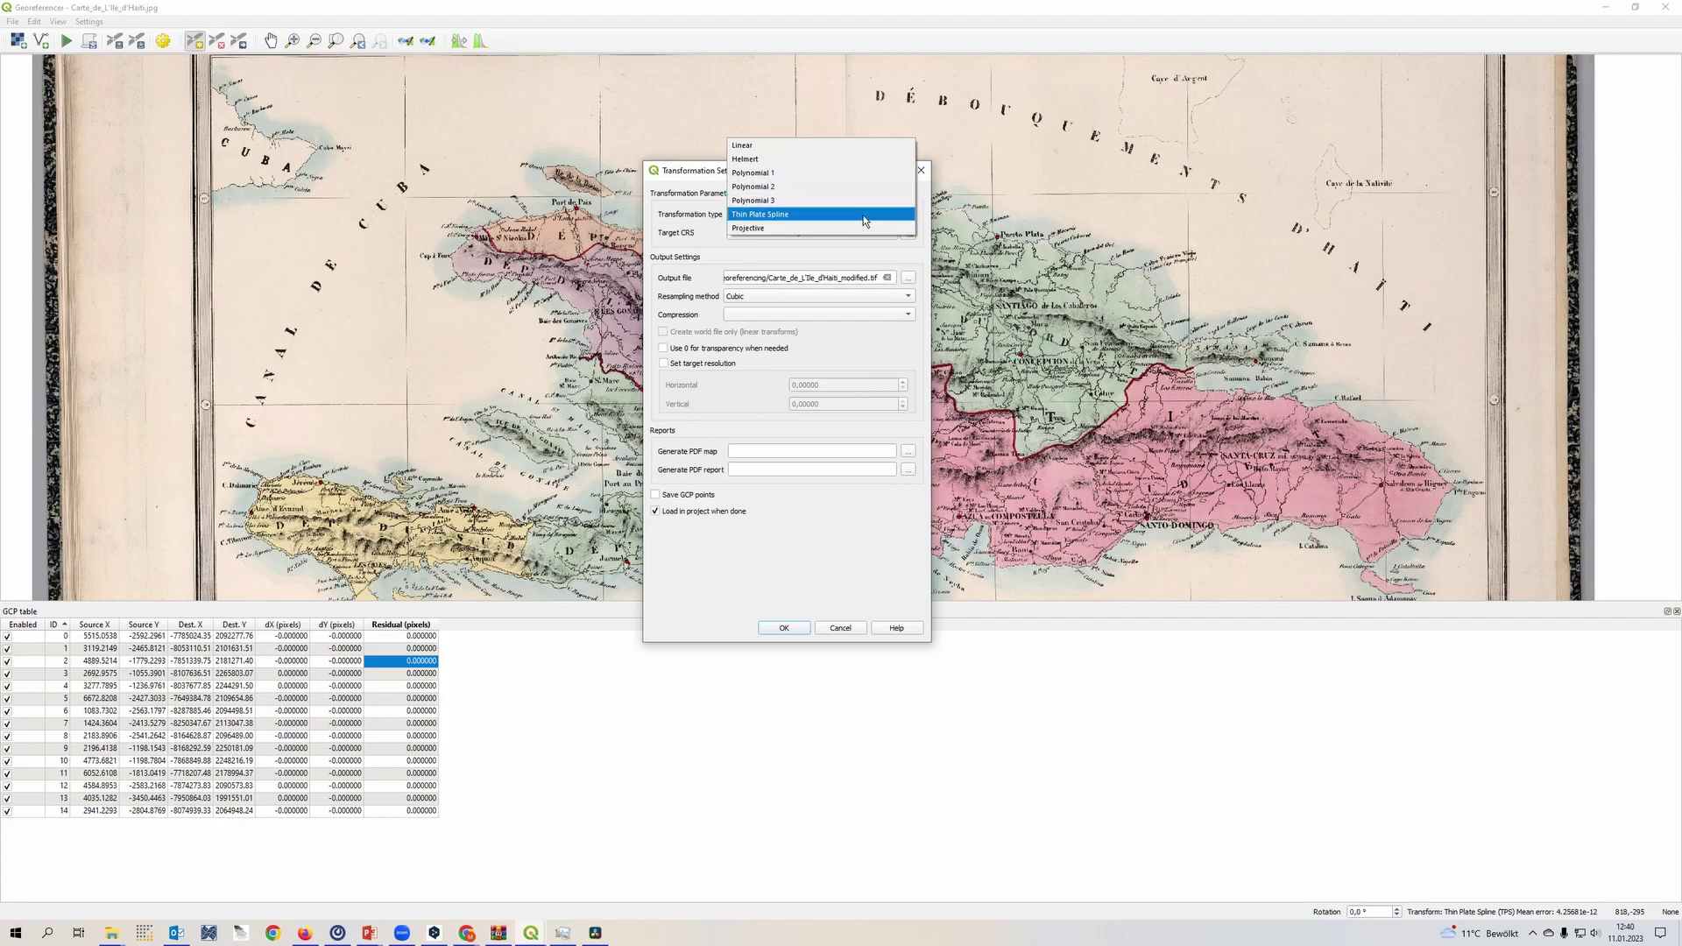
pyautogui.click(864, 217)
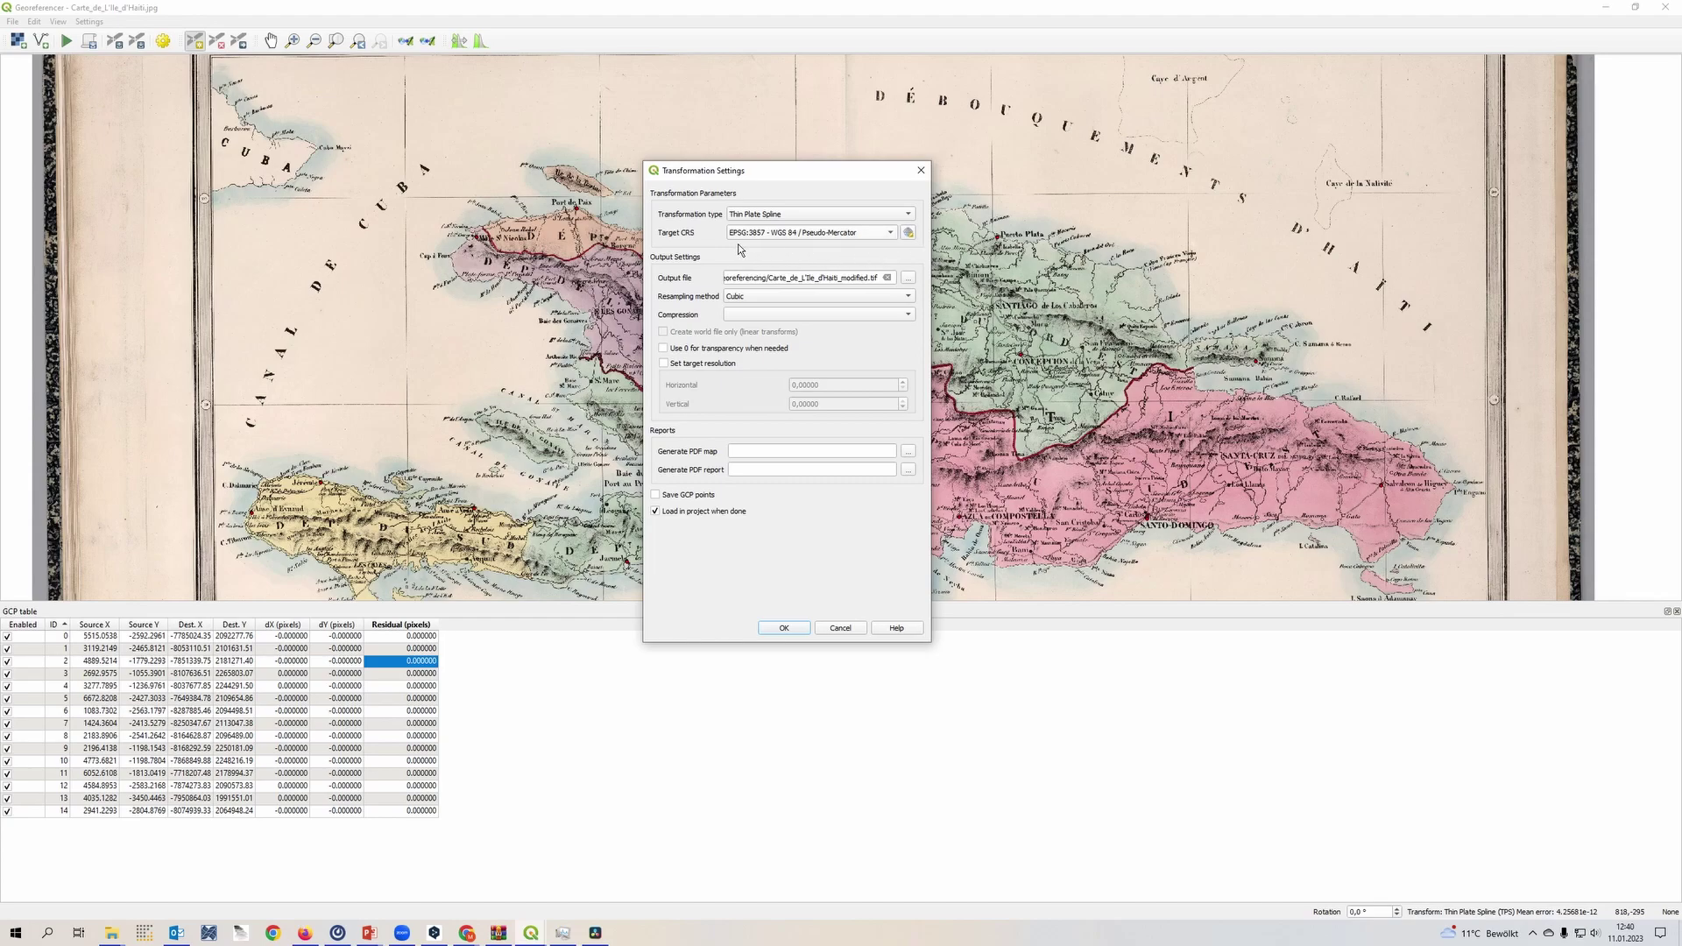
# - Search the available target coordinate reference systems for 3857 and select WGS 84 / Pseudo-Mercator
pyautogui.click(916, 236)
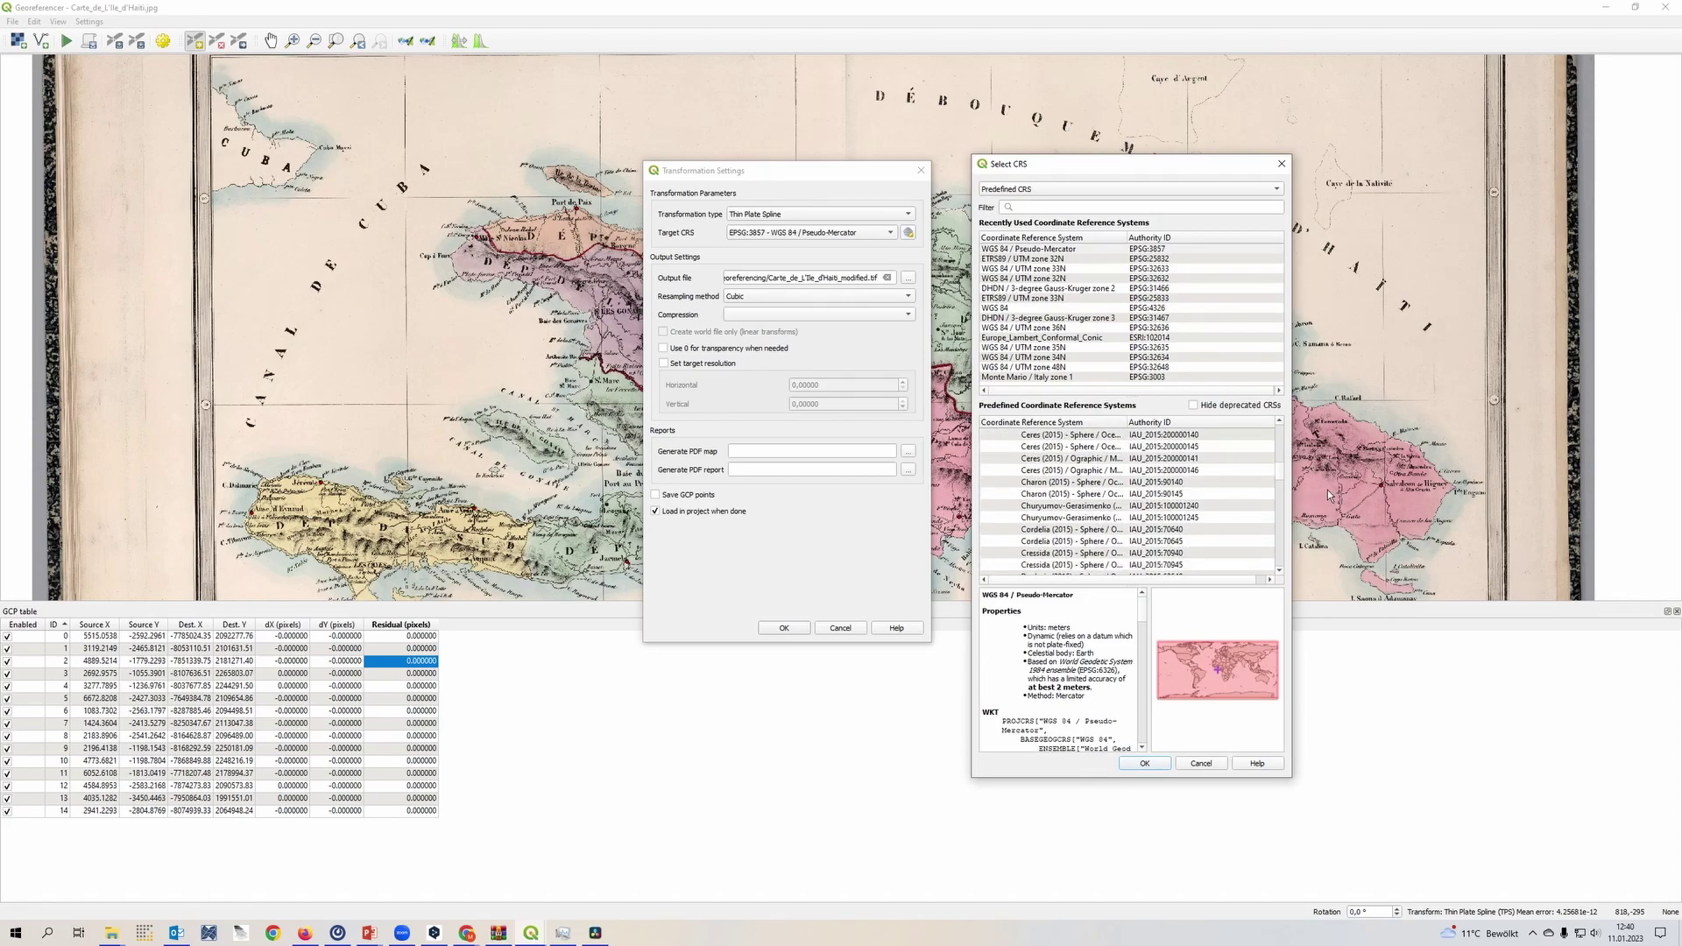
pyautogui.moveTo(1280, 474); pyautogui.dragTo(1283, 425)
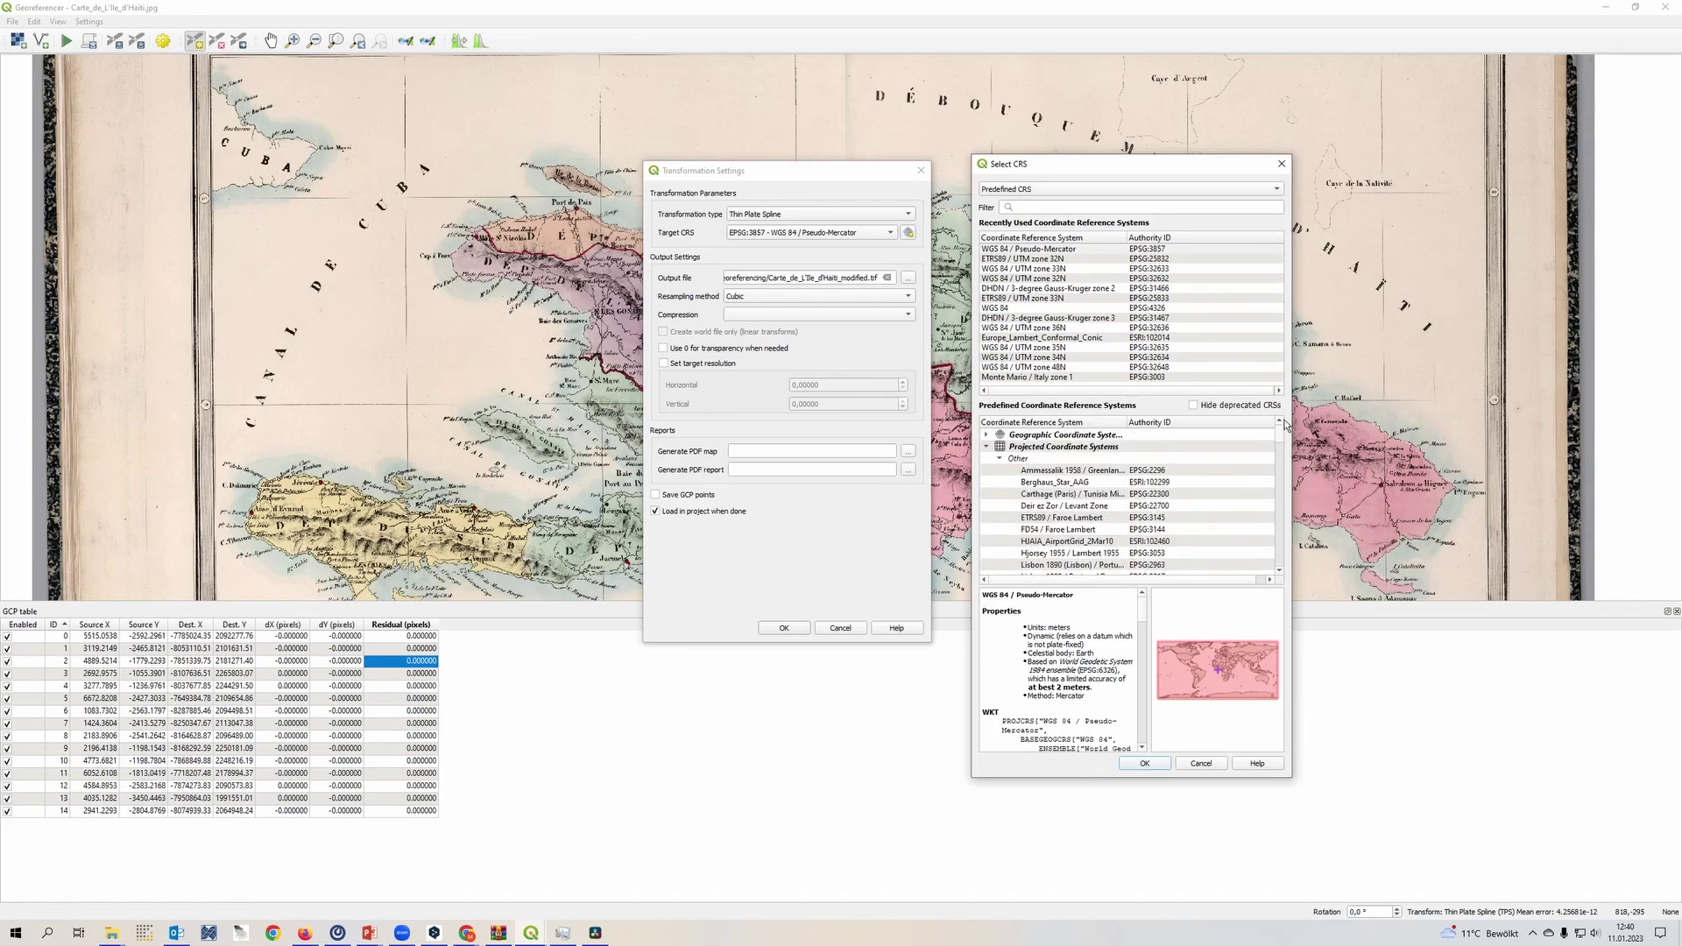
pyautogui.click(1113, 214)
pyautogui.write('3857')
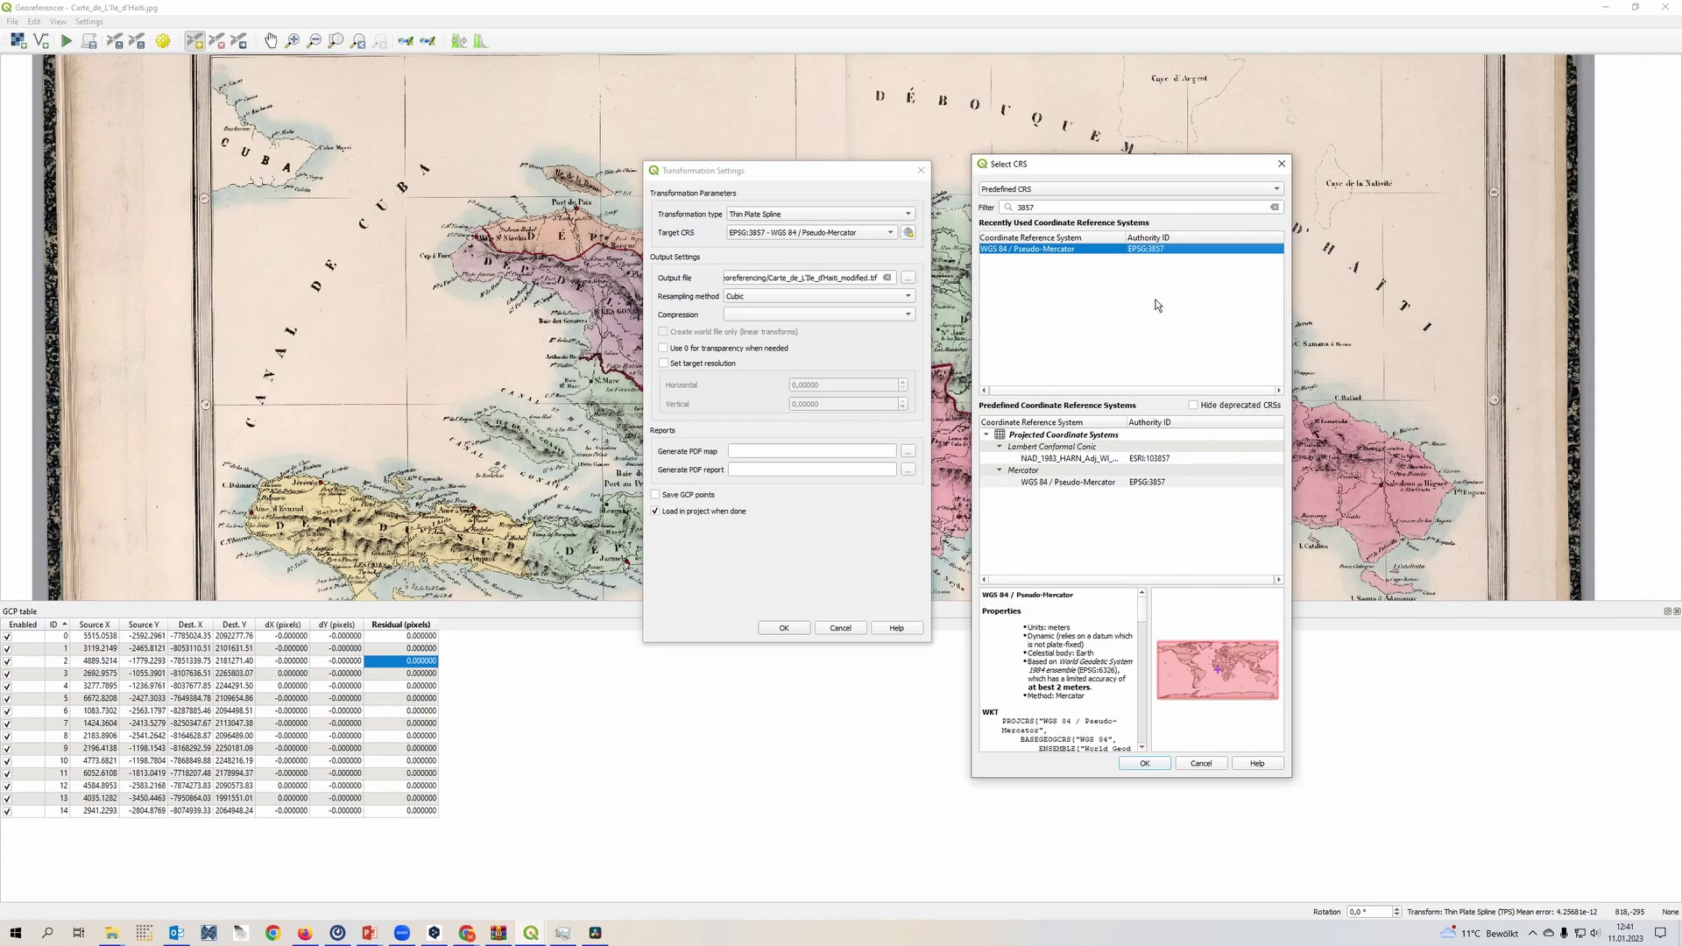
pyautogui.click(1135, 483)
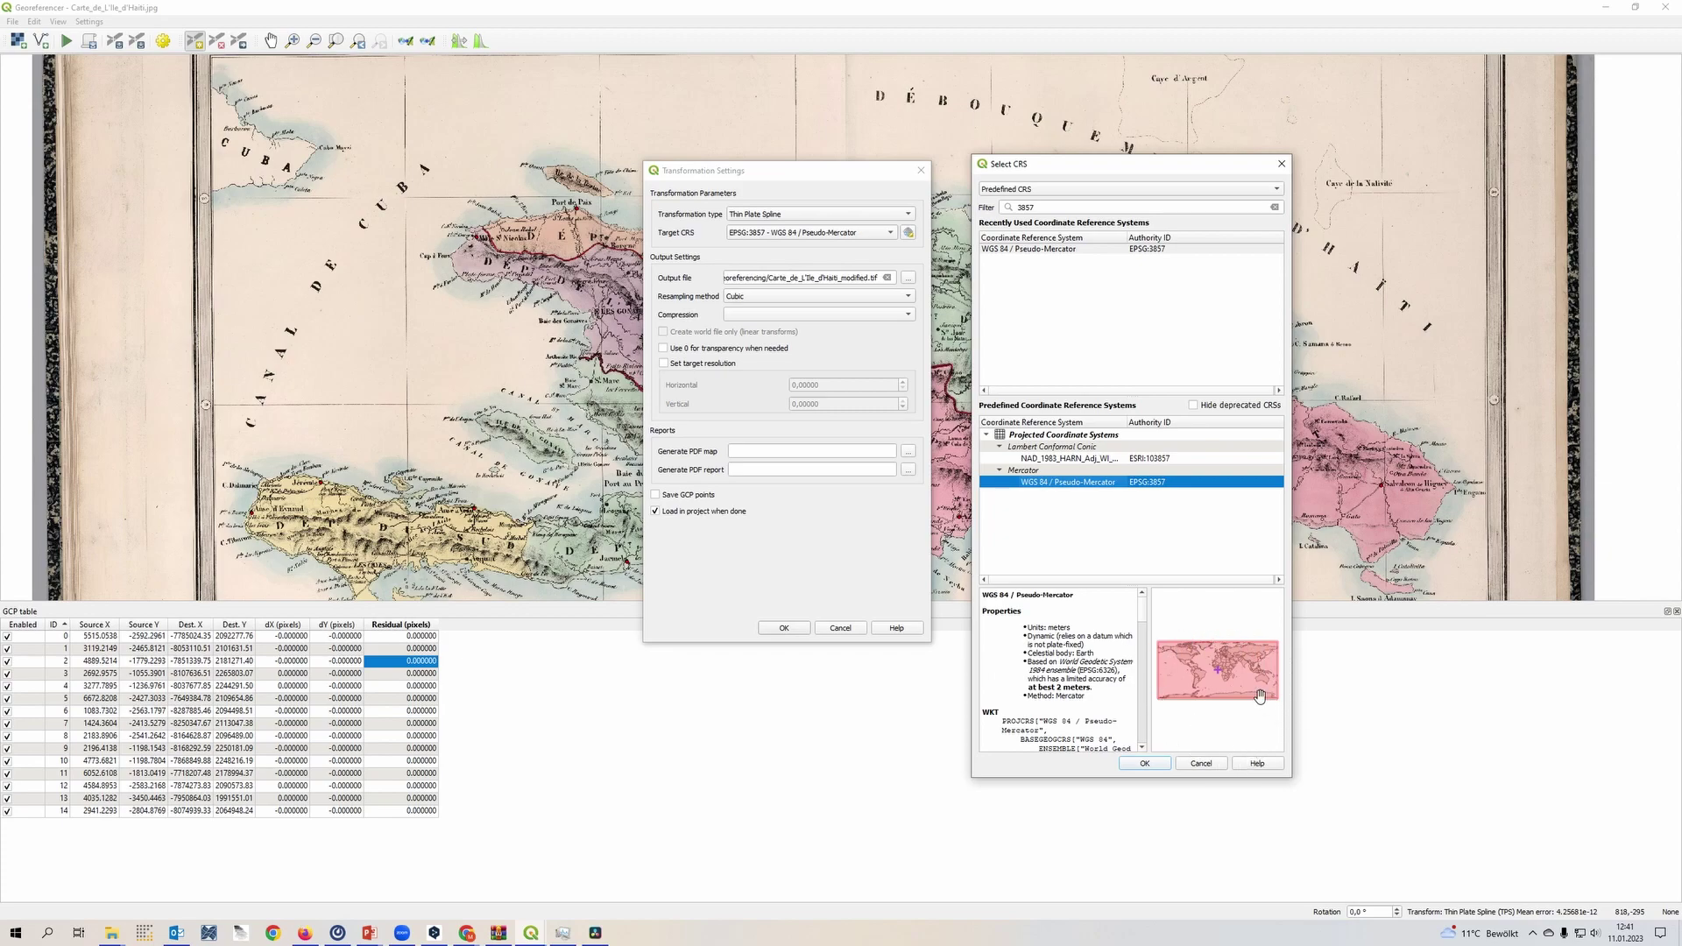
# - Inspect the coverage area of the NAD_1983_HARN_Adj_WI system for comparison, and confirm WGS 84 / Pseudo-Mercator (EPSG:3857) as the target CRS
pyautogui.click(1099, 461)
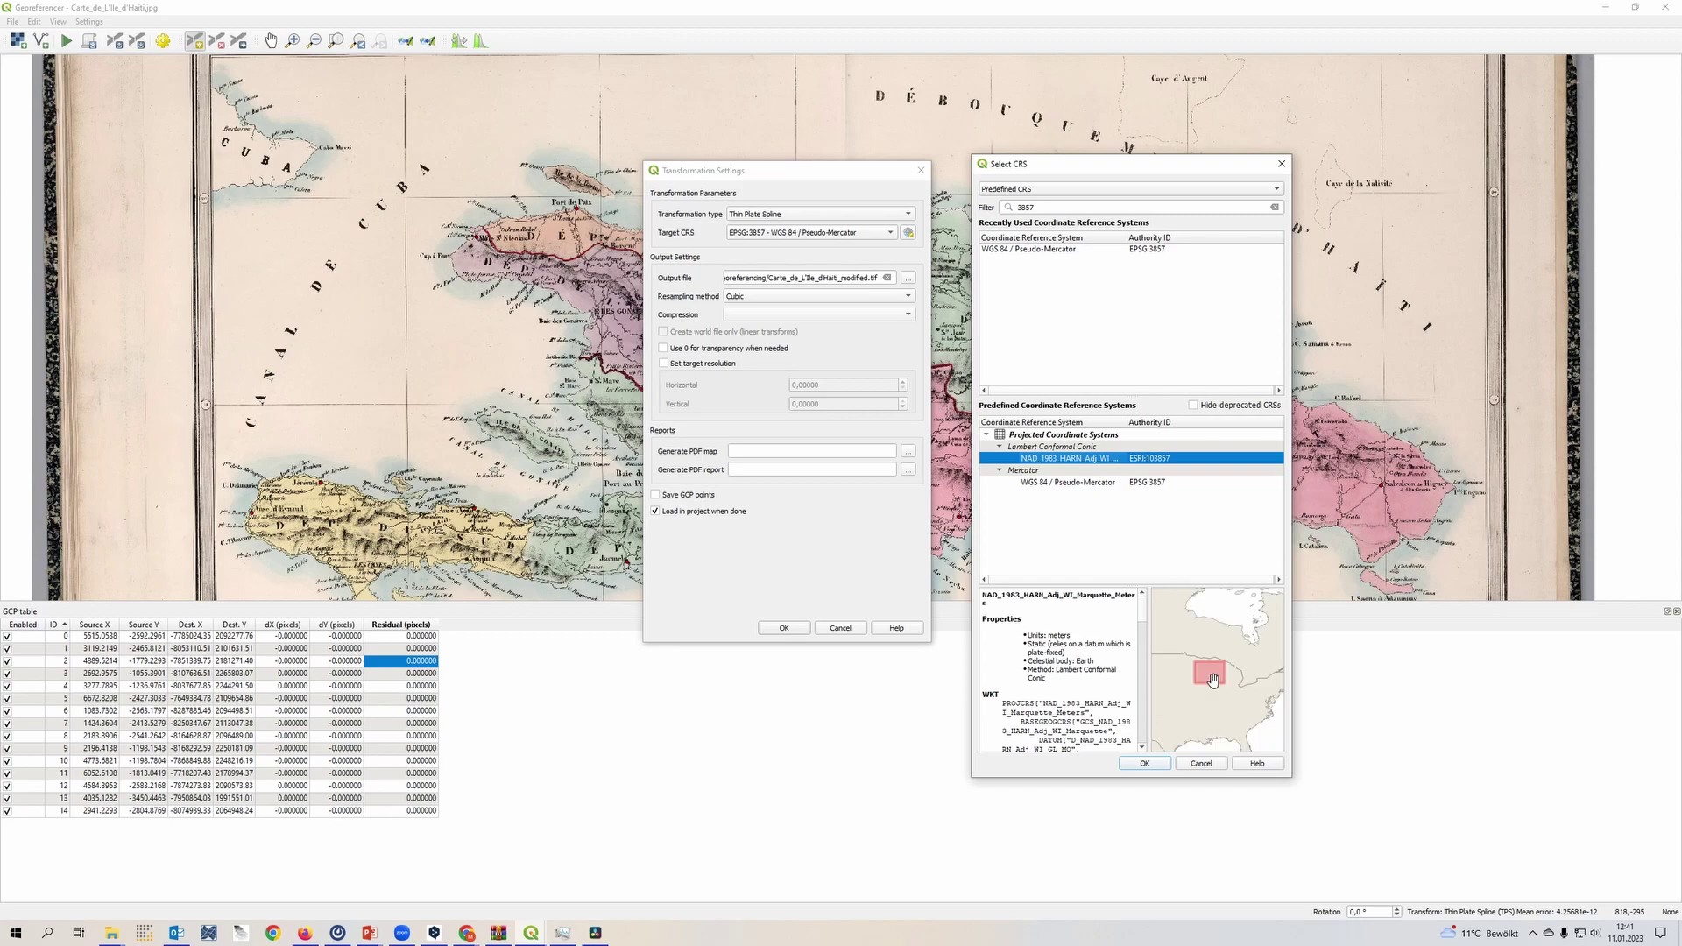
pyautogui.moveTo(1213, 679)
pyautogui.mouseDown()
pyautogui.moveTo(1292, 697)
pyautogui.moveTo(1220, 707)
pyautogui.mouseUp()
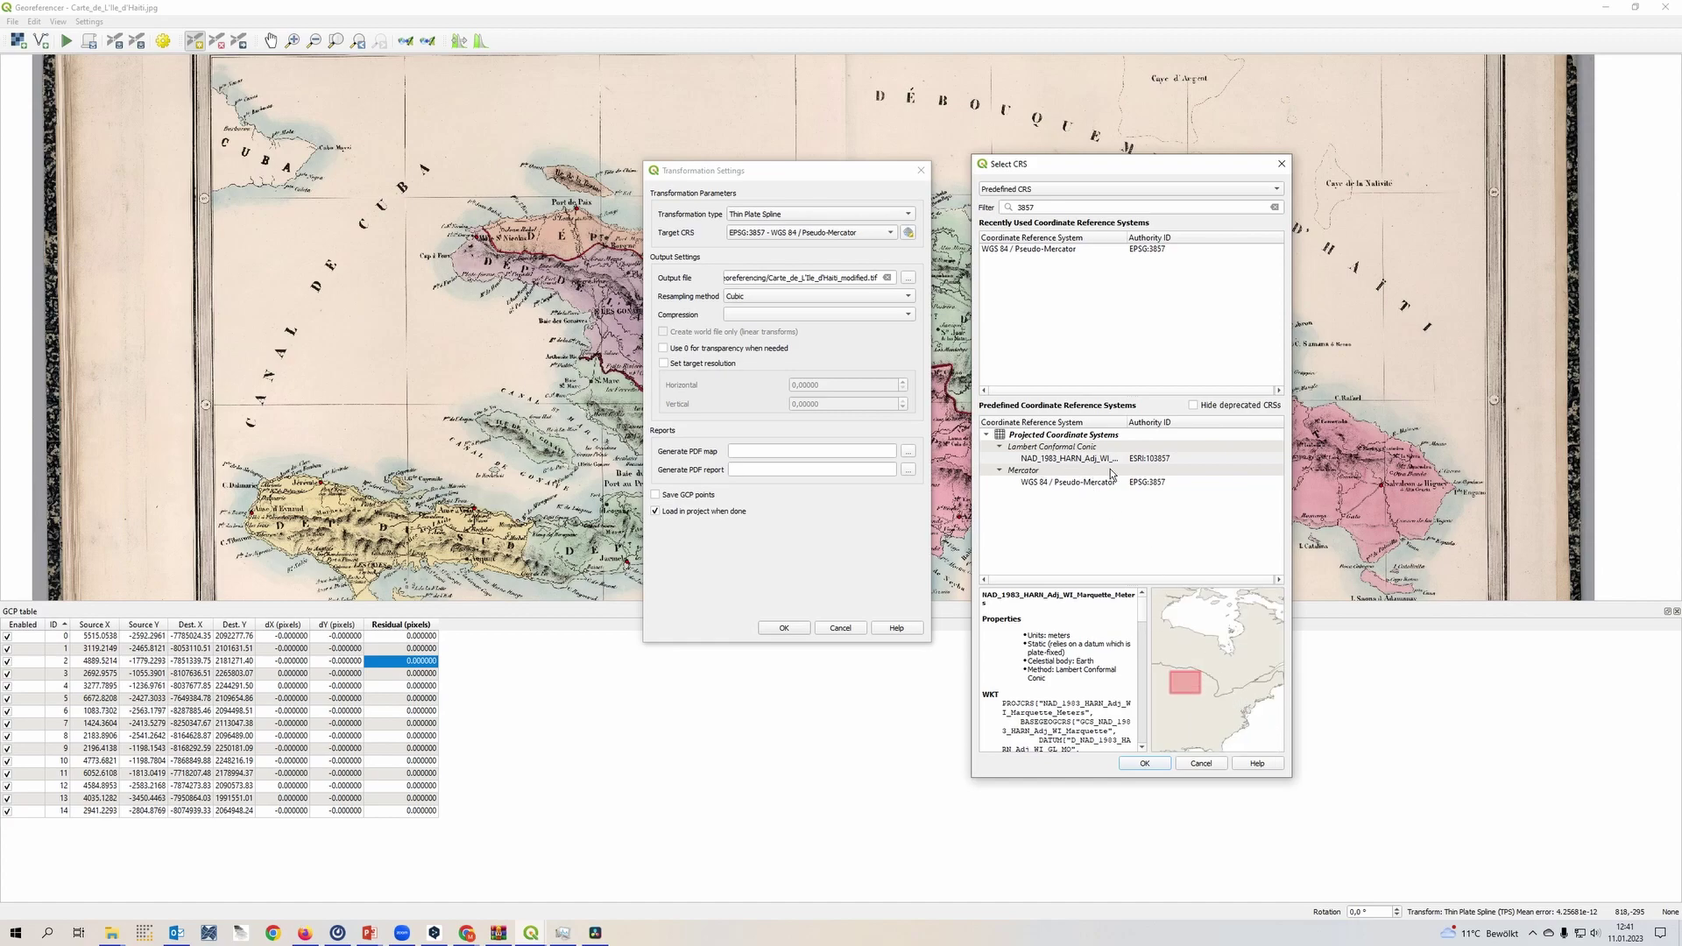
pyautogui.moveTo(1220, 708); pyautogui.dragTo(1264, 684)
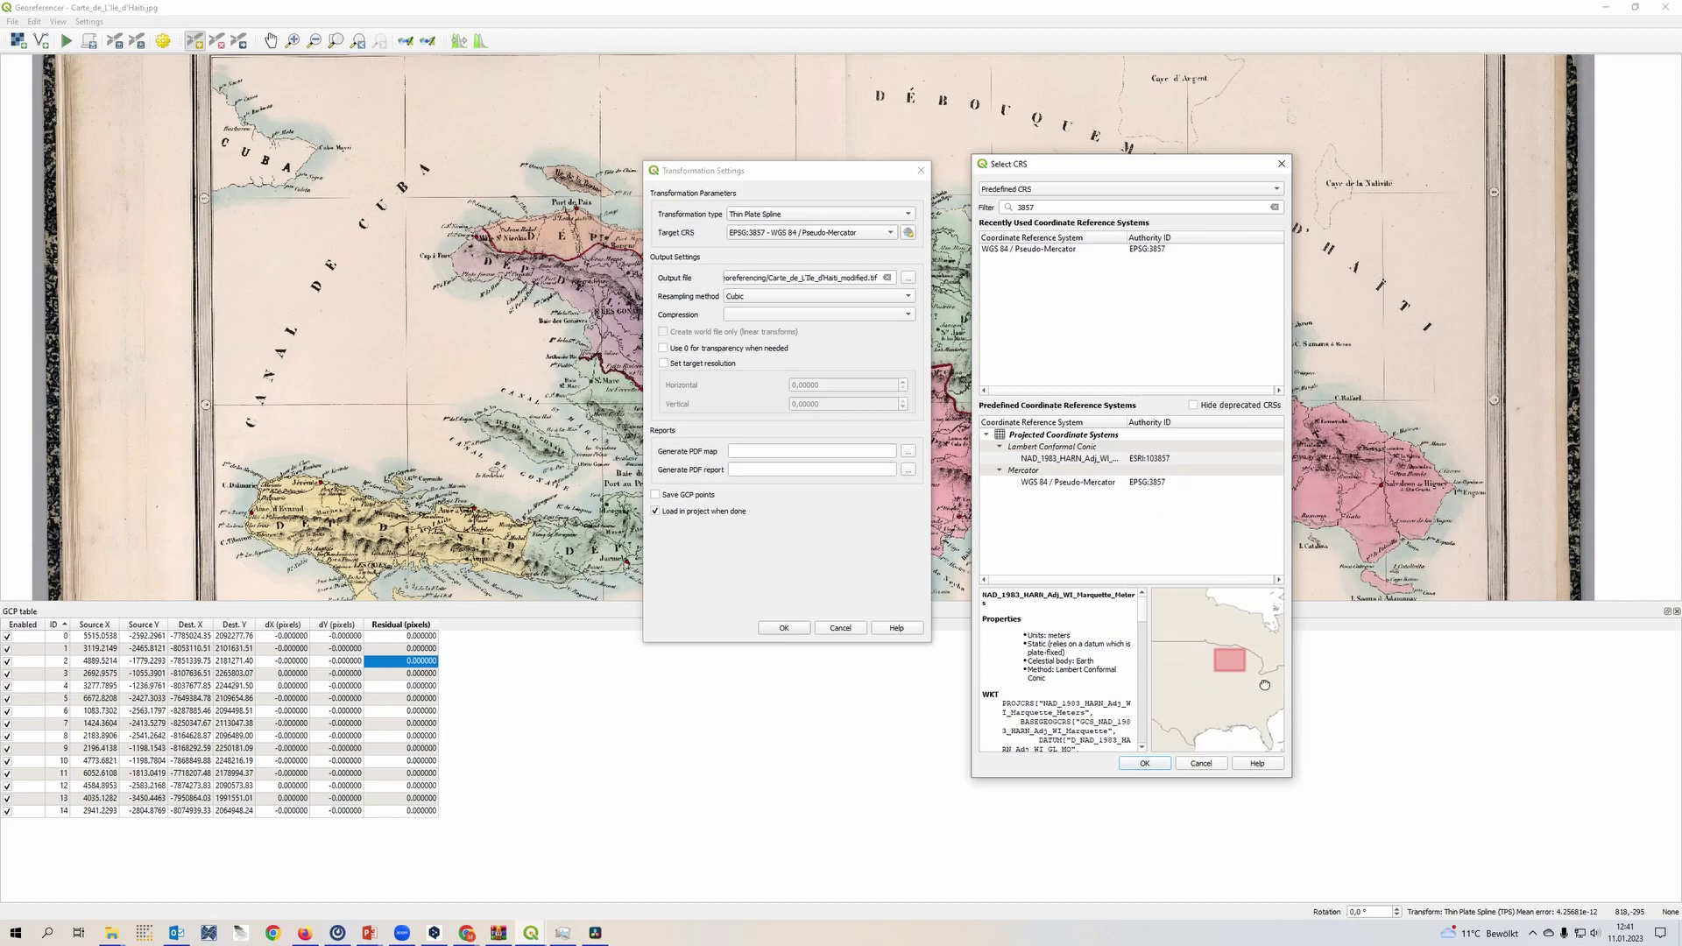
pyautogui.scroll(-3, 1248, 670)
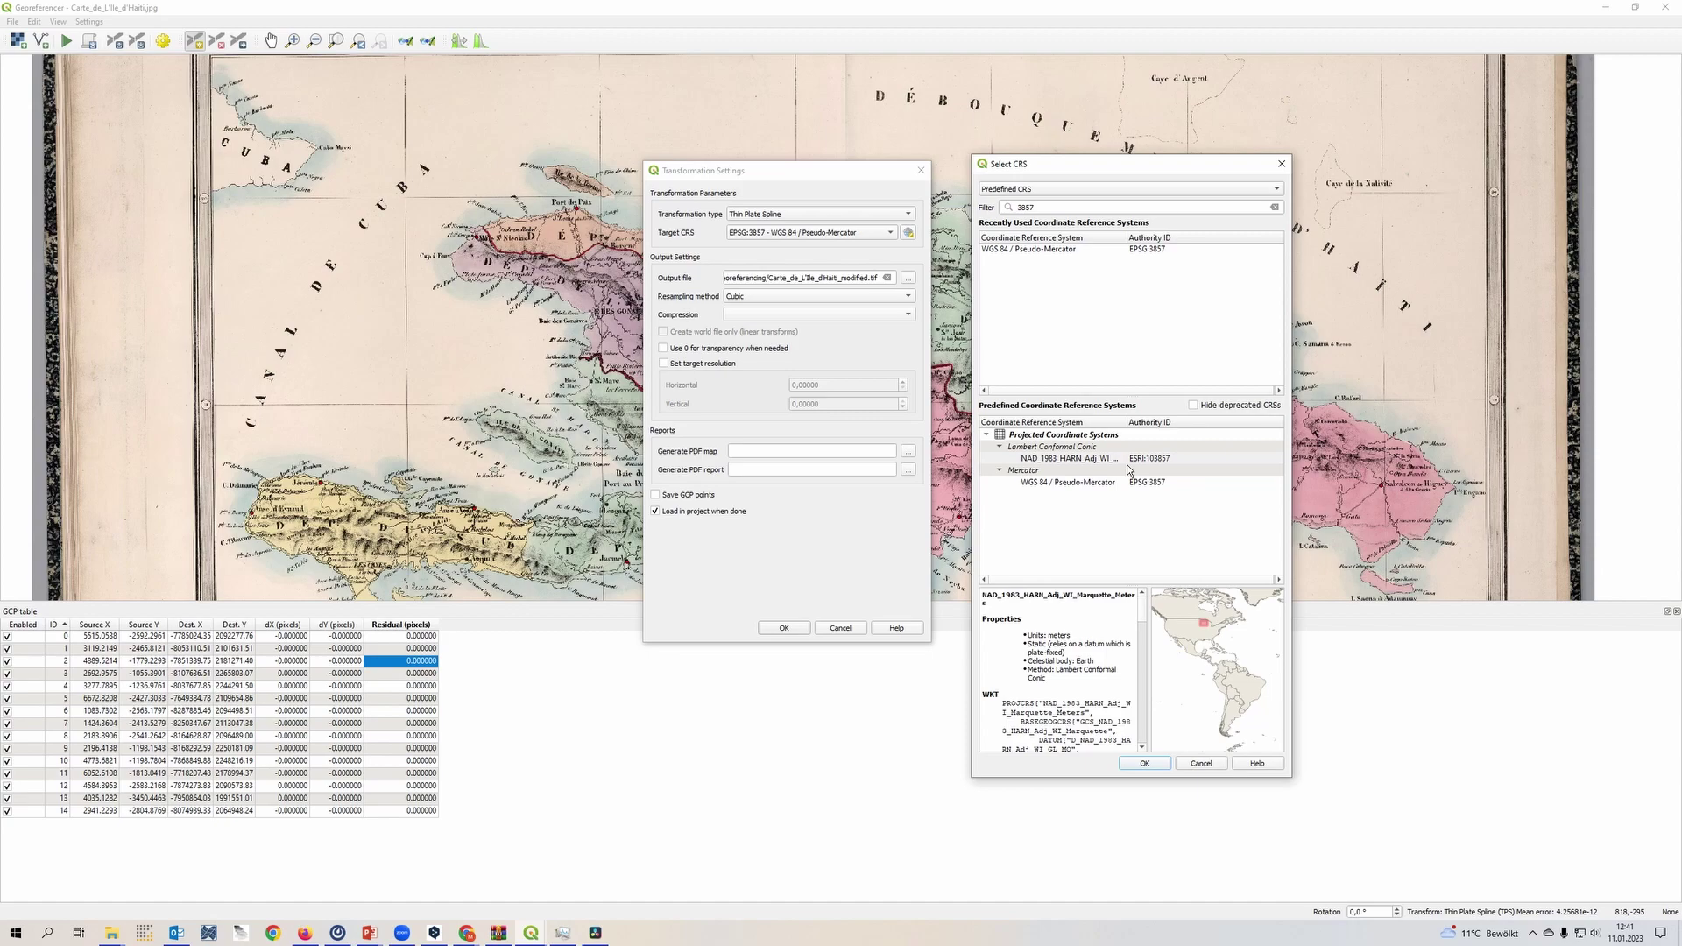
pyautogui.click(1105, 483)
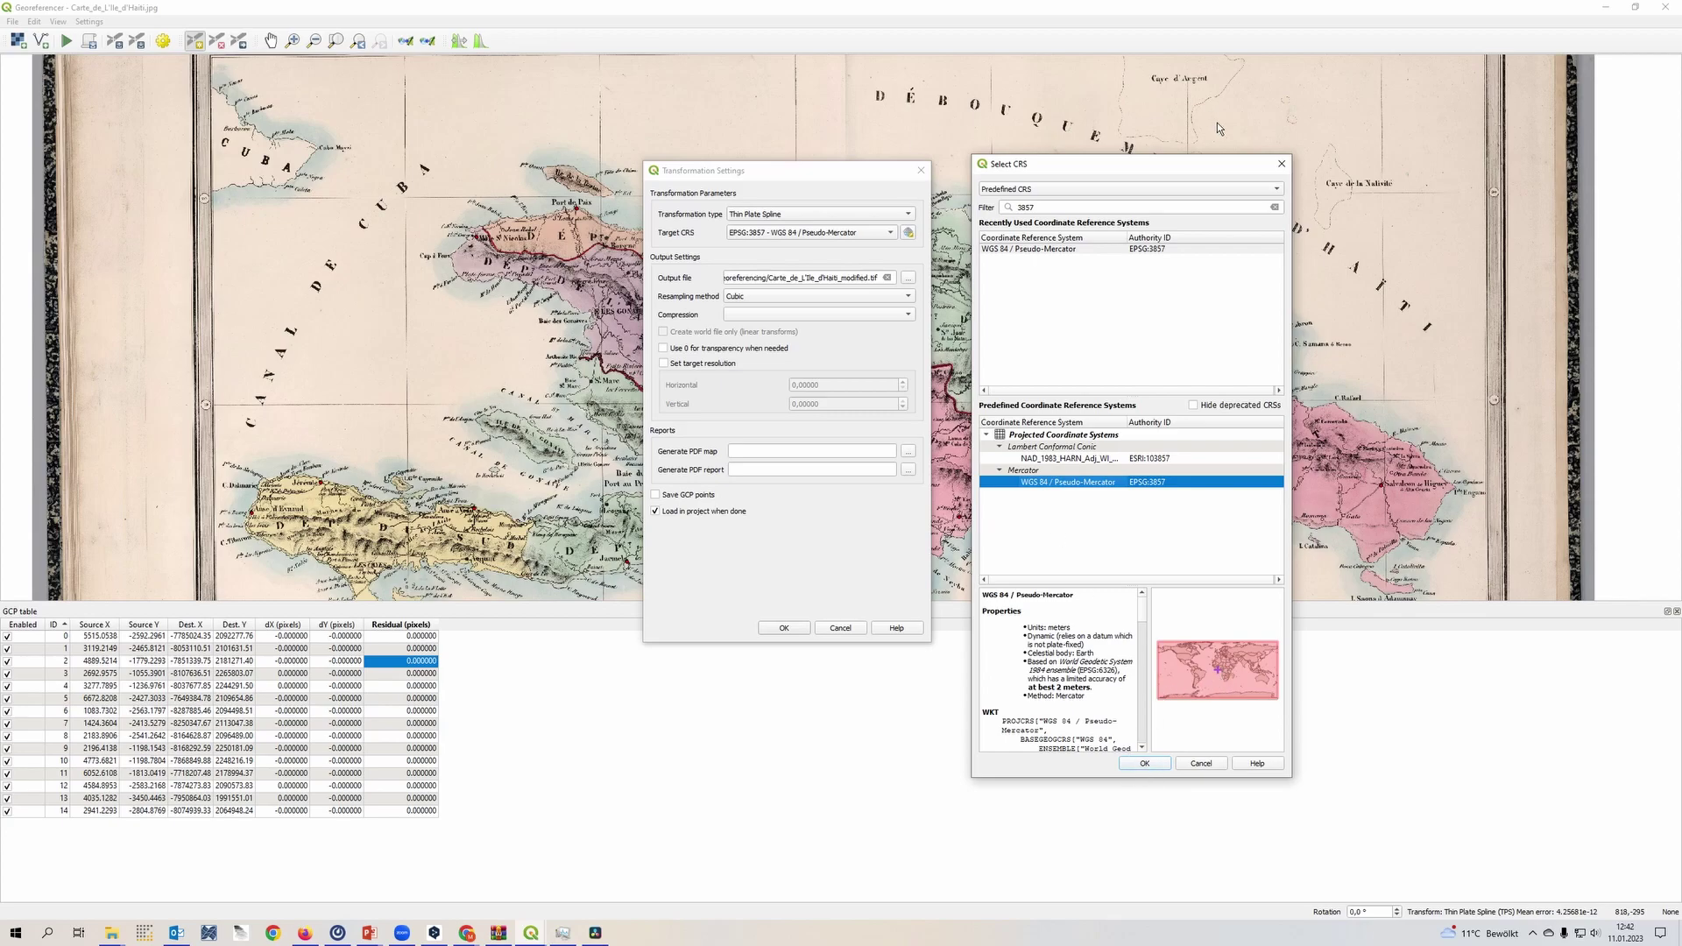
pyautogui.click(1157, 770)
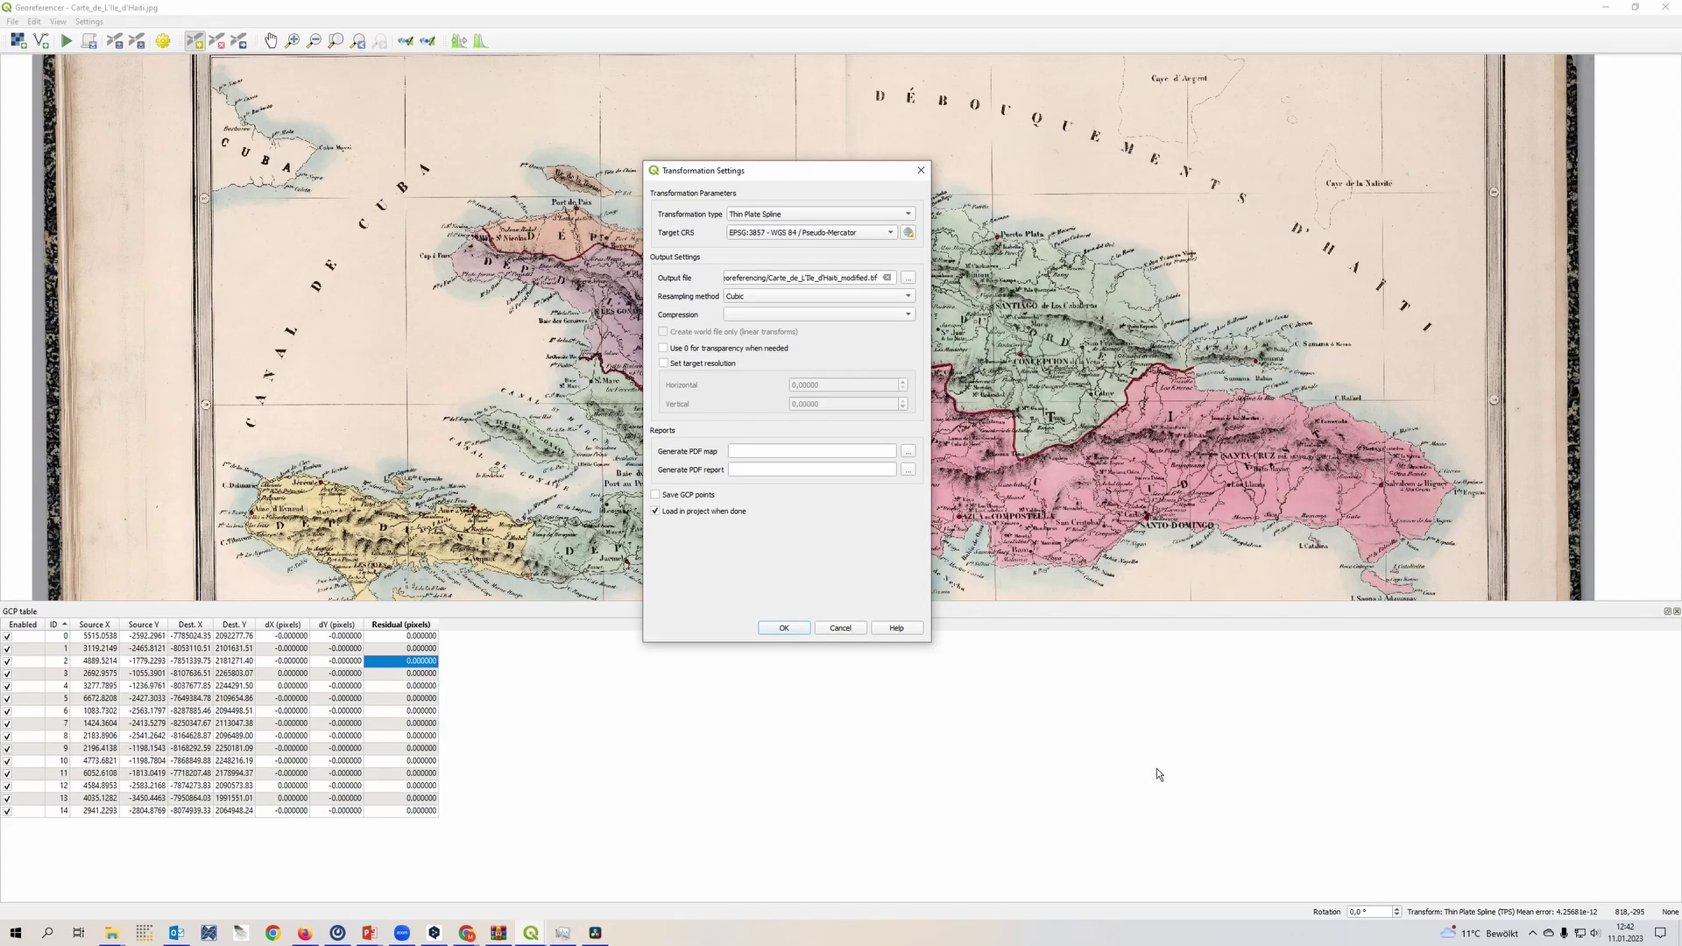
# - Choose Cubic as the resampling method and review the compression options without selecting one
pyautogui.click(797, 297)
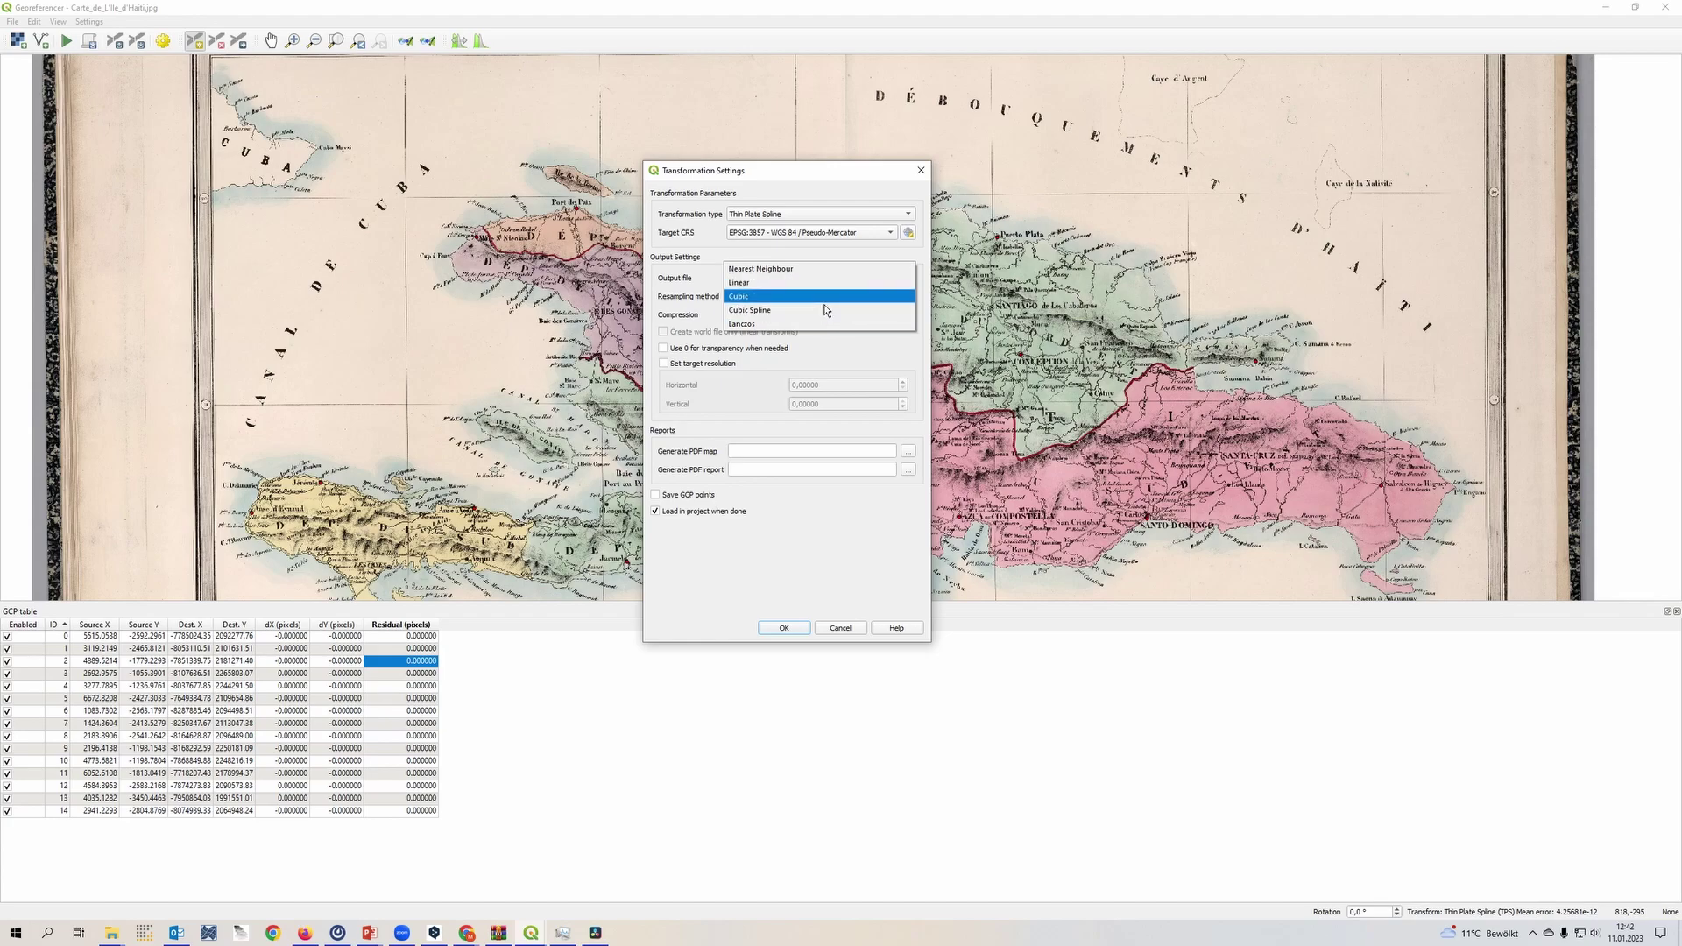
pyautogui.click(825, 302)
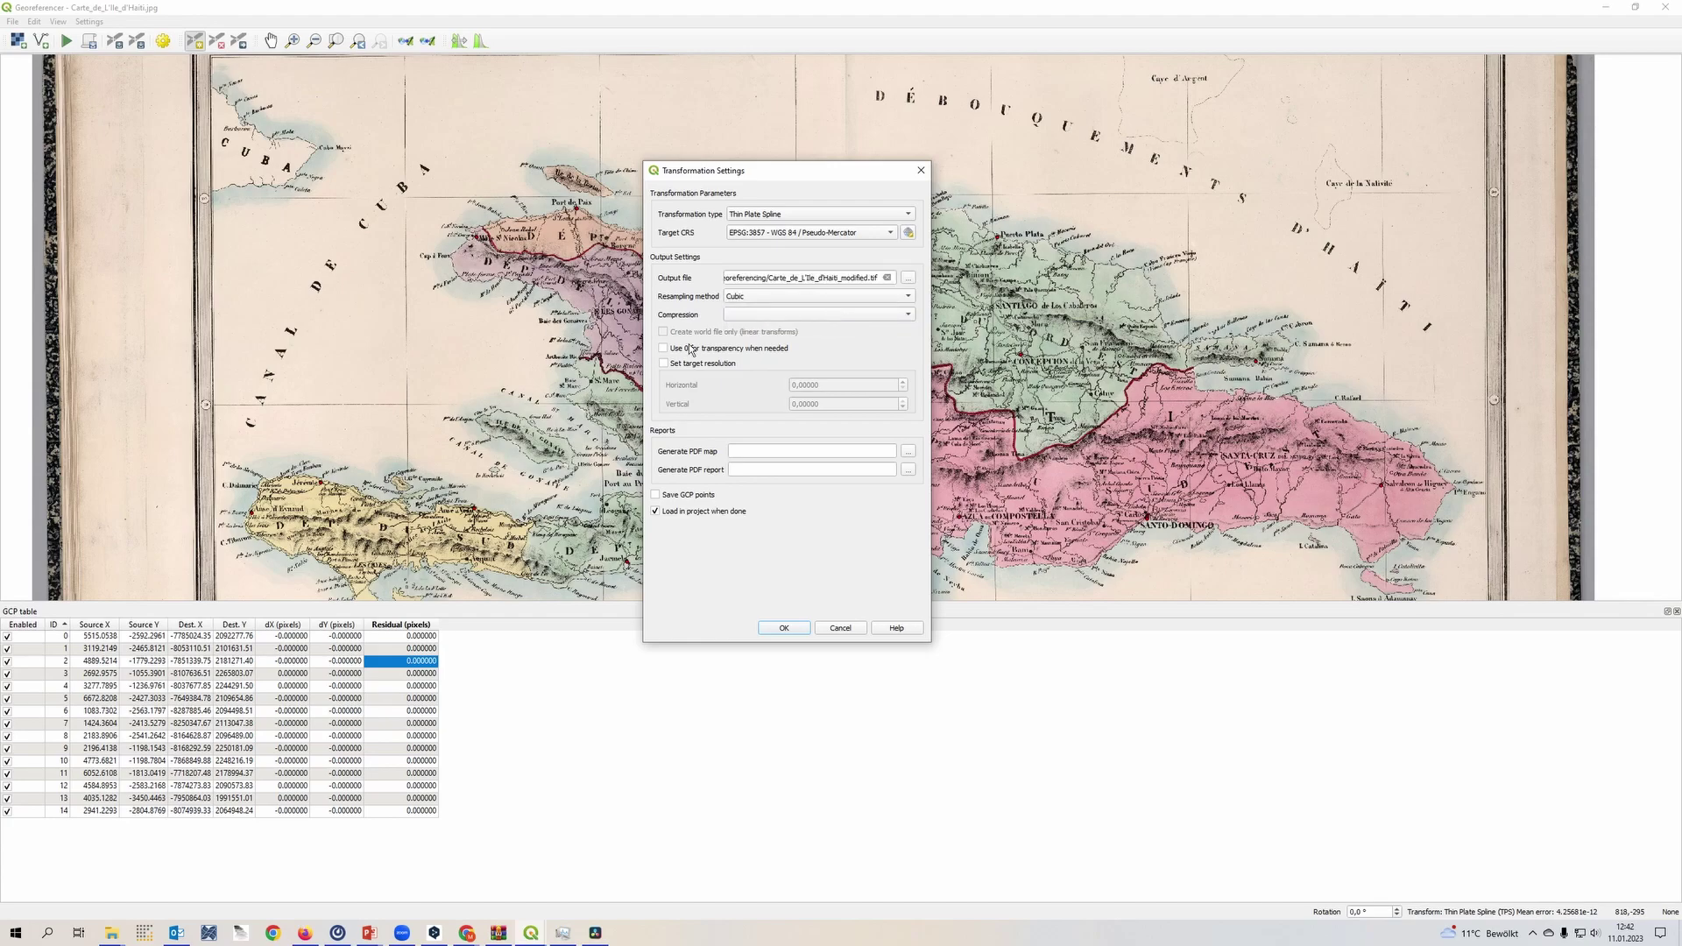
pyautogui.click(824, 313)
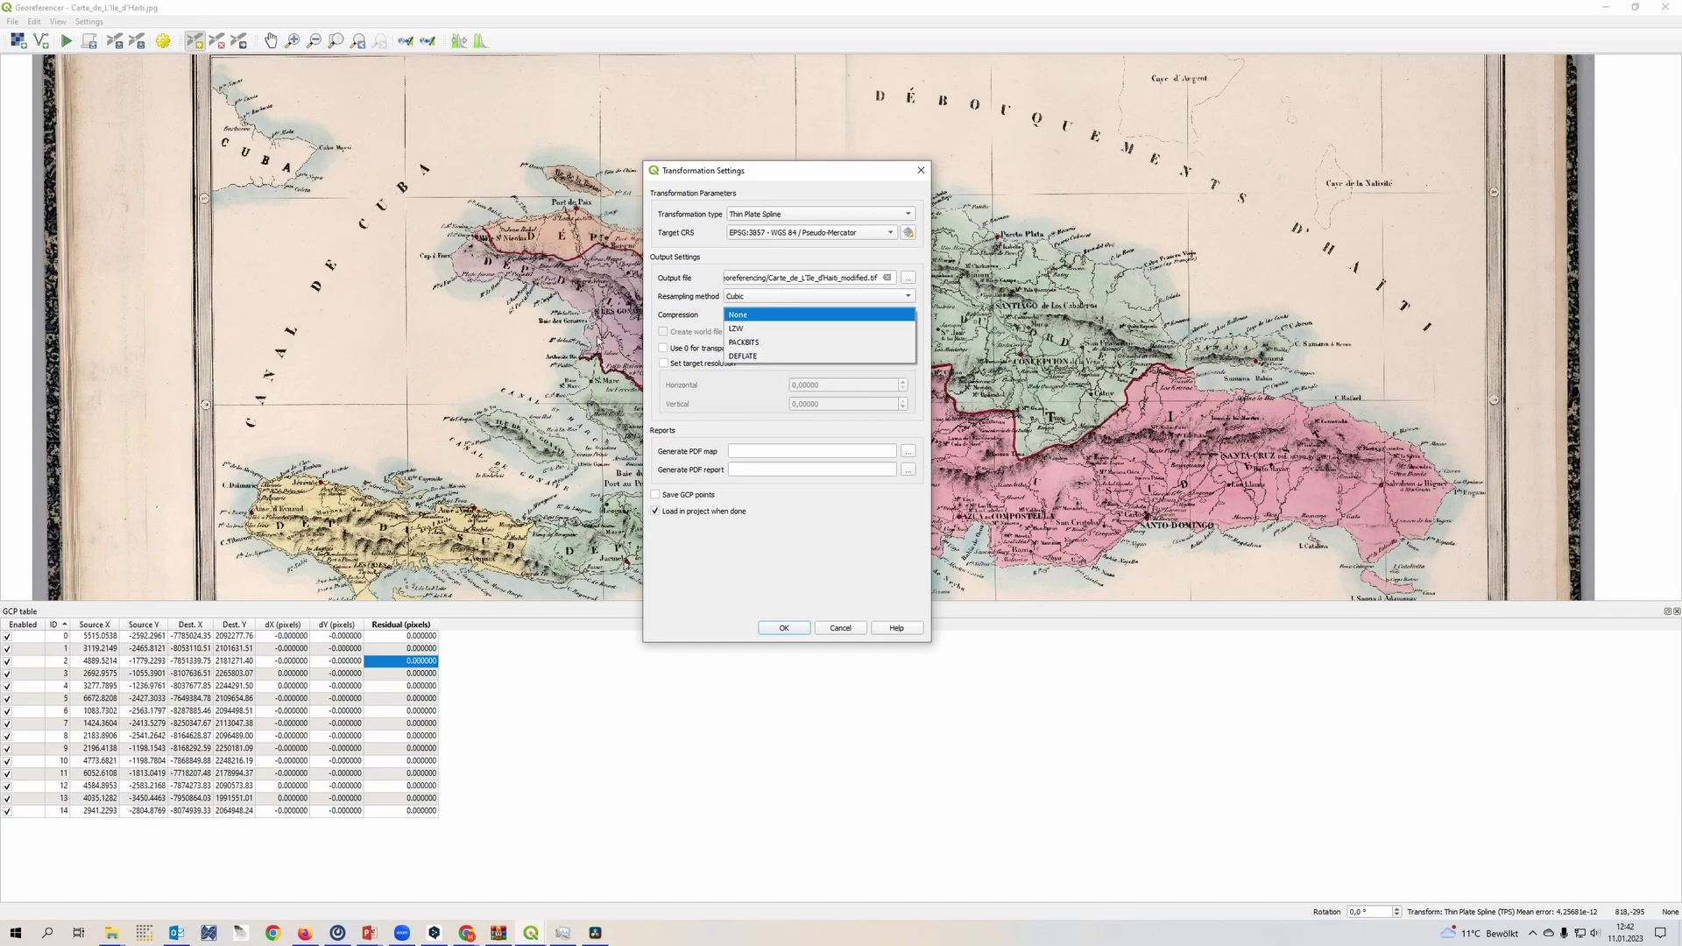
pyautogui.click(692, 320)
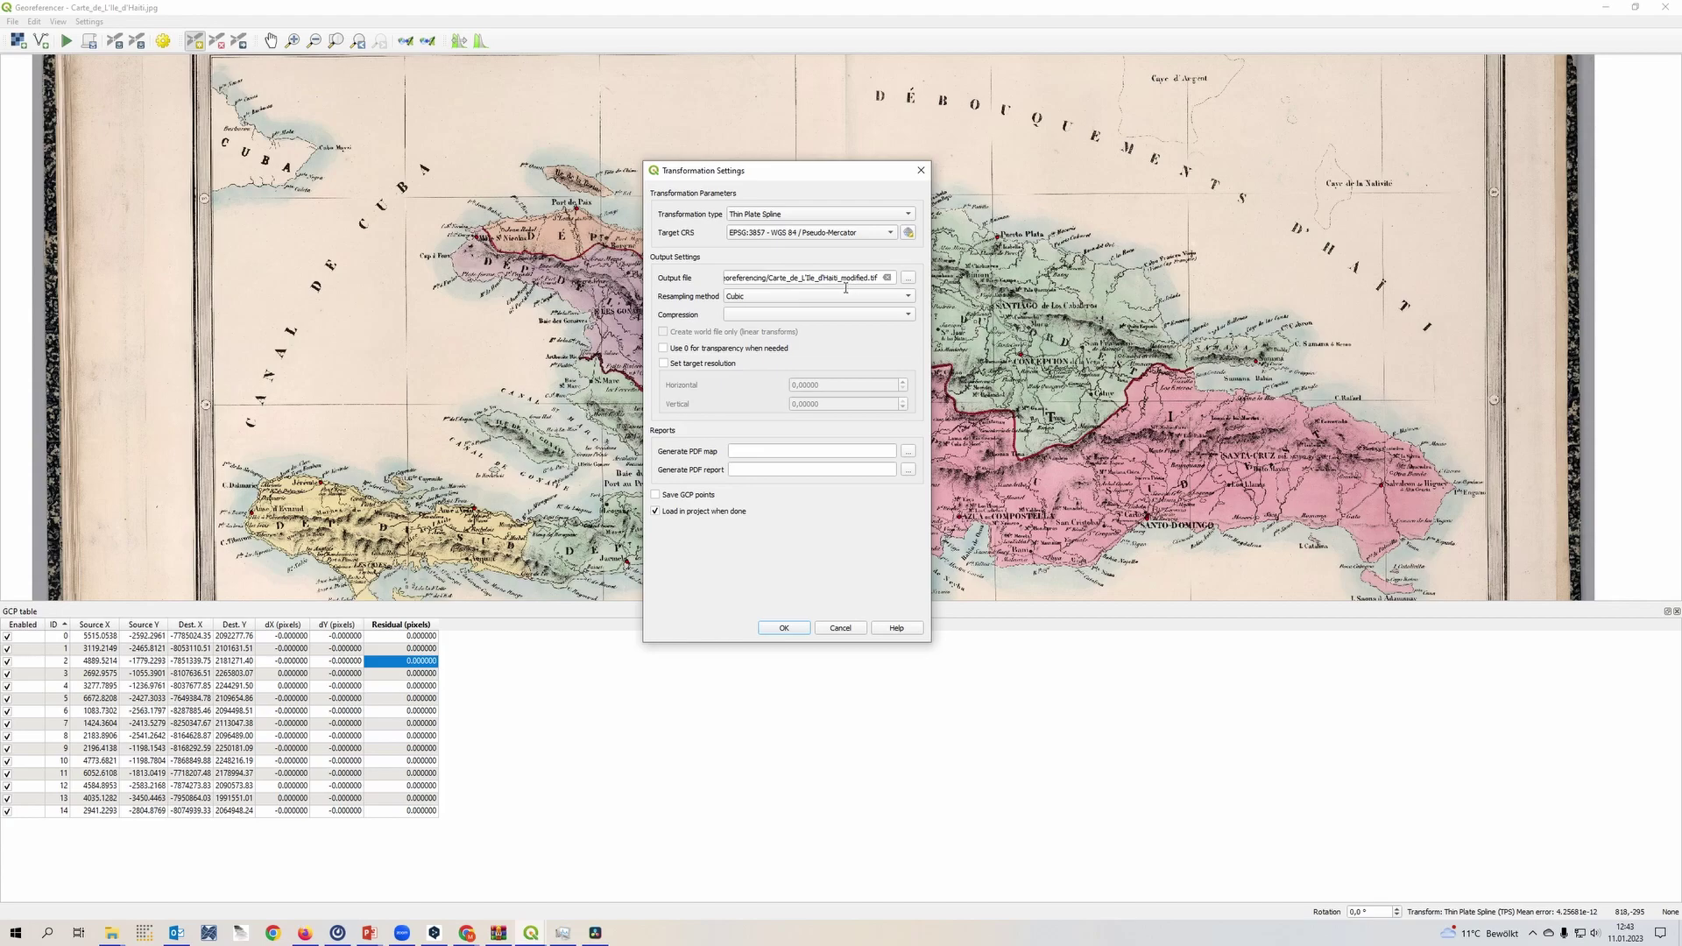
# - Accept the settings with output file Carte_de_L'Ile_d'Haiti_modified.tif, run the georeferencing, and move the Georeferencer aside to expose the main QGIS canvas
pyautogui.moveTo(842, 281); pyautogui.dragTo(938, 292)
pyautogui.click(855, 282)
pyautogui.click(788, 630)
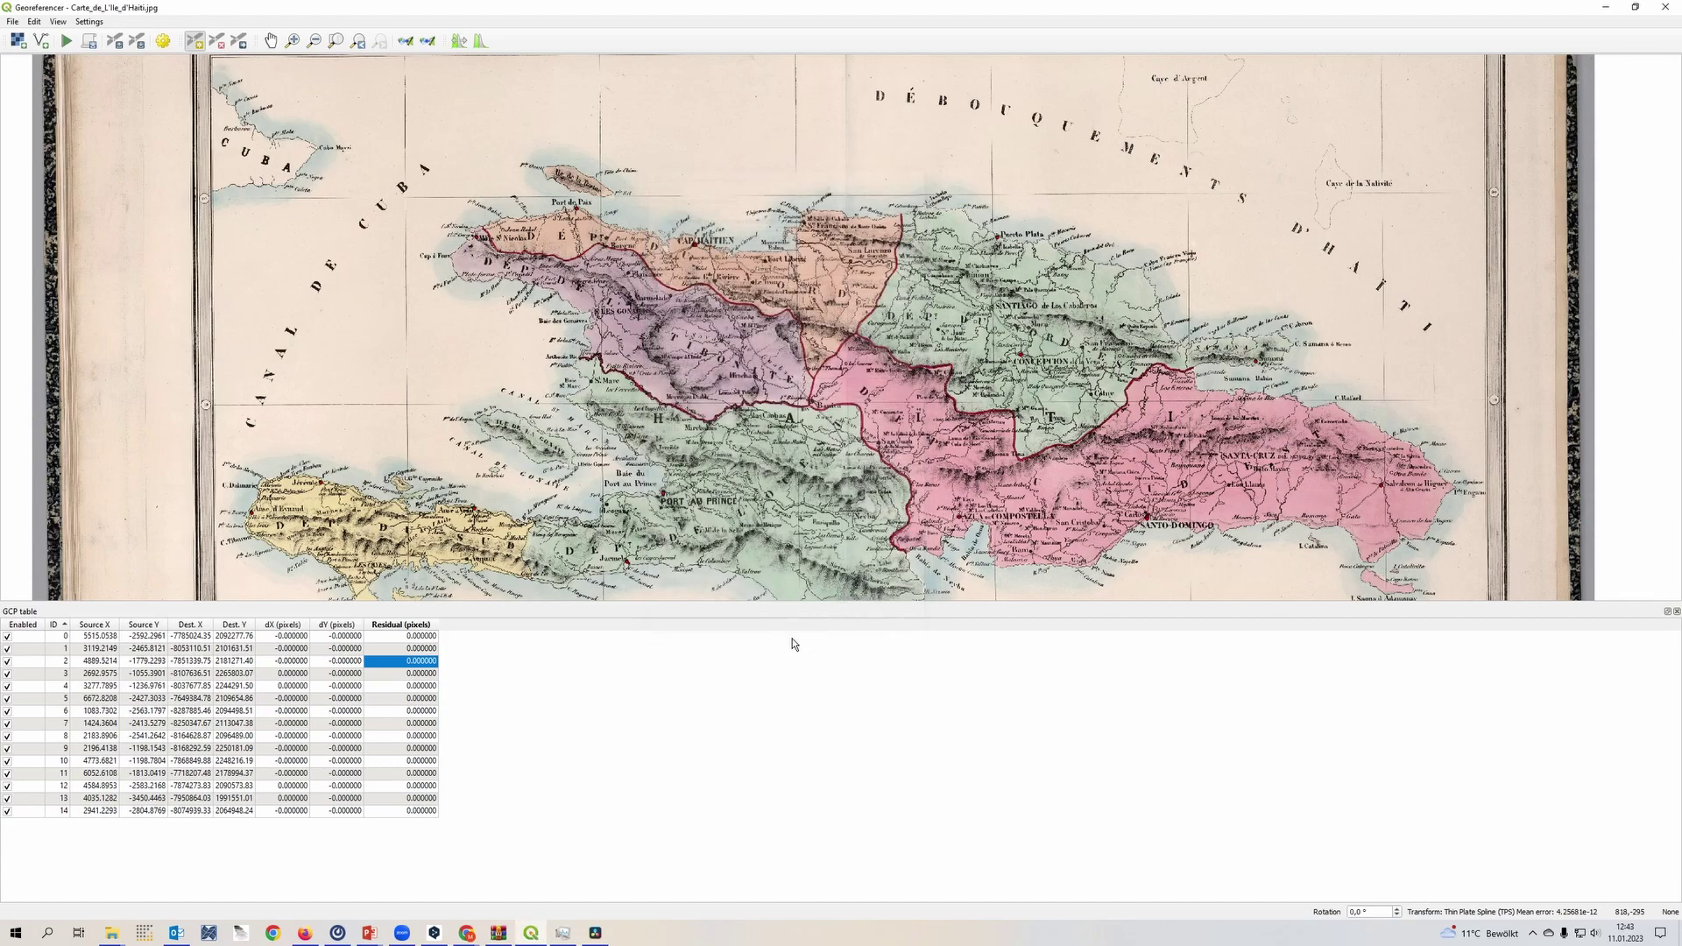
pyautogui.click(67, 41)
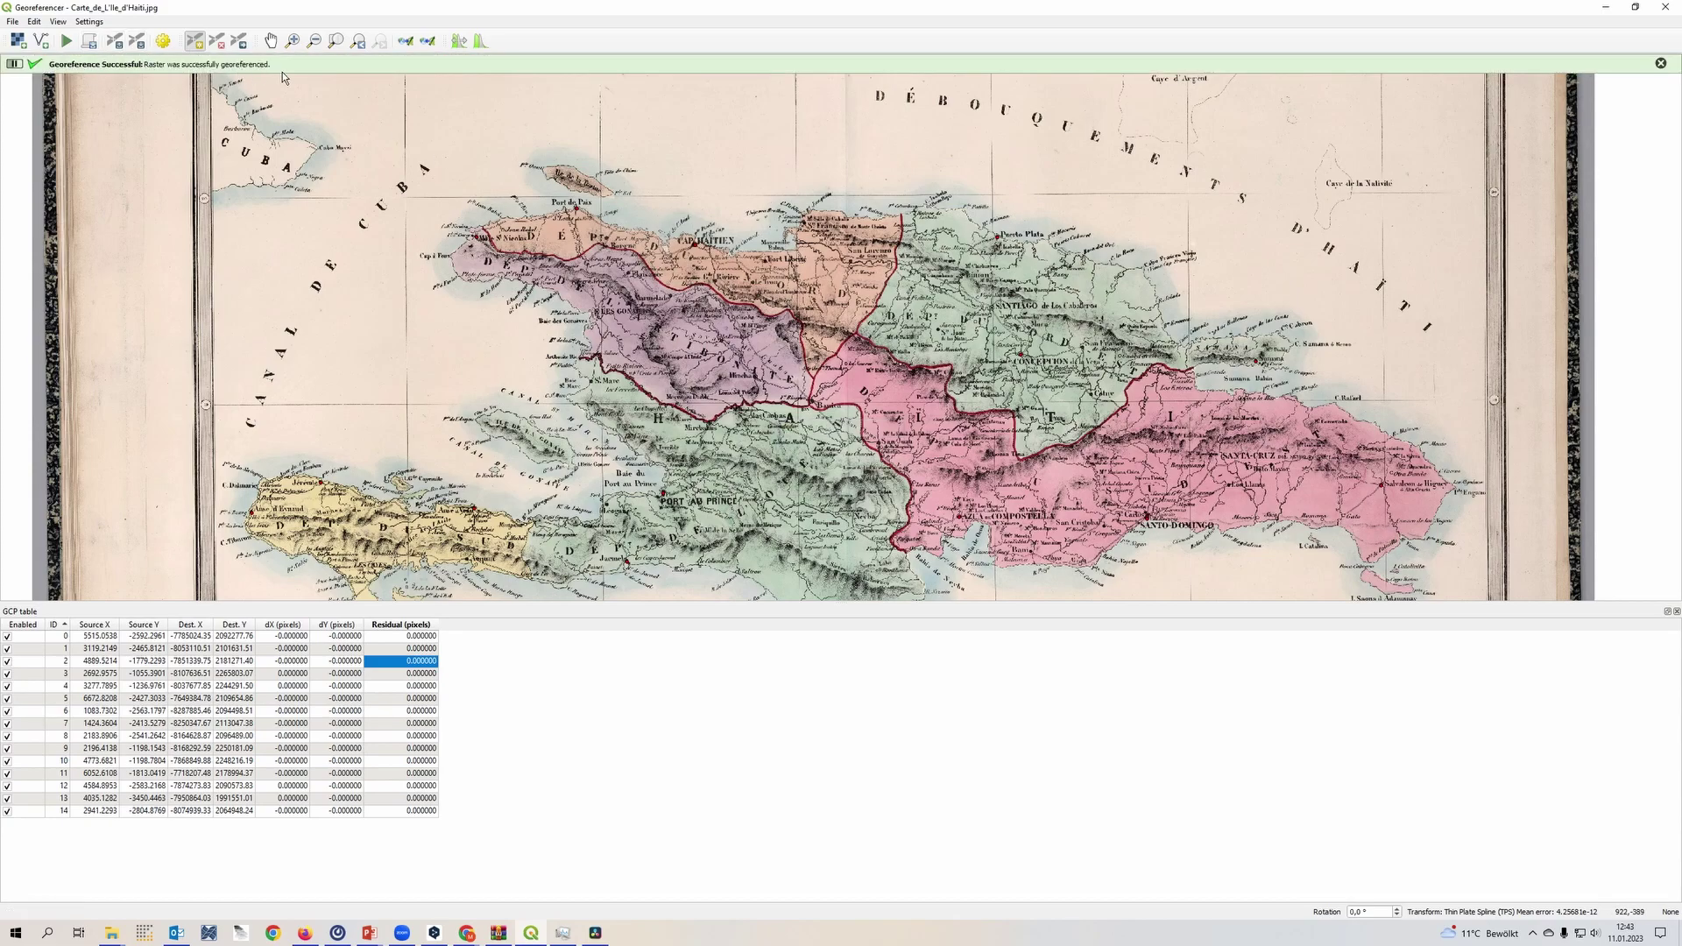
pyautogui.moveTo(289, 11); pyautogui.dragTo(1680, 219)
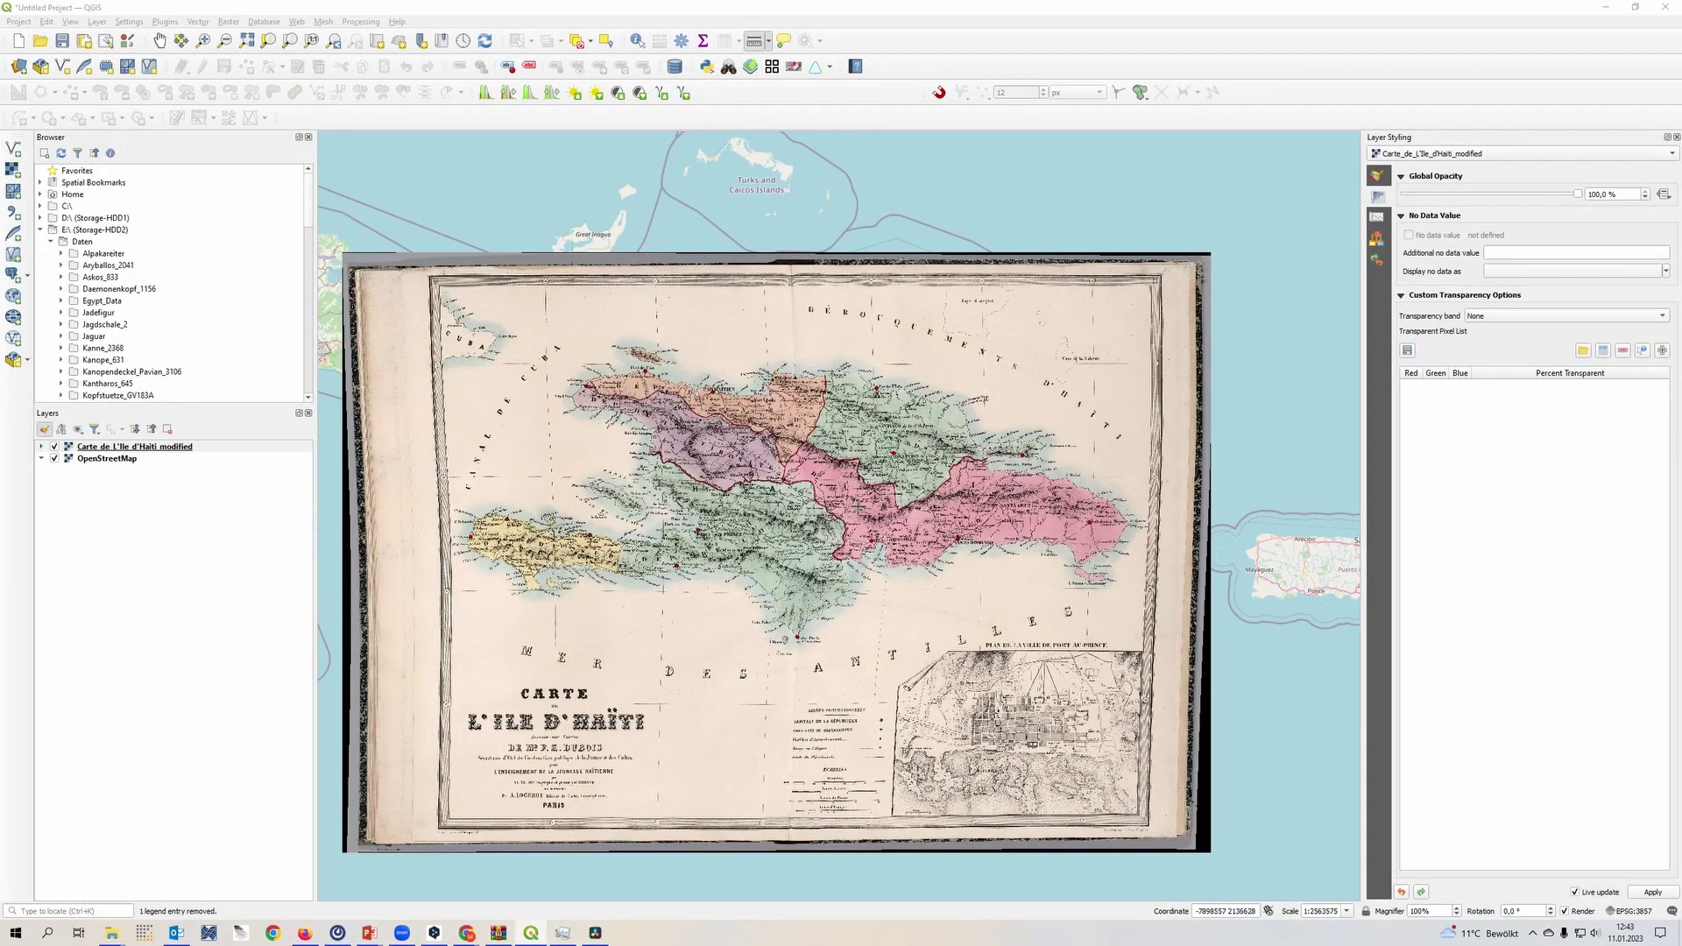
# - Lower the global opacity of the georeferenced Haiti map layer to 45.1 % so that OpenStreetMap shows through
pyautogui.scroll(-3, 859, 506)
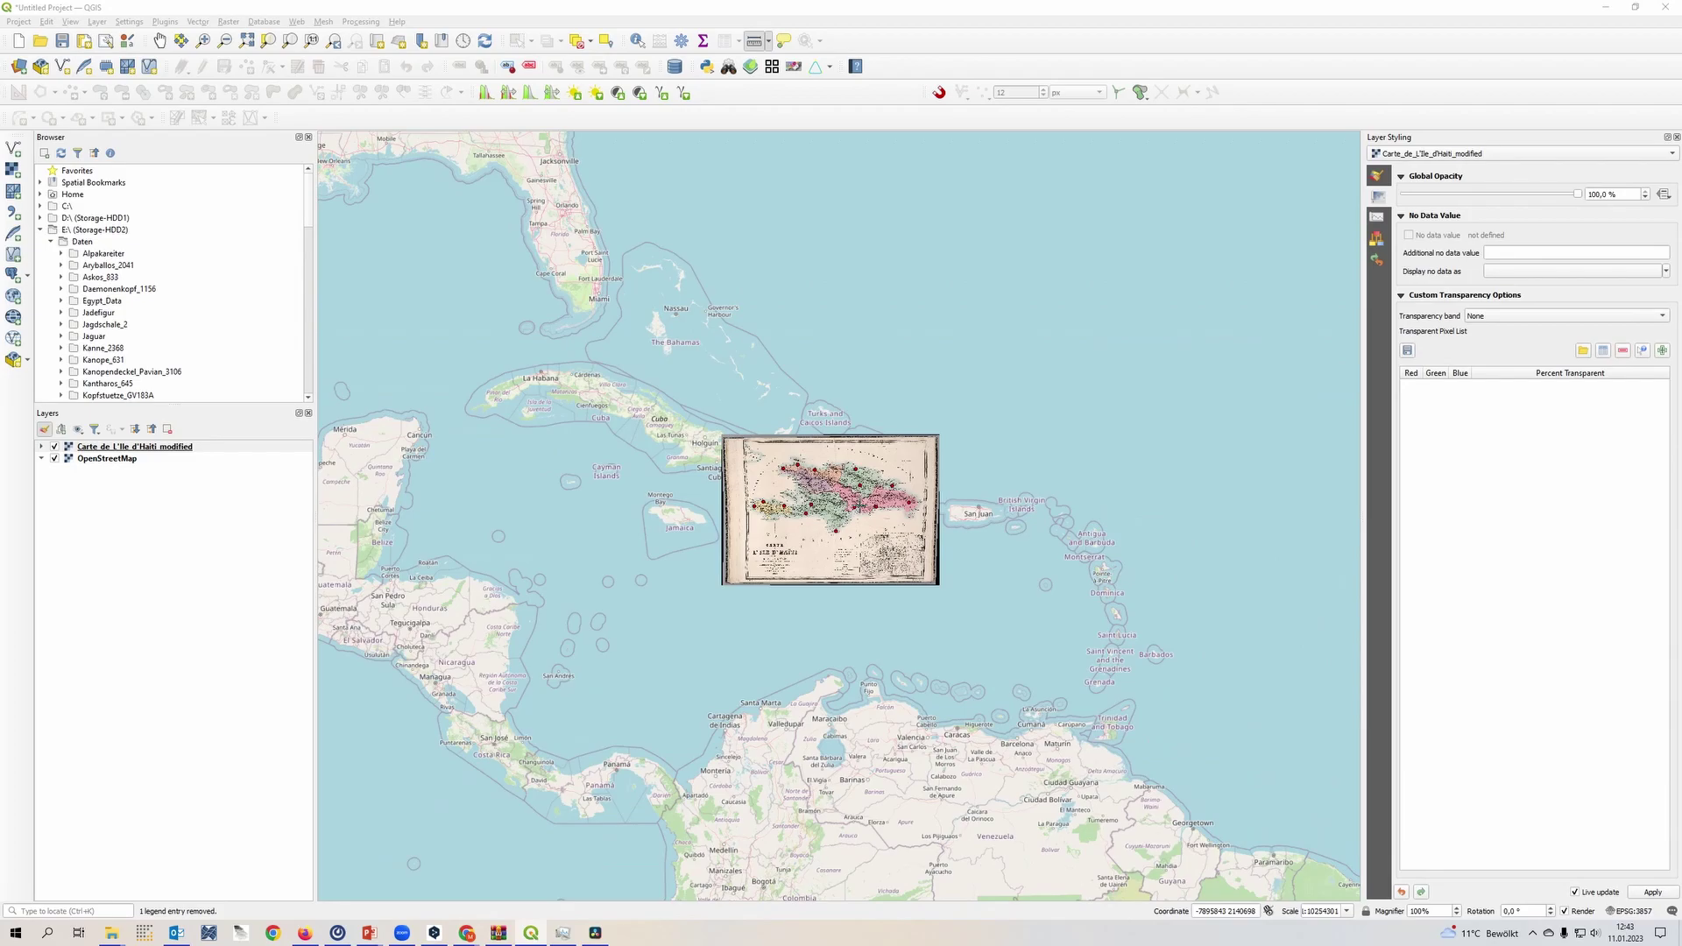
pyautogui.scroll(5, 858, 506)
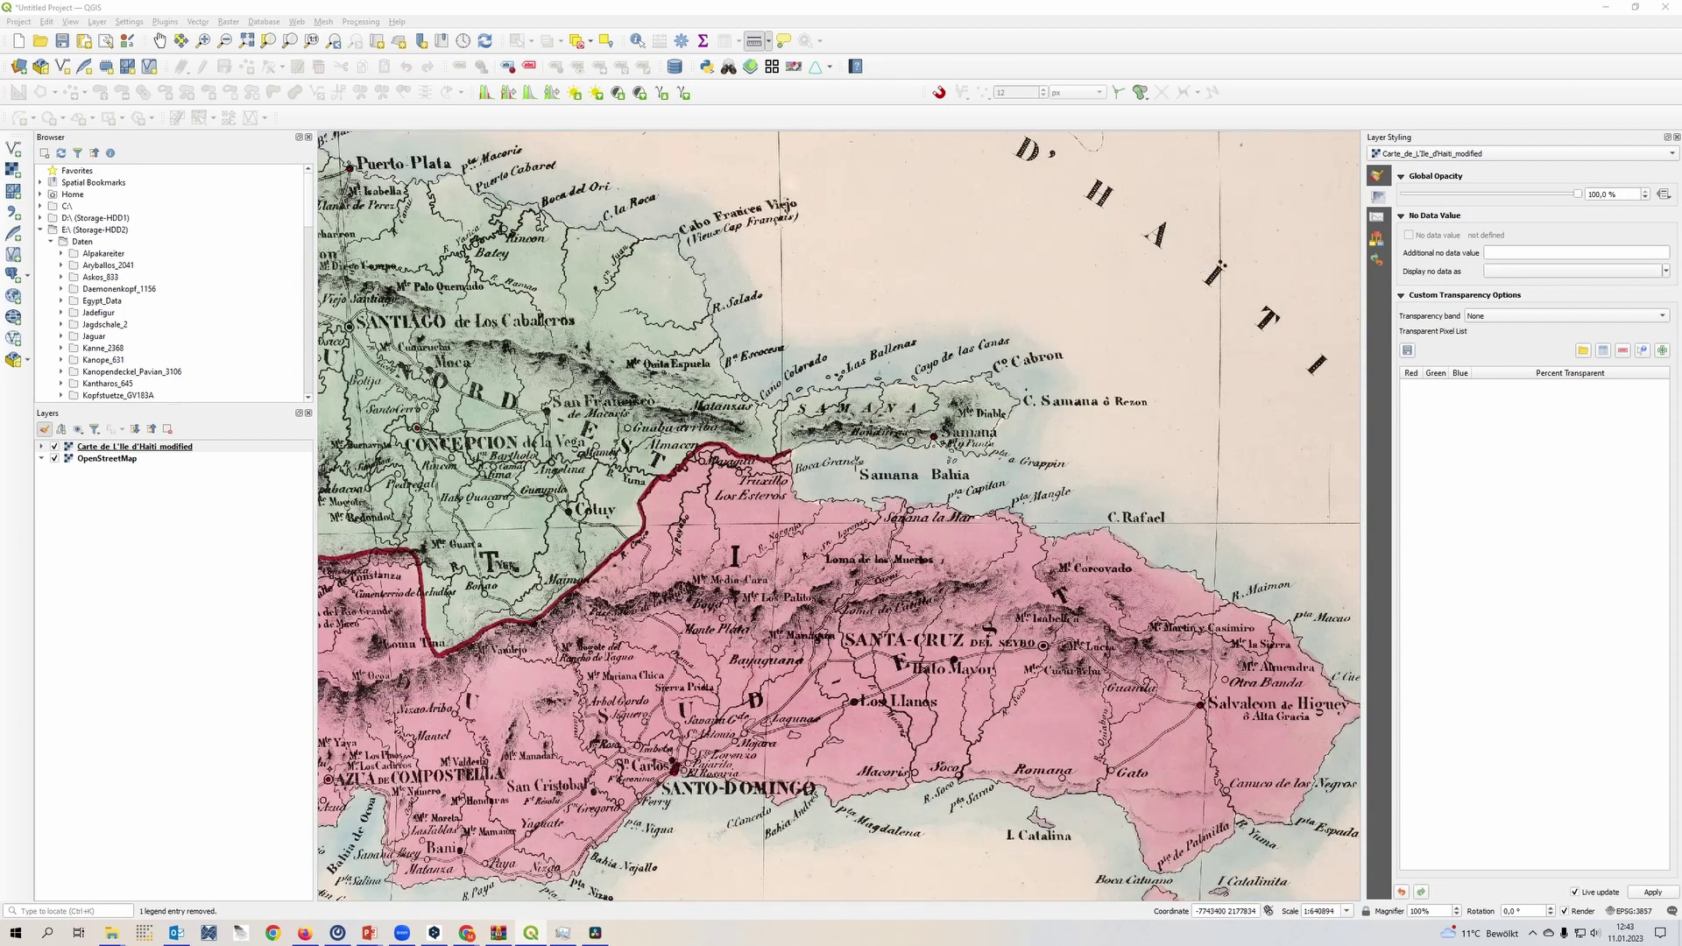
pyautogui.moveTo(1115, 598); pyautogui.dragTo(992, 405)
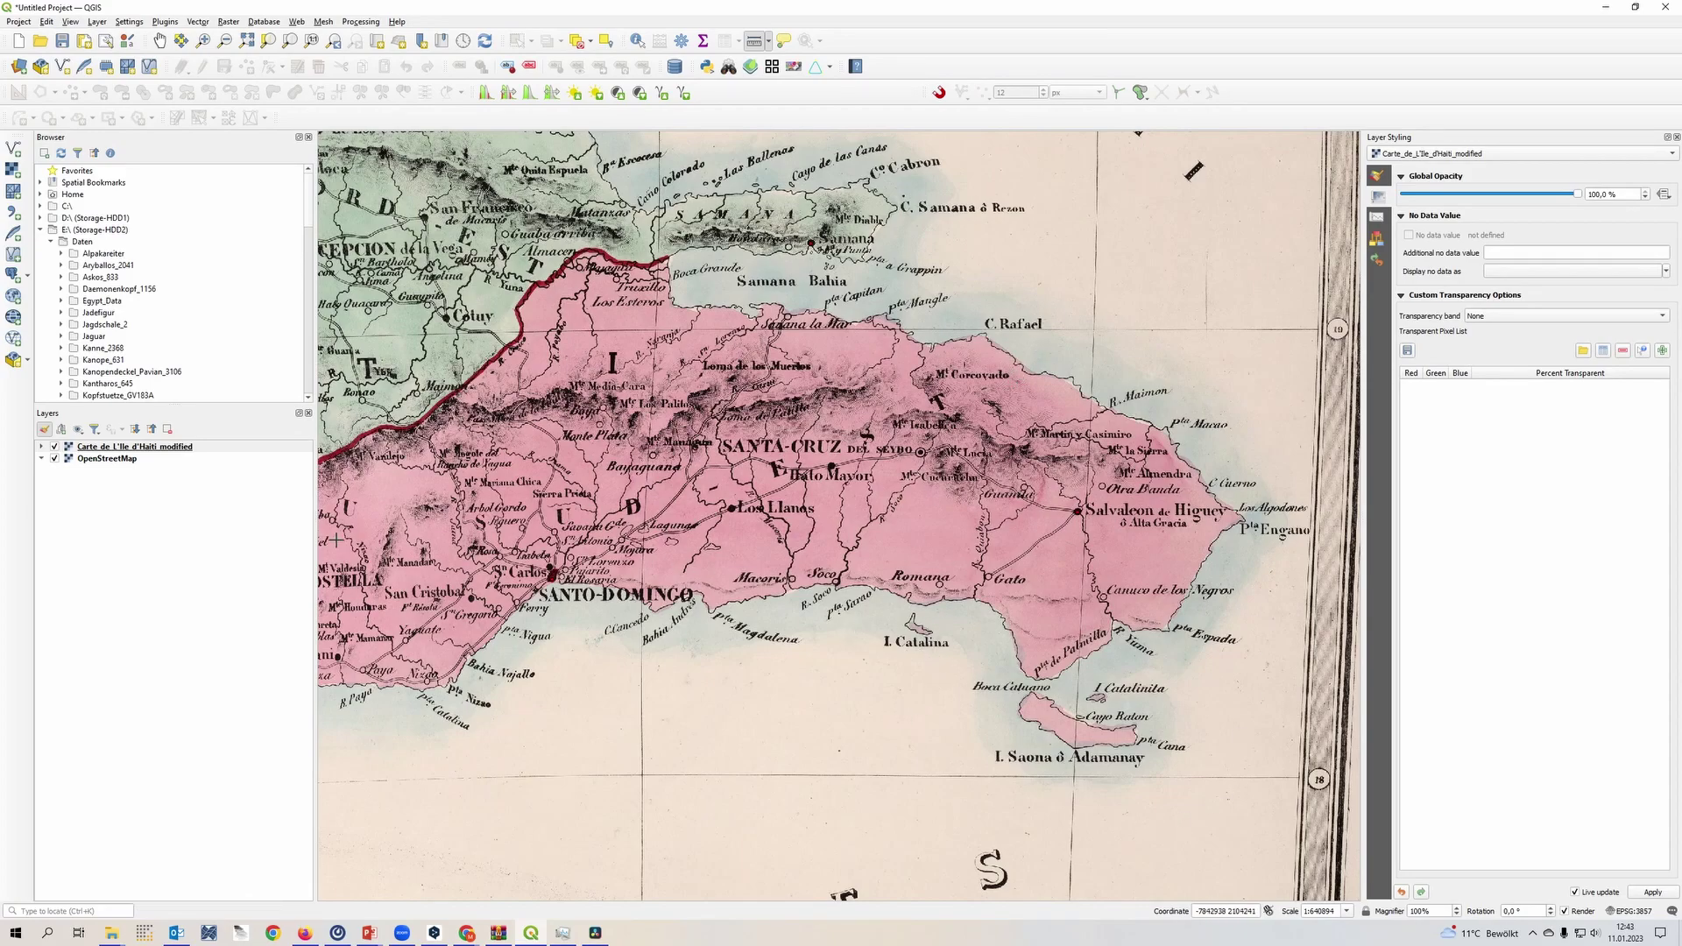
pyautogui.click(168, 448)
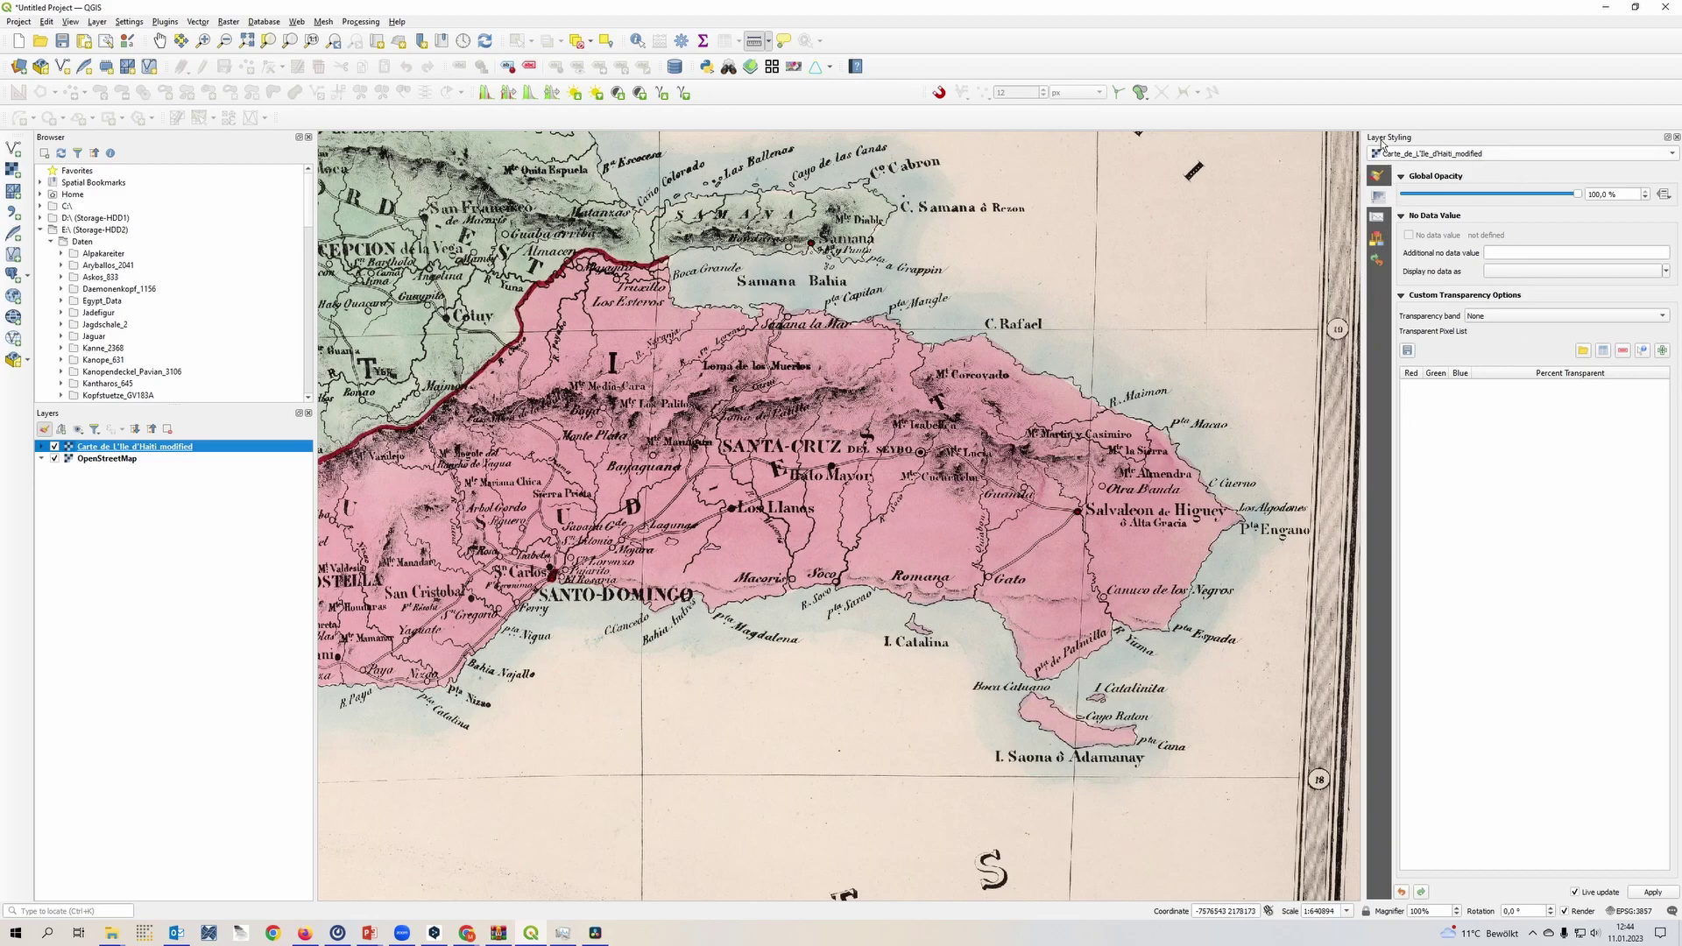
pyautogui.rightClick(1306, 72)
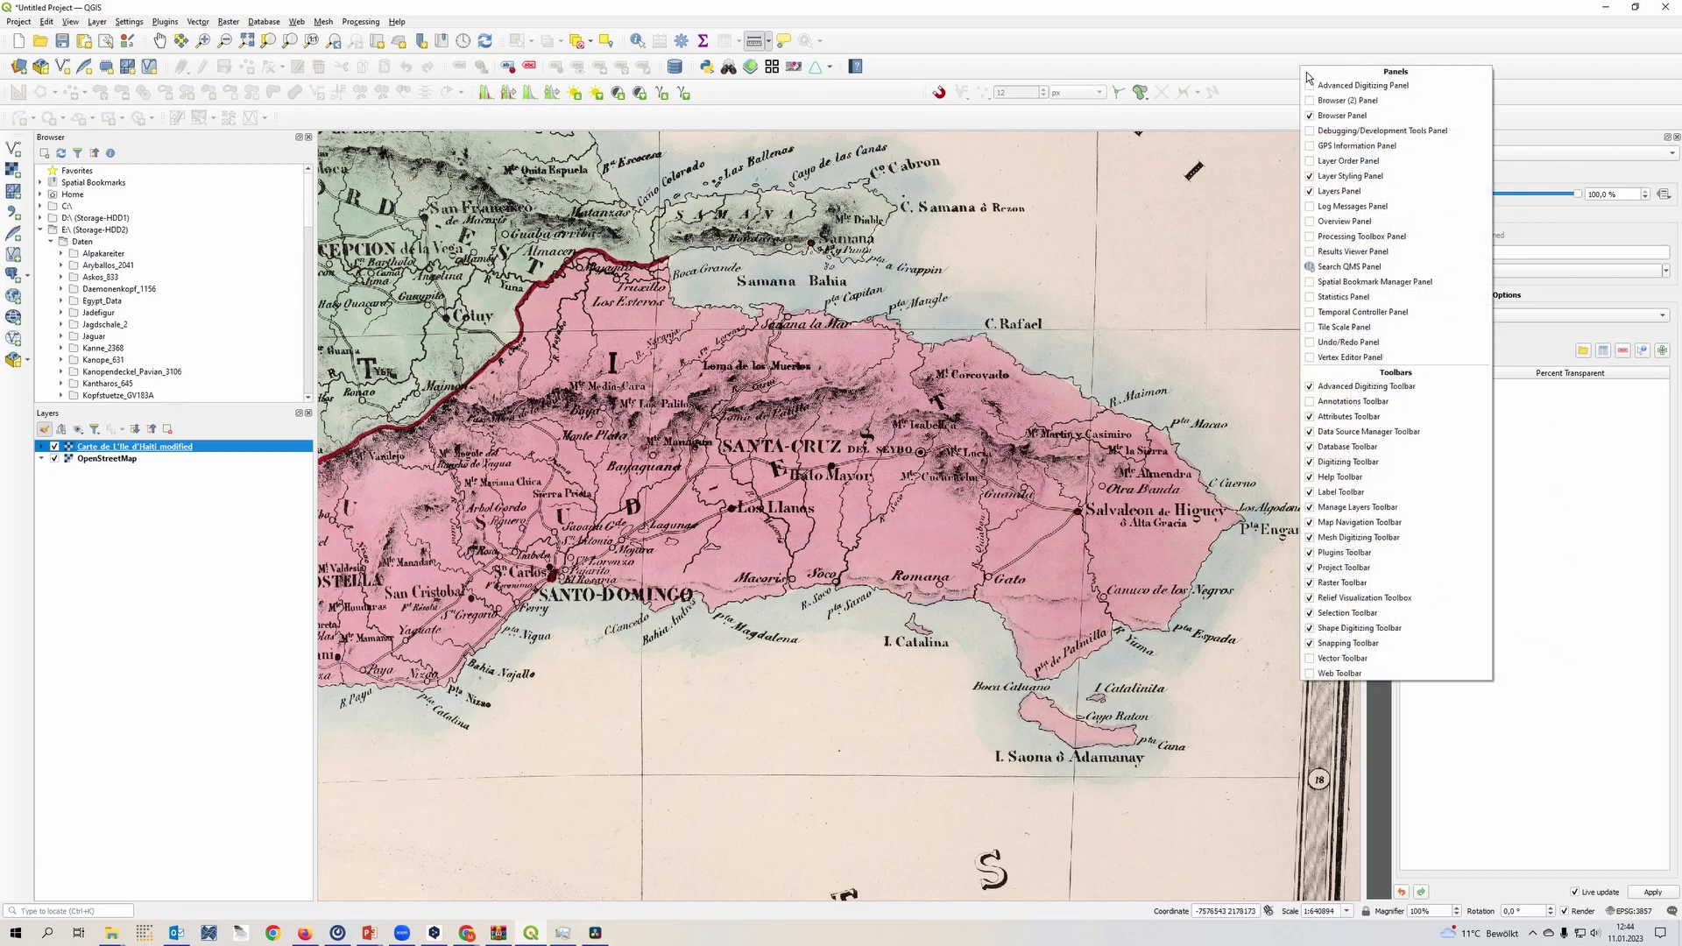
pyautogui.click(1539, 118)
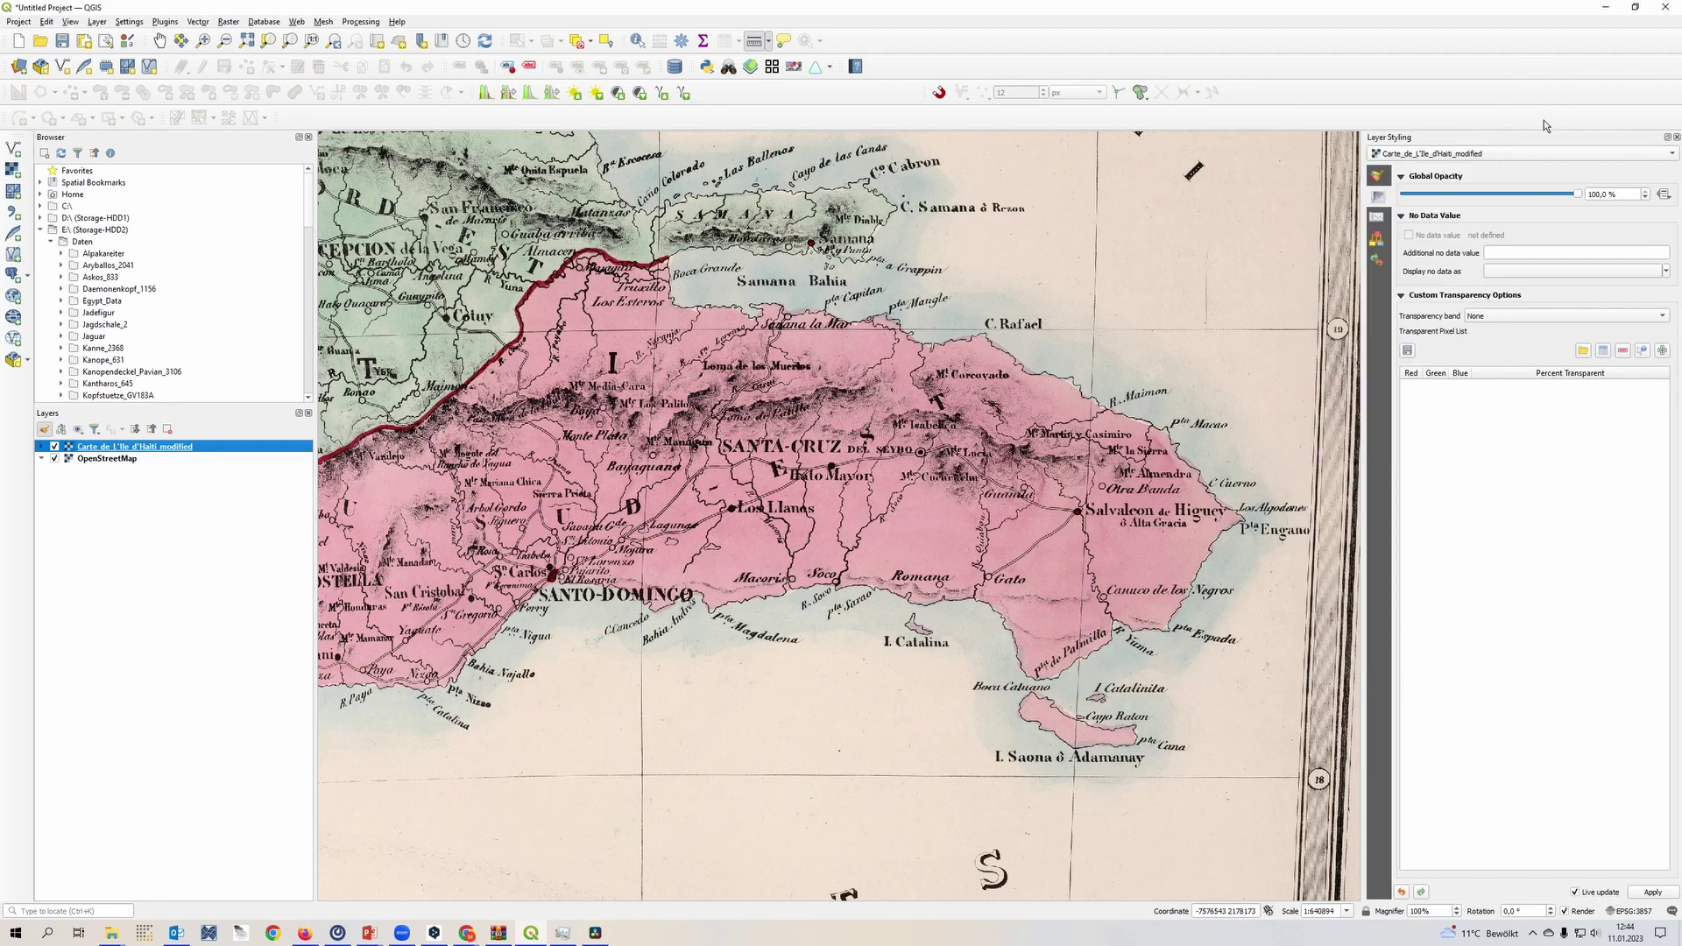
pyautogui.click(1384, 203)
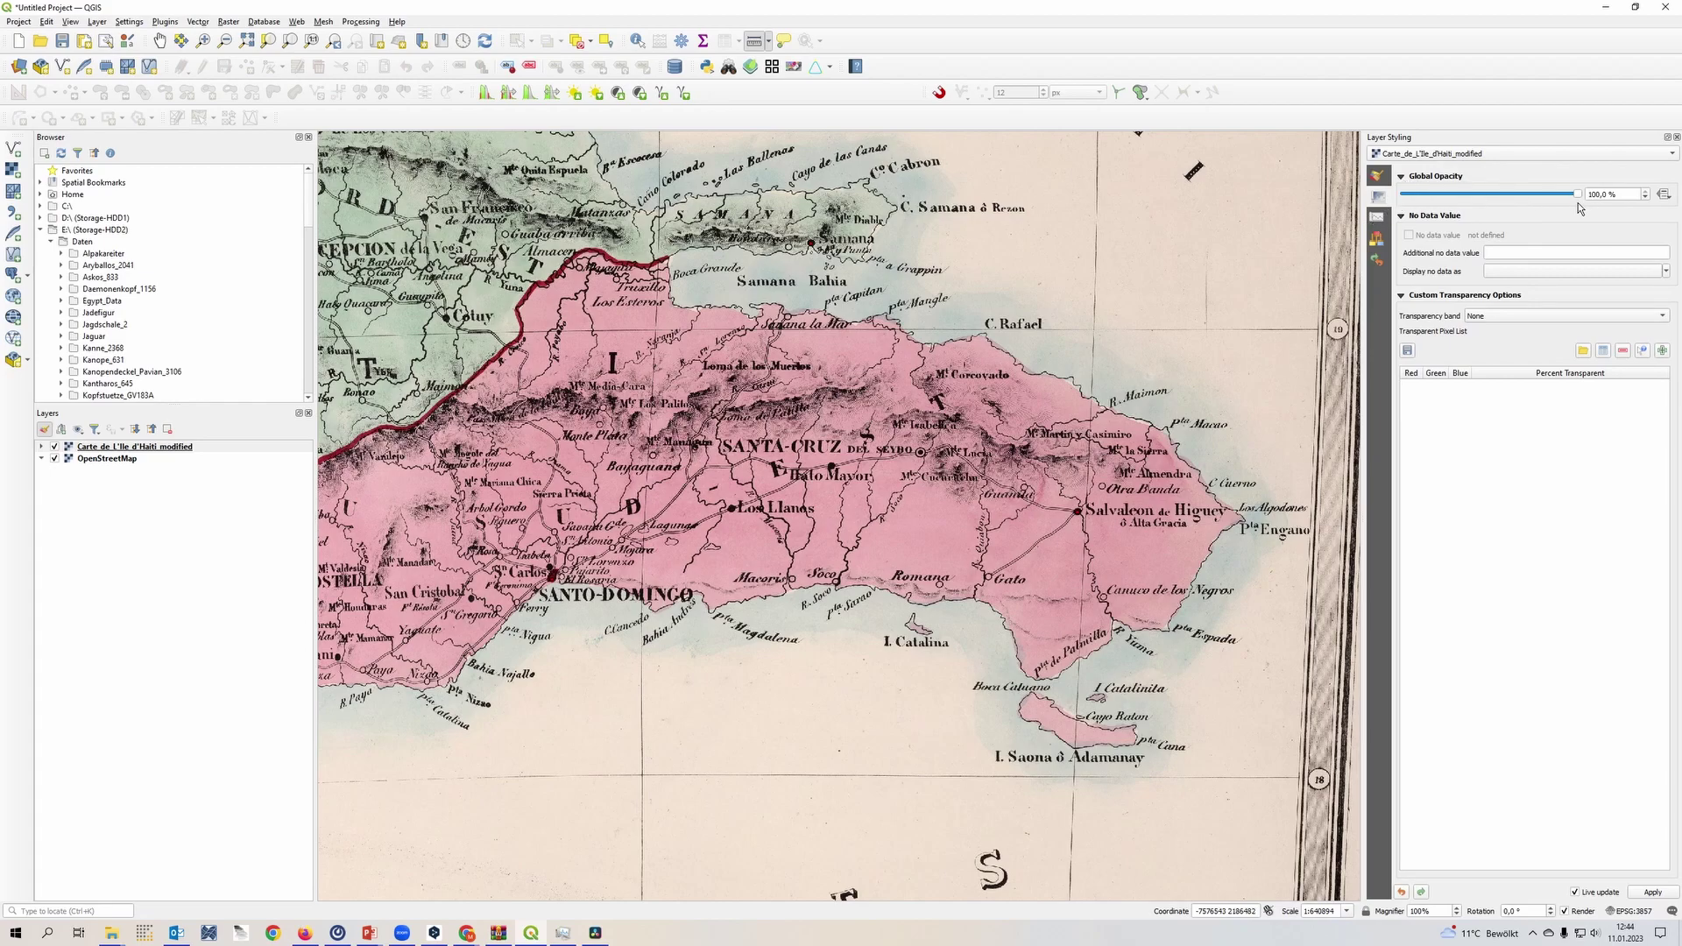
pyautogui.moveTo(1579, 209); pyautogui.dragTo(1487, 208)
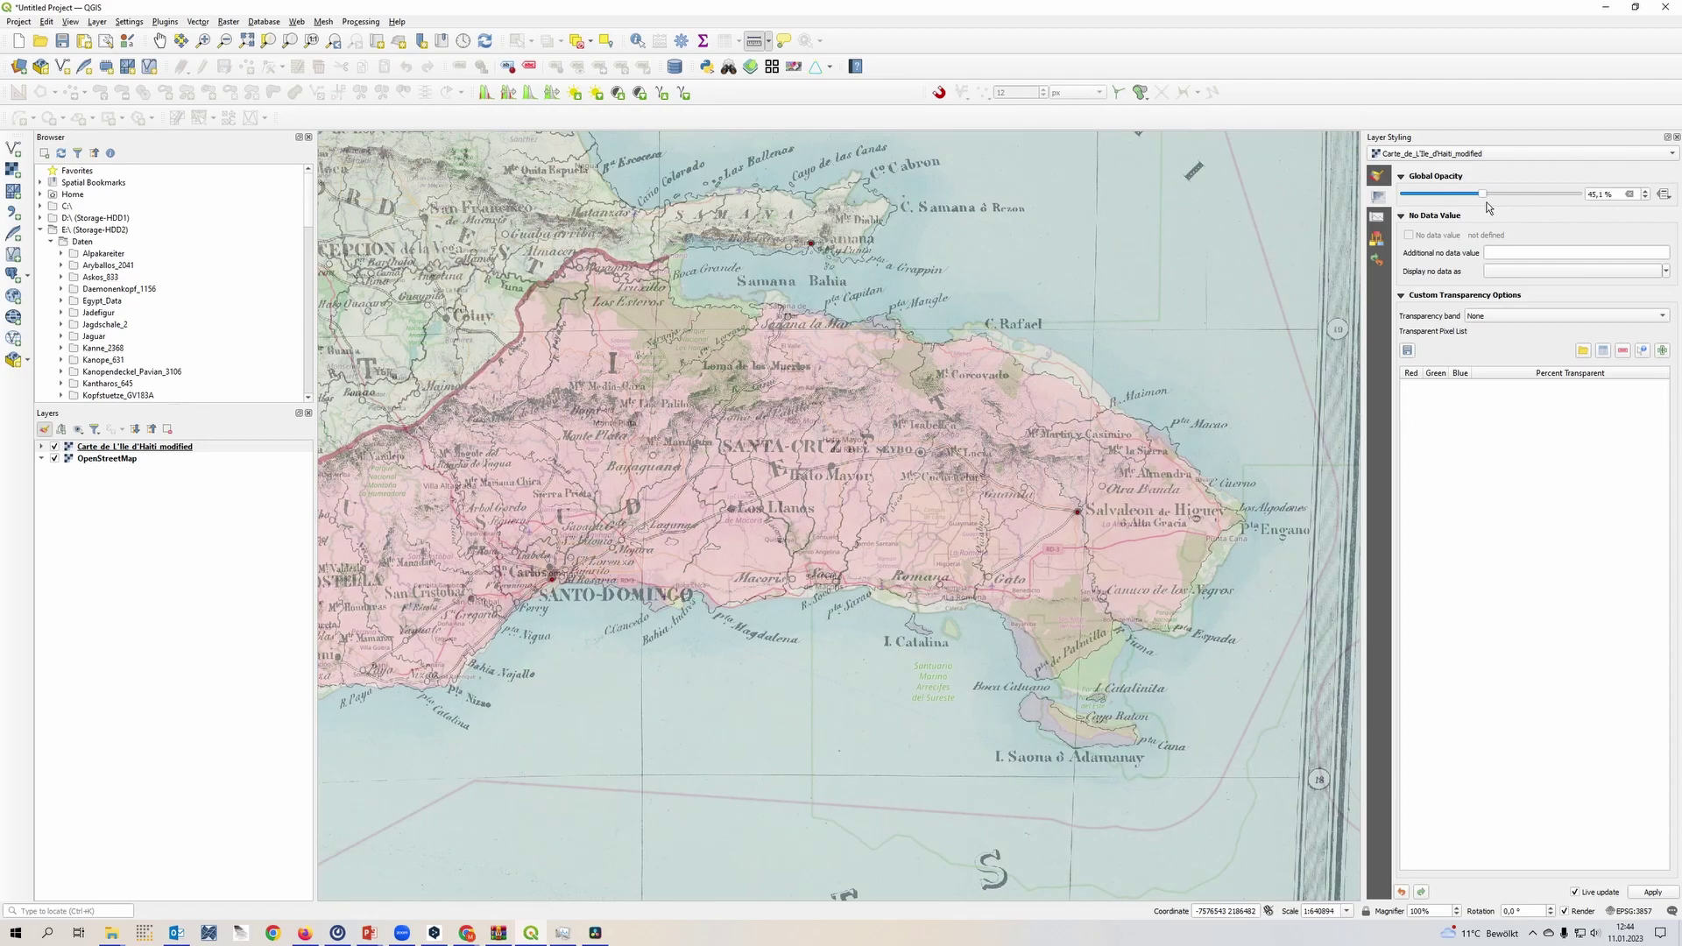
# - Compare the georeferenced map's coastlines with OpenStreetMap along the island's northeast coast, around Isla Saona, and westward past Santo Domingo to Cabo Beata
pyautogui.scroll(2, 1145, 419)
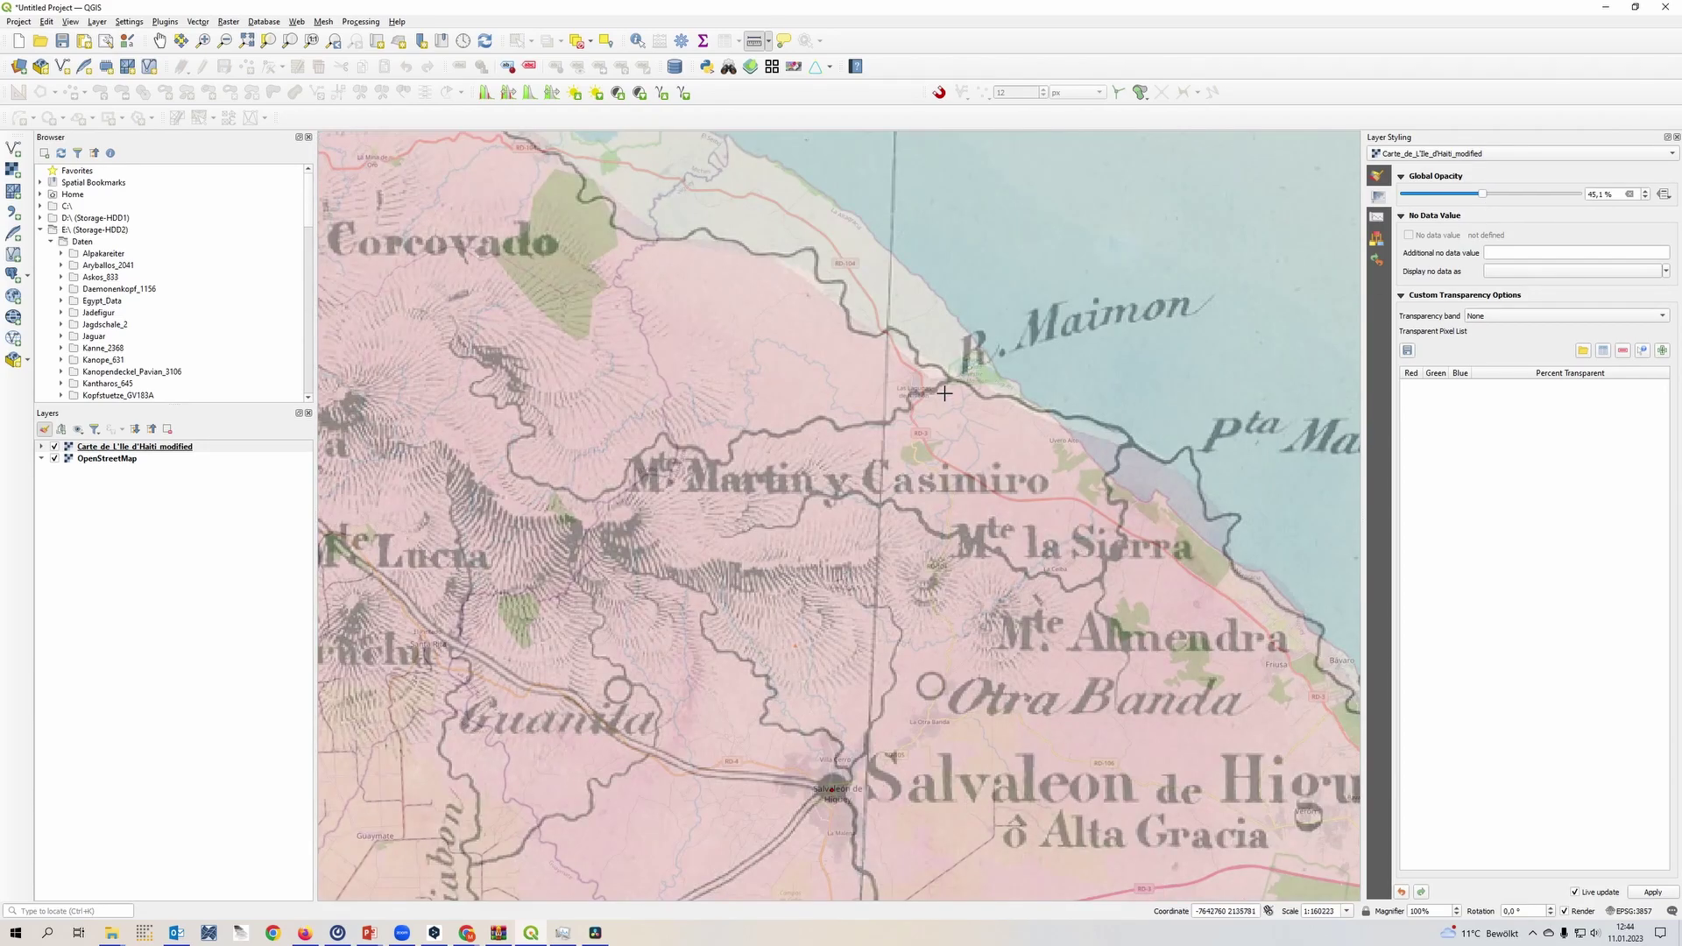
pyautogui.scroll(-1, 1274, 666)
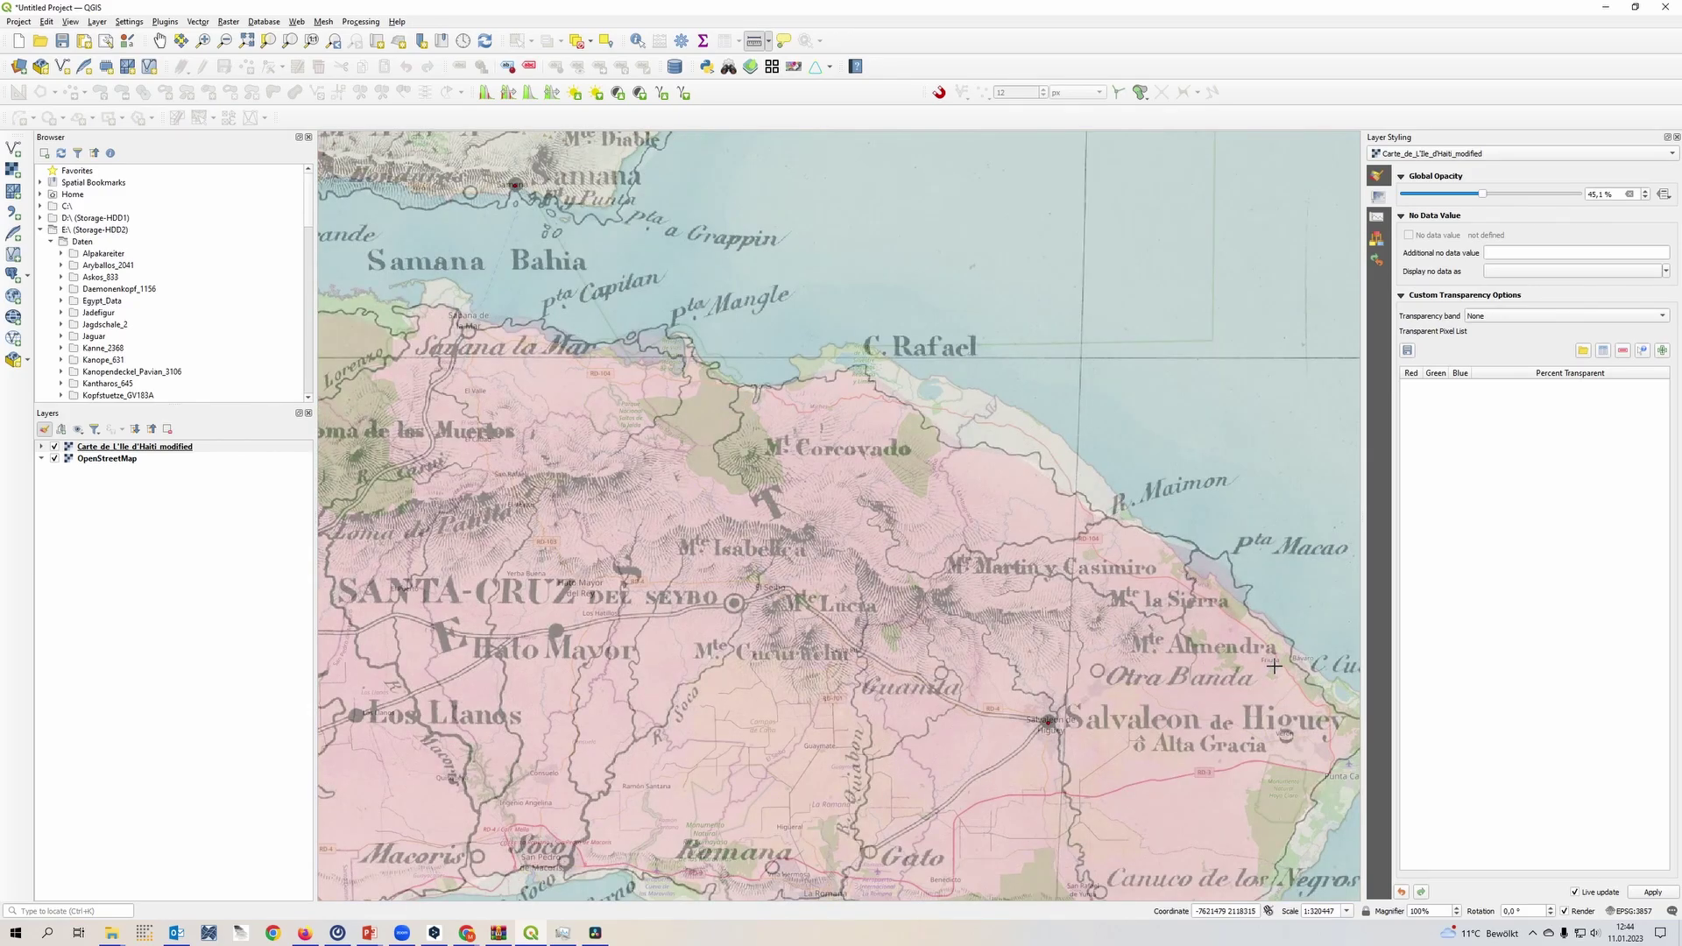
pyautogui.scroll(1, 1026, 497)
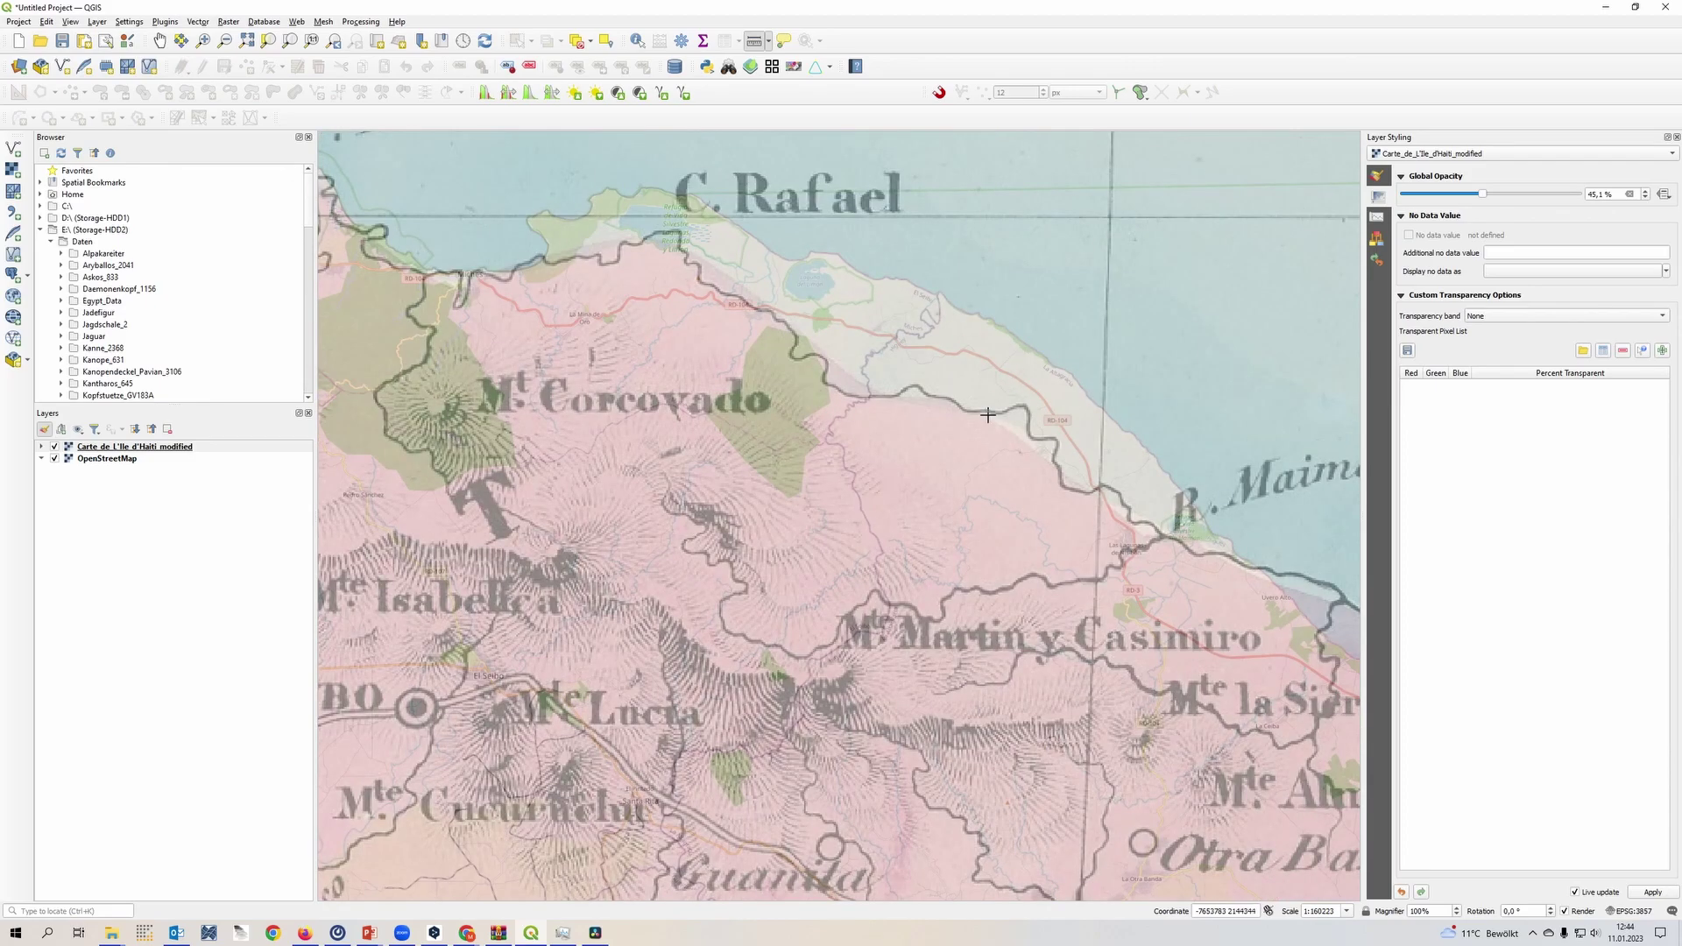
pyautogui.scroll(-1, 1086, 419)
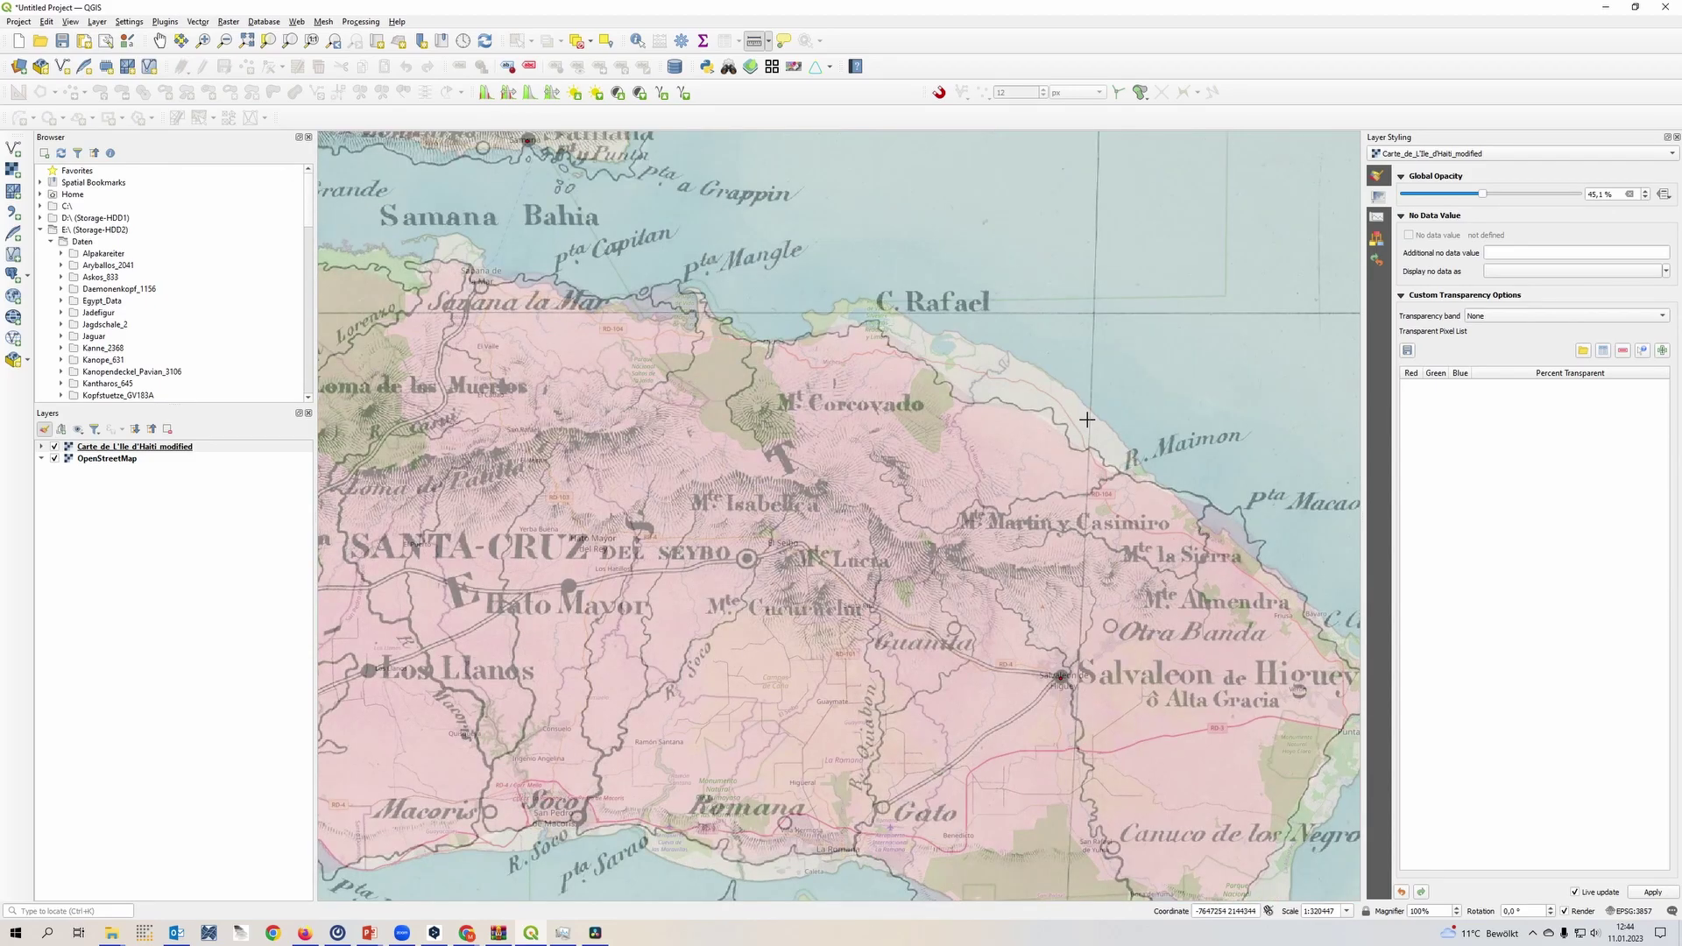
pyautogui.scroll(-1, 1086, 420)
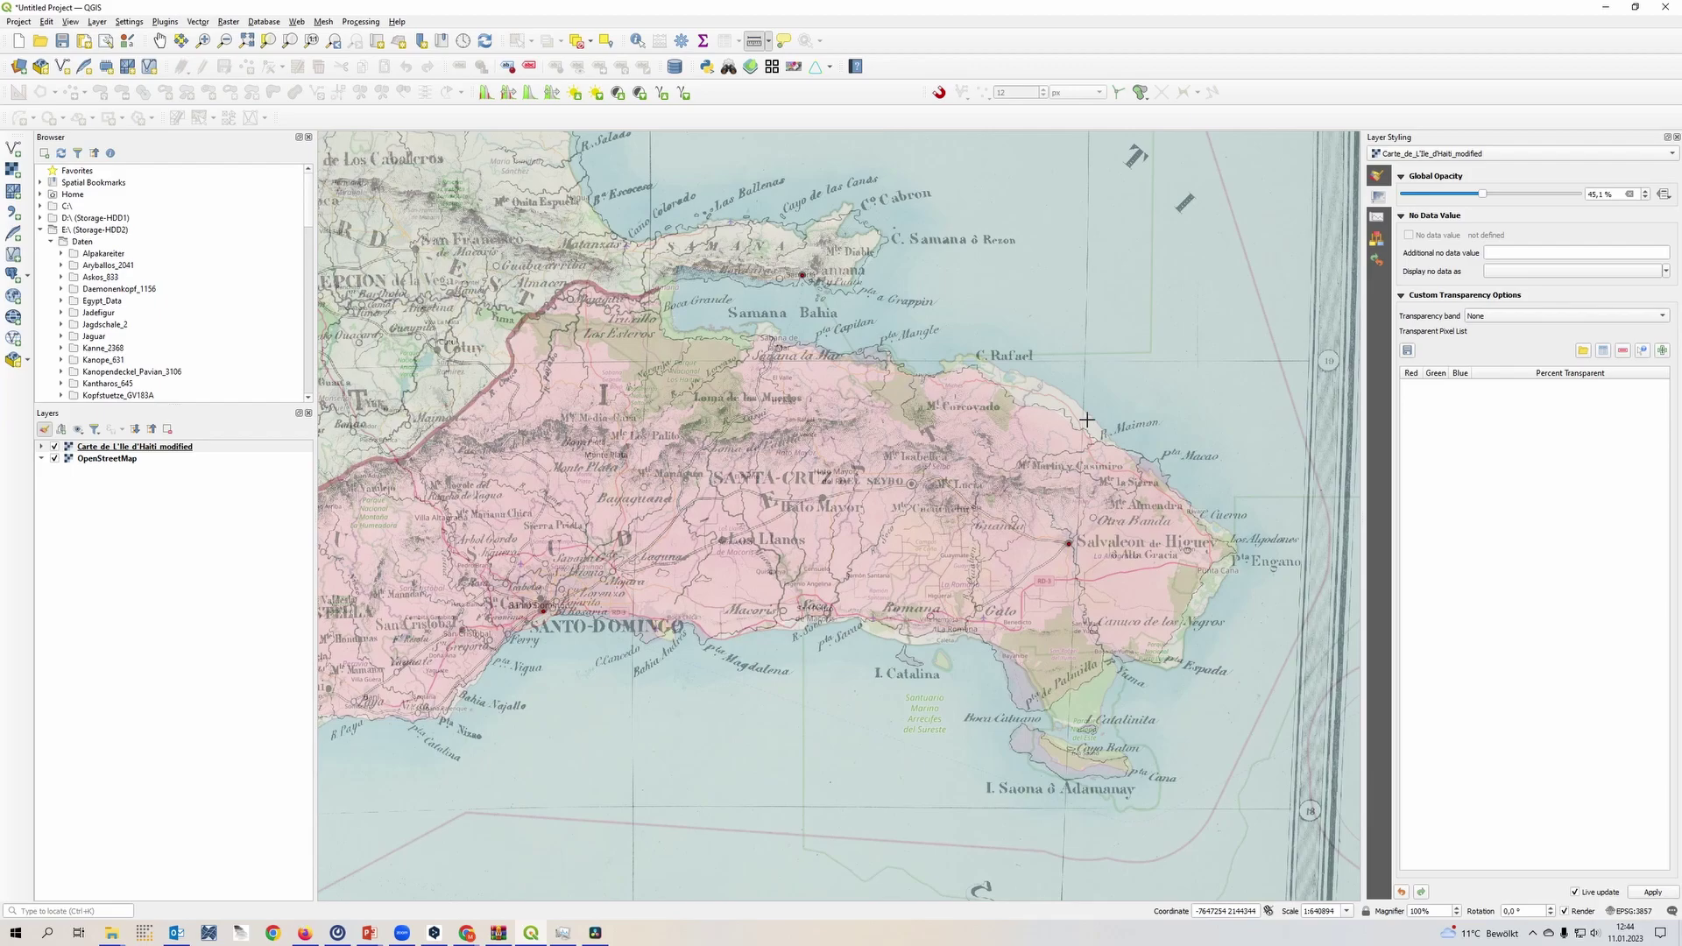
pyautogui.moveTo(1108, 786); pyautogui.dragTo(1037, 558)
pyautogui.scroll(1, 1037, 558)
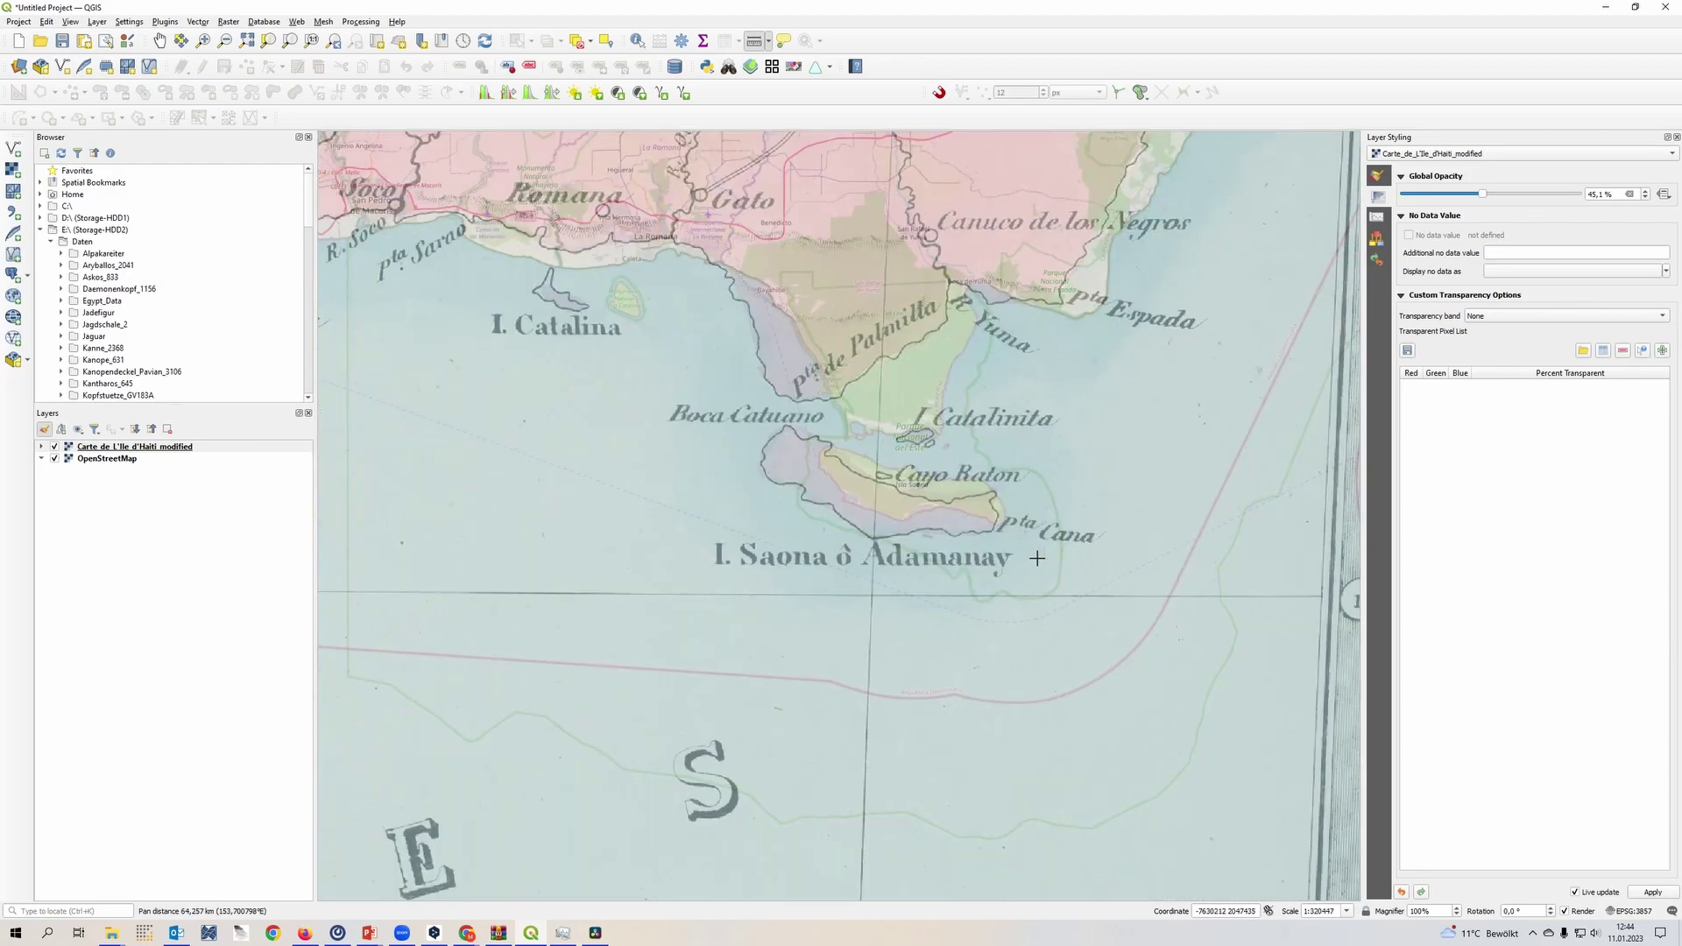
pyautogui.scroll(1, 1012, 526)
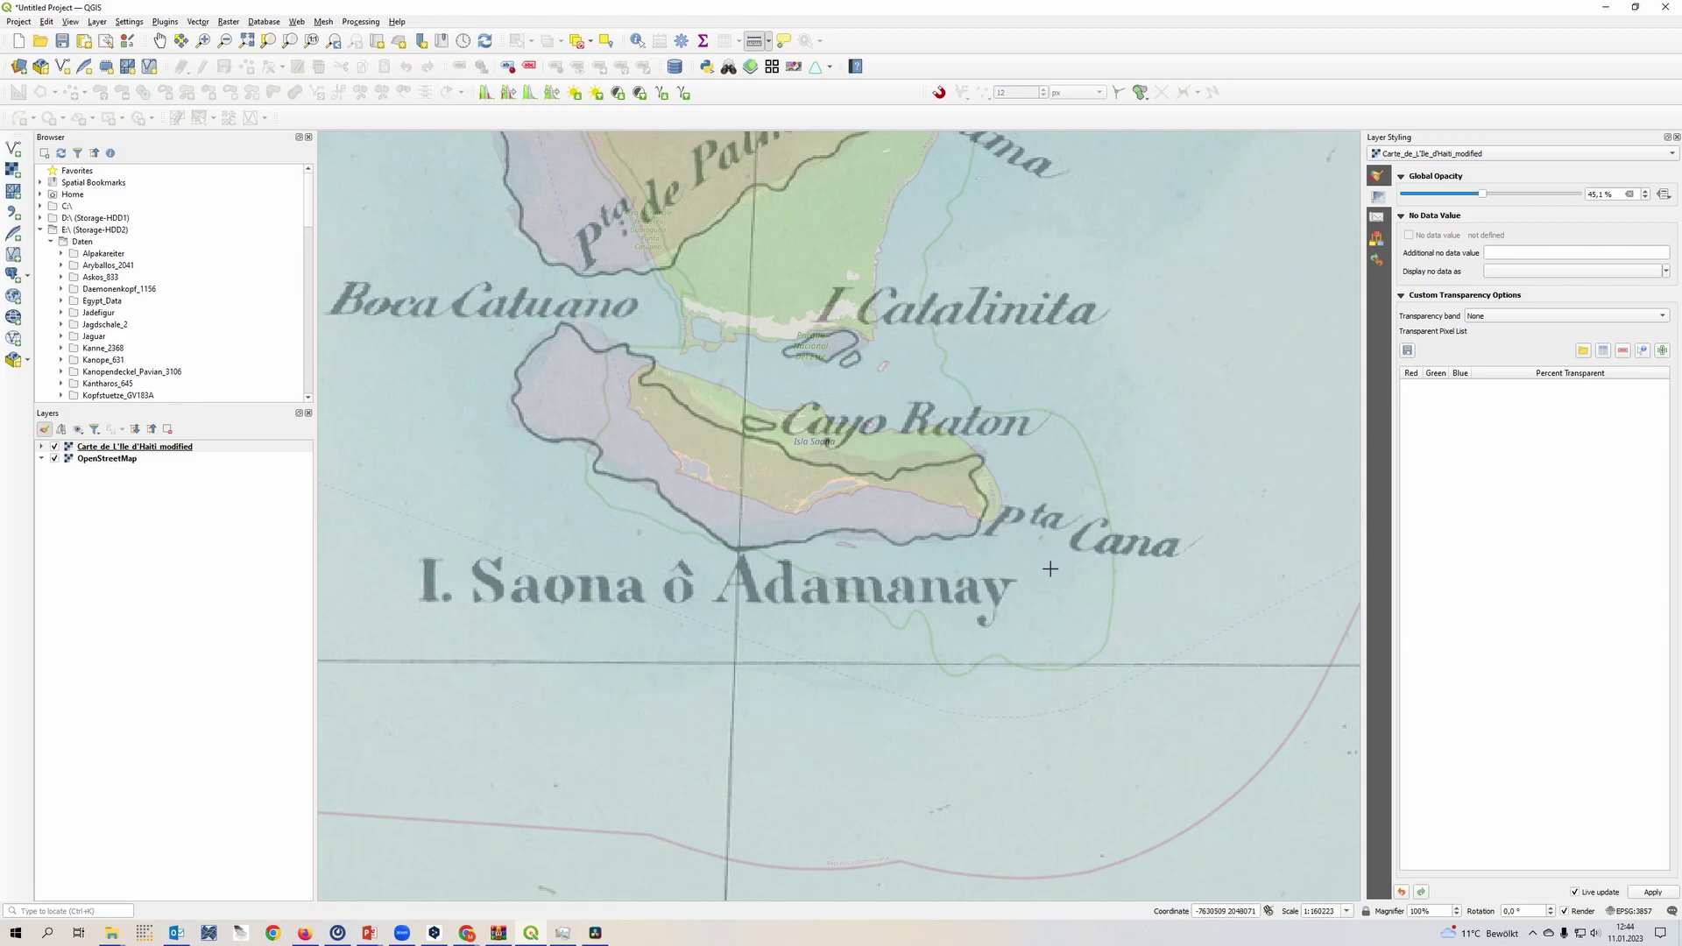
pyautogui.scroll(-2, 1050, 569)
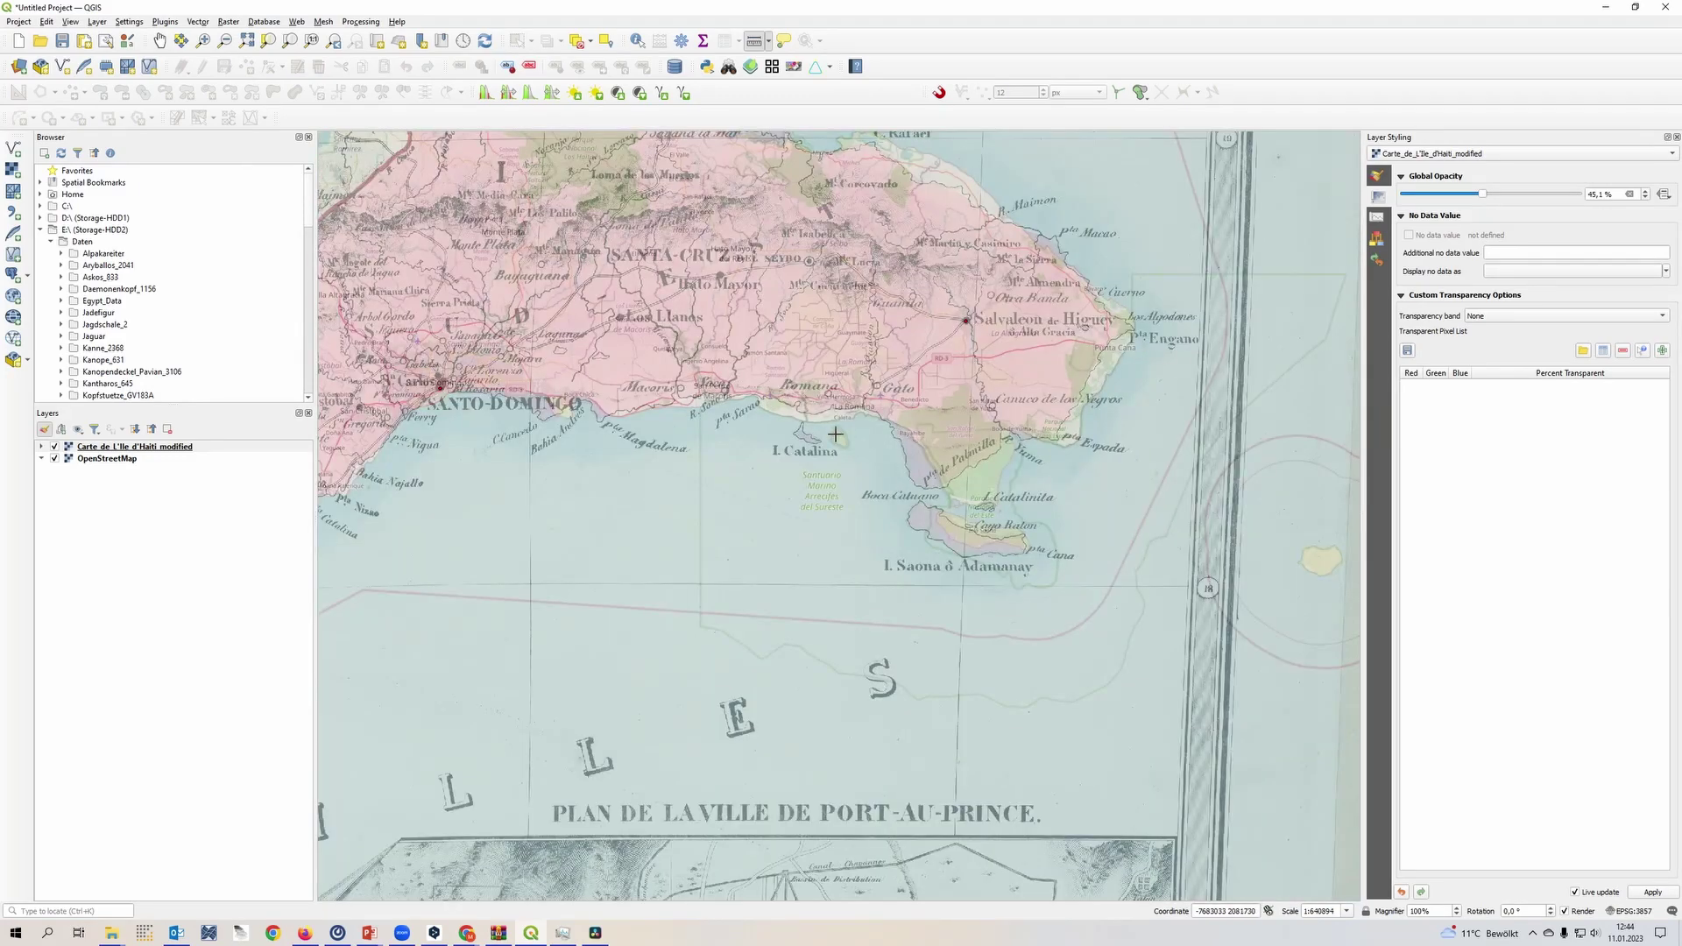
pyautogui.moveTo(700, 377); pyautogui.dragTo(1080, 328)
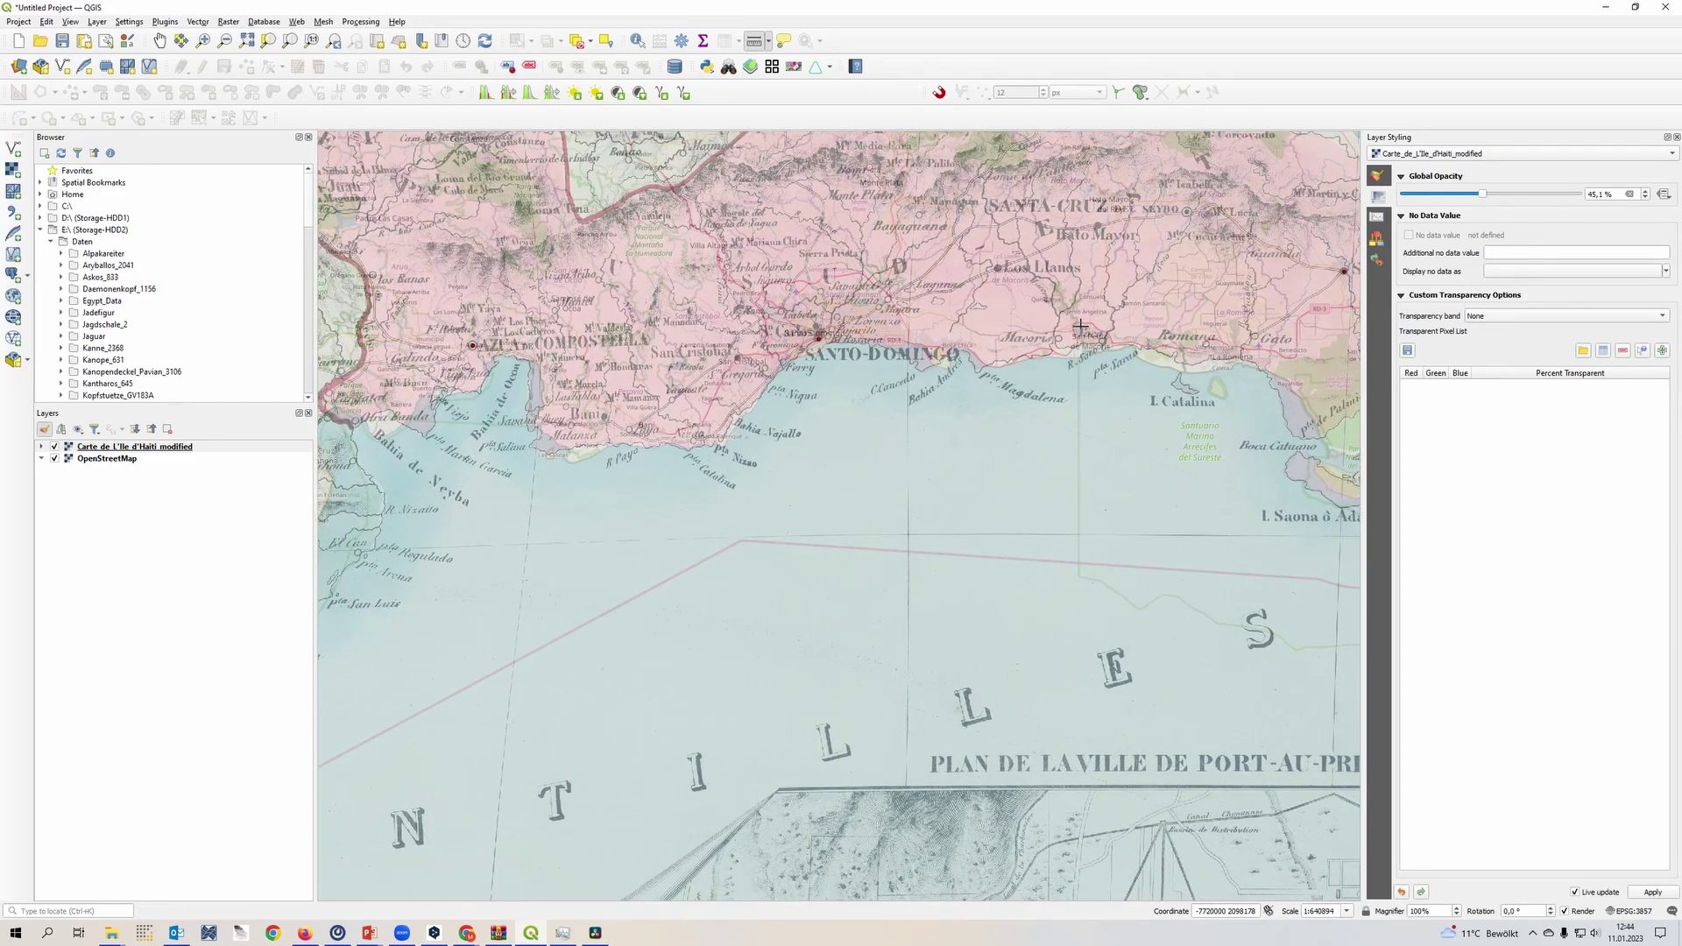
pyautogui.moveTo(659, 417); pyautogui.dragTo(1073, 375)
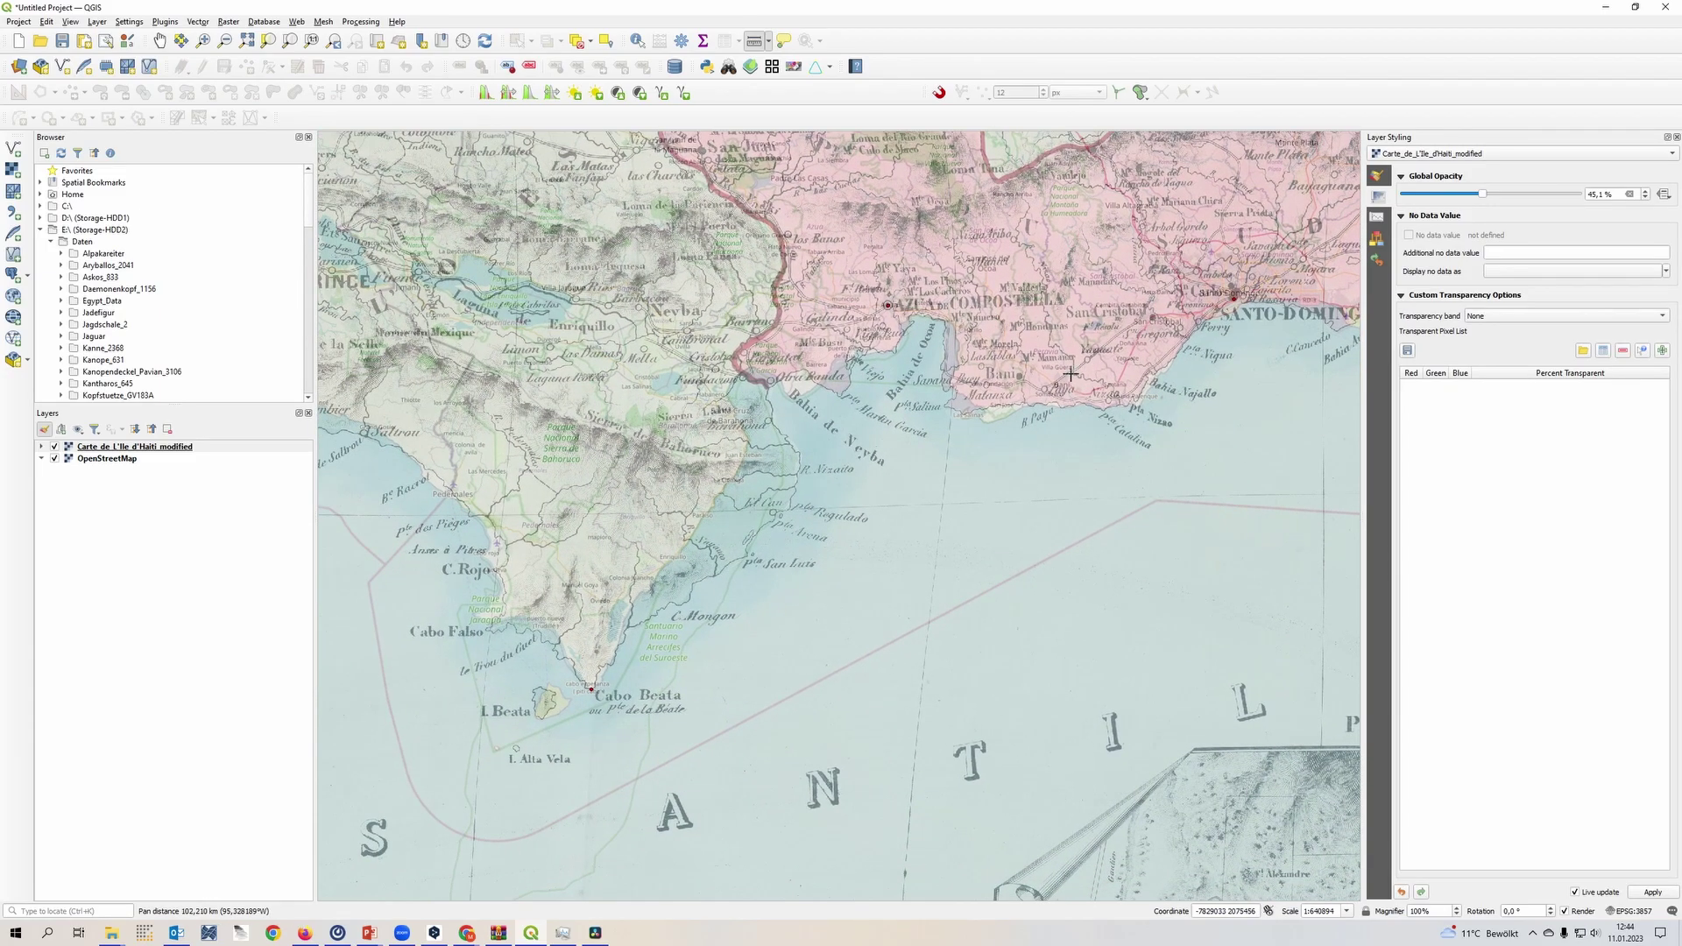
# - Compare the georeferenced map with OpenStreetMap along the south coast from Cabo Beata to the southwestern peninsula and across the western half of the island
pyautogui.moveTo(681, 460); pyautogui.dragTo(1060, 346)
pyautogui.moveTo(739, 295); pyautogui.dragTo(1134, 475)
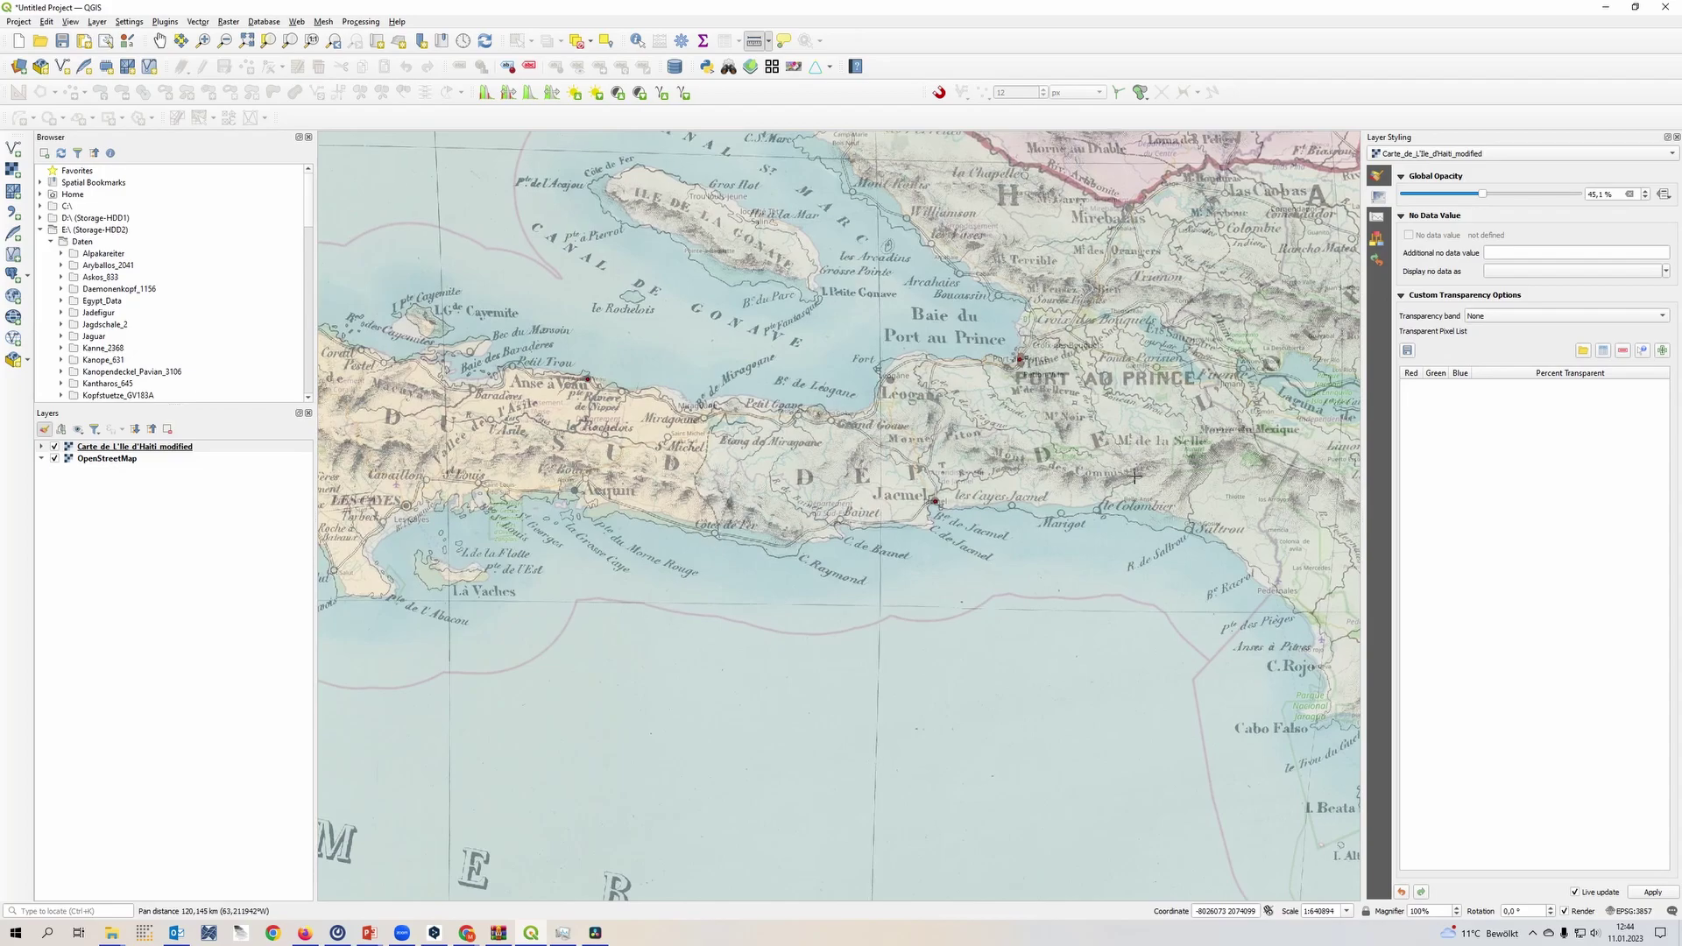
pyautogui.scroll(1, 932, 503)
pyautogui.moveTo(568, 514); pyautogui.dragTo(1174, 587)
pyautogui.moveTo(640, 514); pyautogui.dragTo(365, 588)
pyautogui.scroll(-2, 1021, 463)
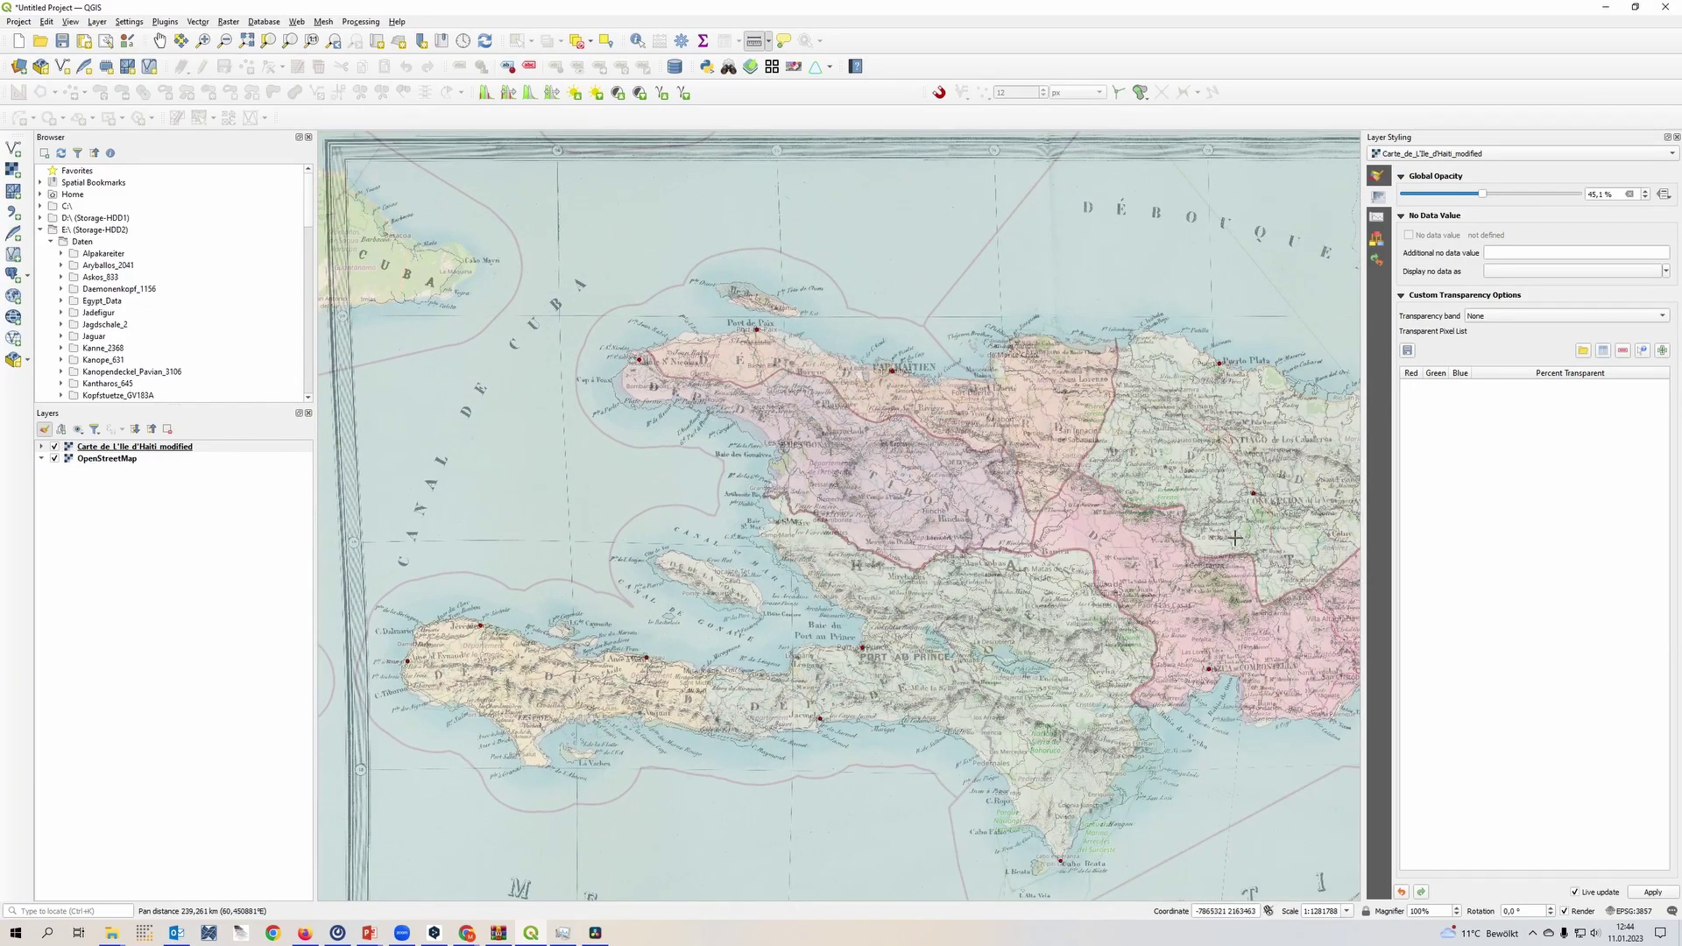
pyautogui.scroll(-1, 984, 415)
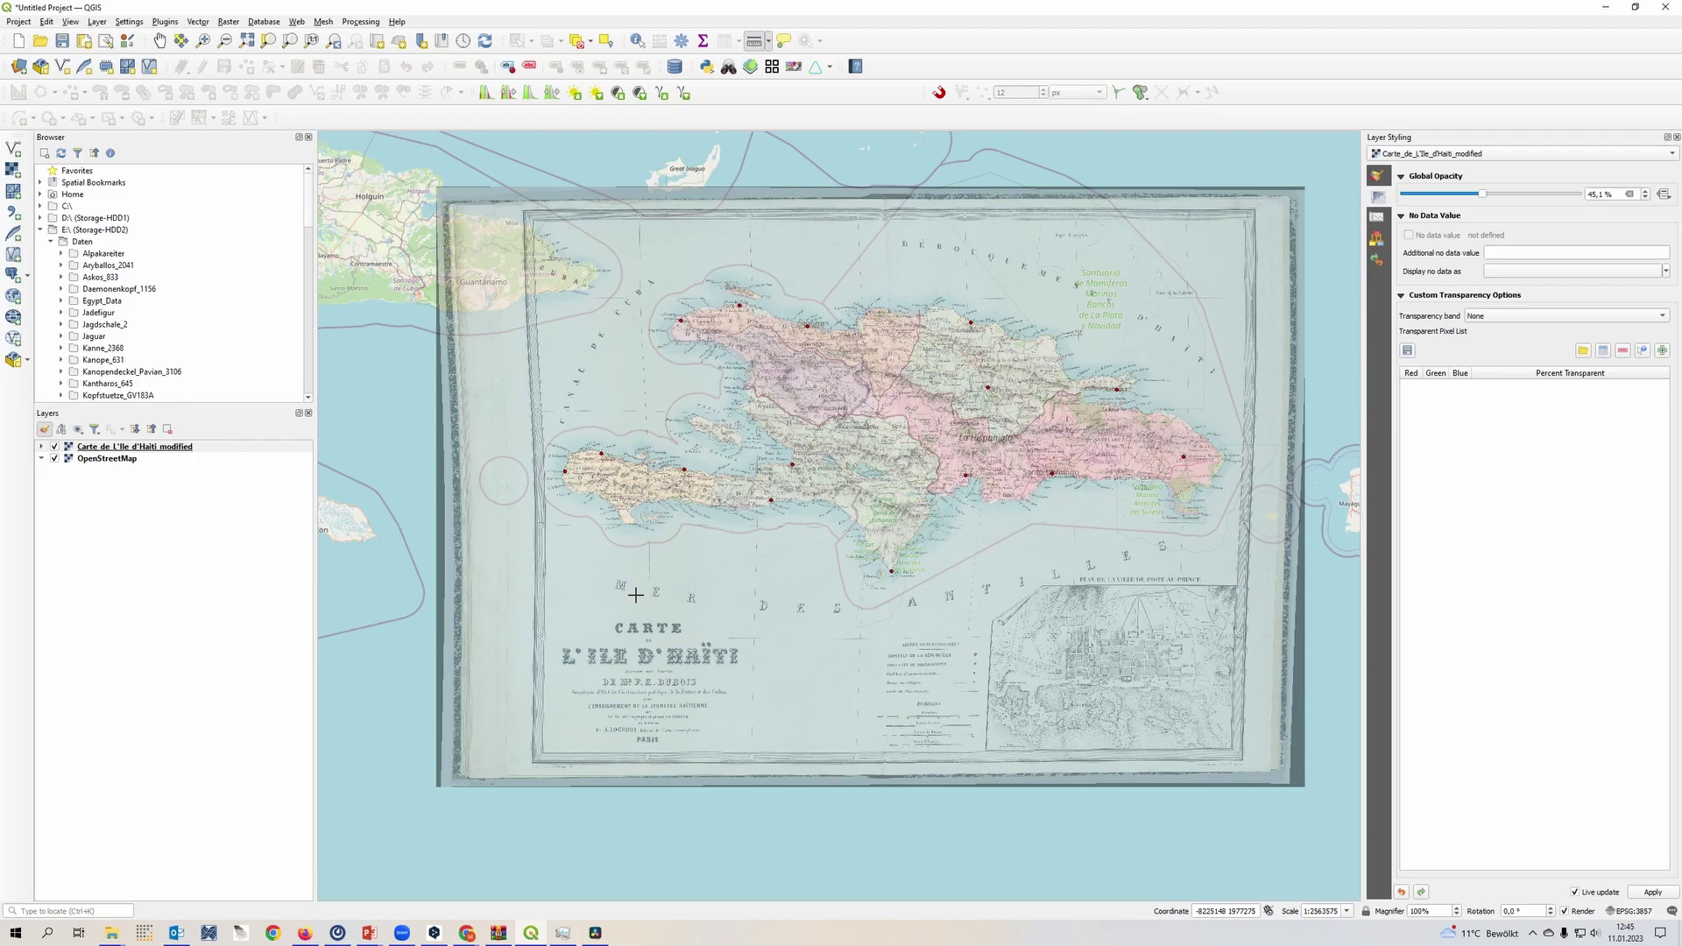
# - Examine the fit of coastlines and towns on the southwestern peninsula at close range, from Baradères eastward to Miragoane and its lake
pyautogui.scroll(2, 701, 541)
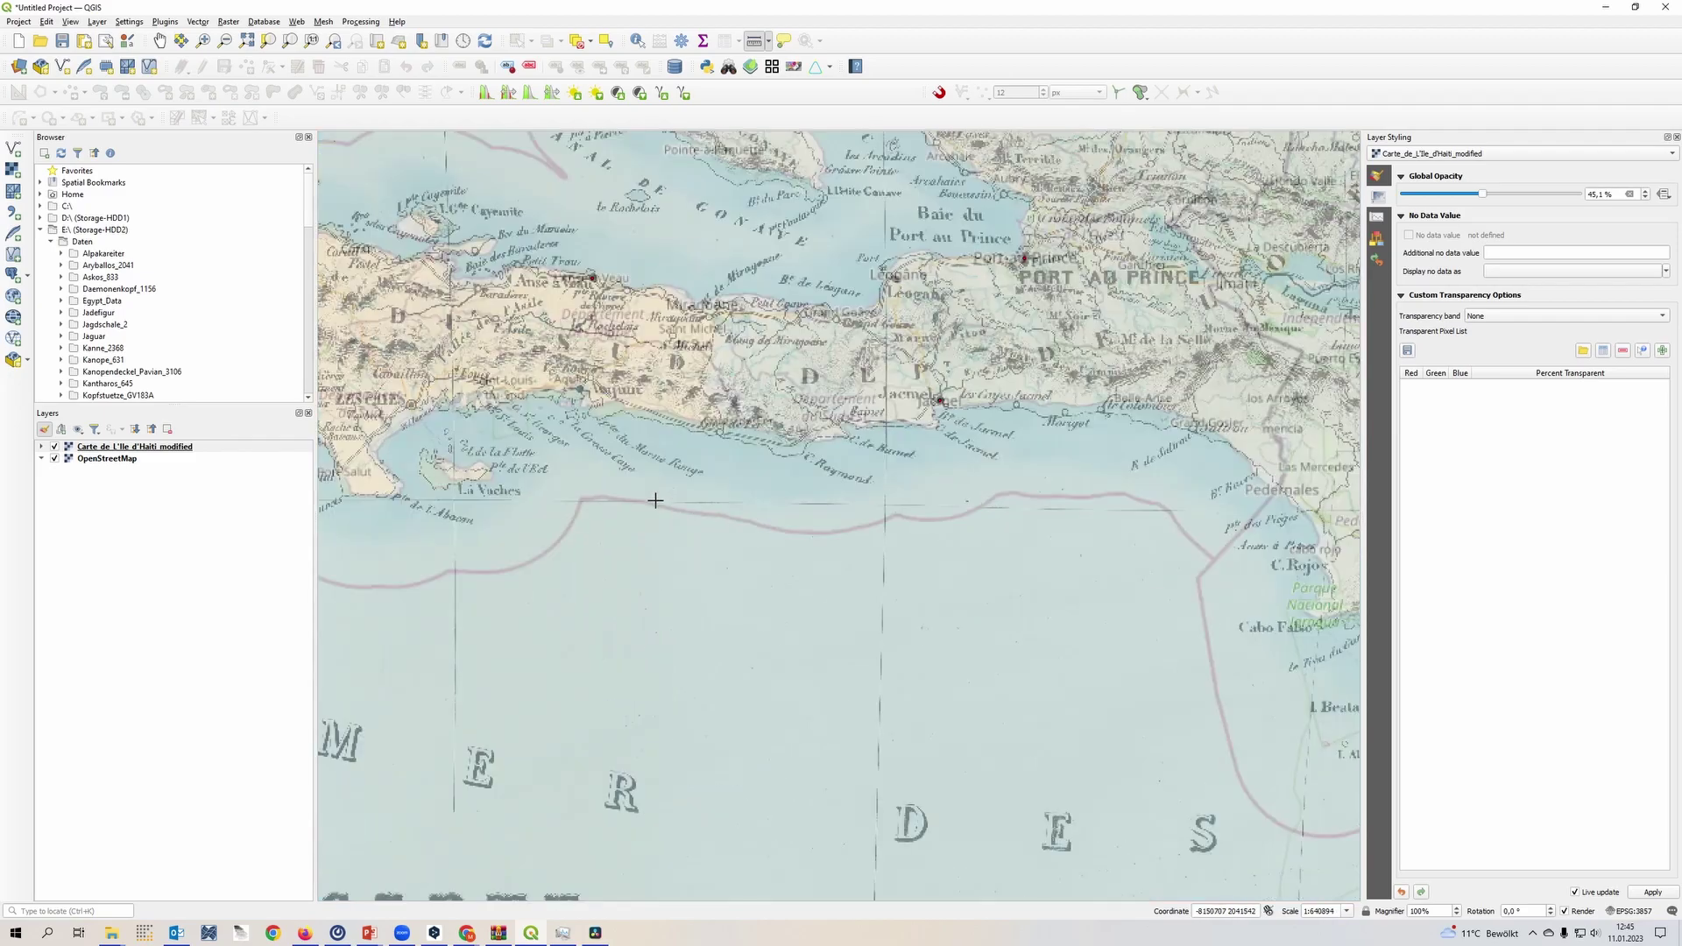
pyautogui.moveTo(651, 378); pyautogui.dragTo(943, 500)
pyautogui.scroll(1, 771, 432)
pyautogui.scroll(1, 839, 416)
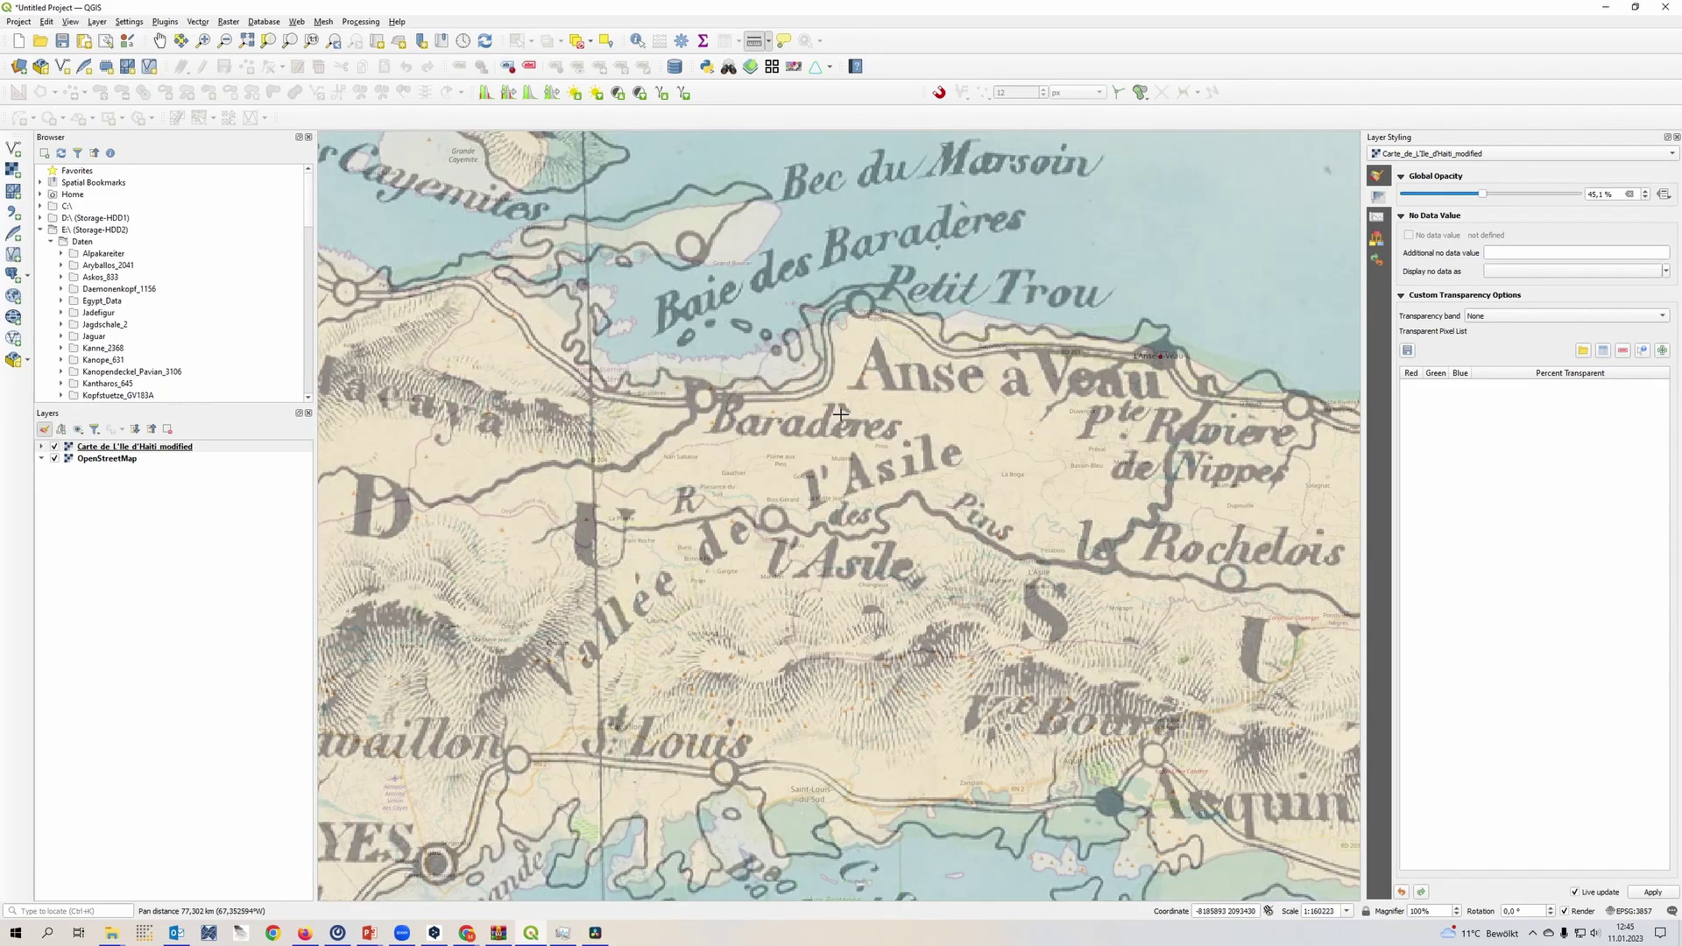
pyautogui.moveTo(707, 401); pyautogui.dragTo(456, 448)
pyautogui.moveTo(994, 517); pyautogui.dragTo(393, 393)
pyautogui.scroll(1, 724, 391)
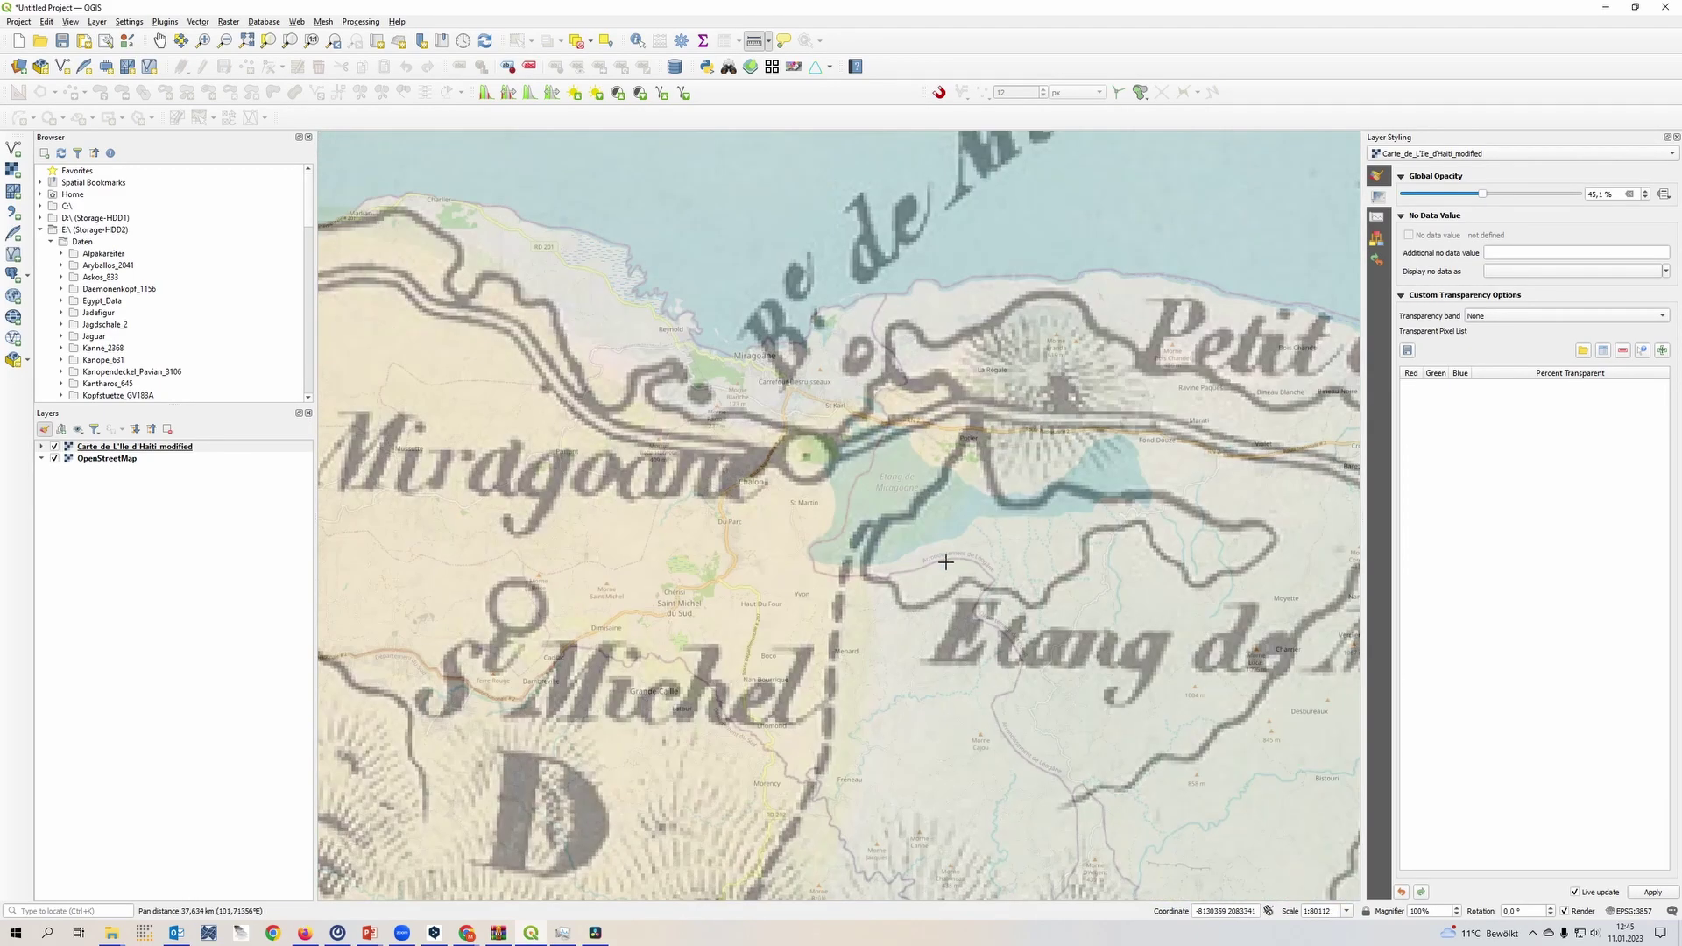
pyautogui.scroll(-1, 944, 550)
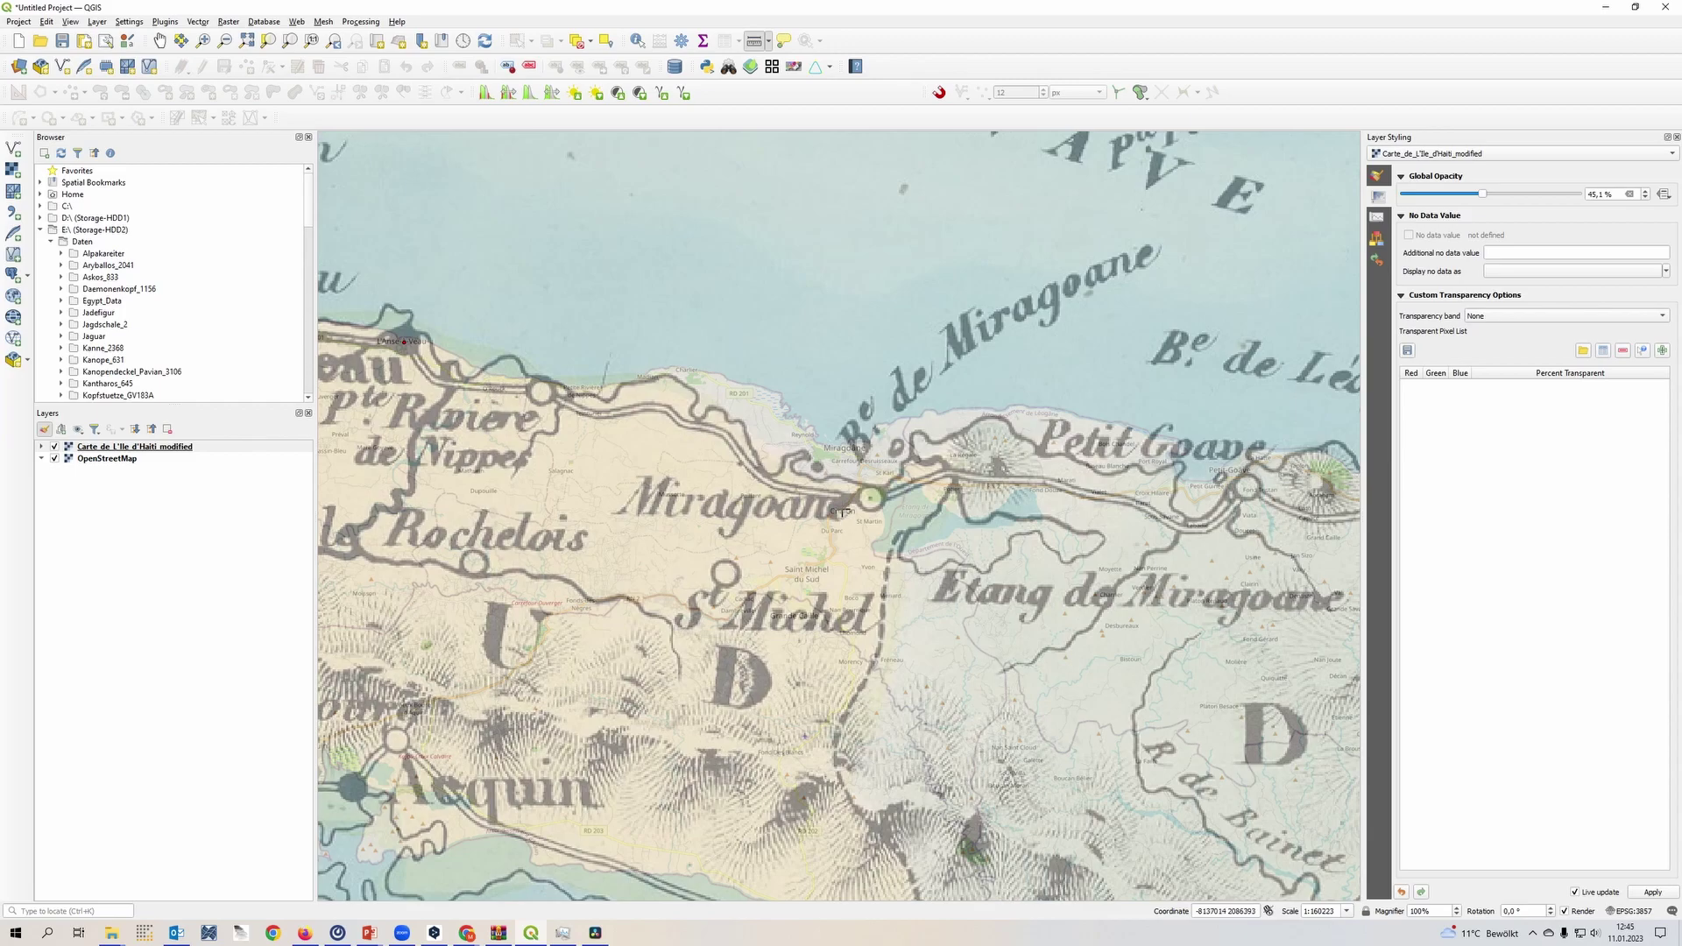
# - Bring the Georeferencer back over the map canvas to review its control points and the Start Georeferencing command
pyautogui.hotkey('alt', 'Tab')
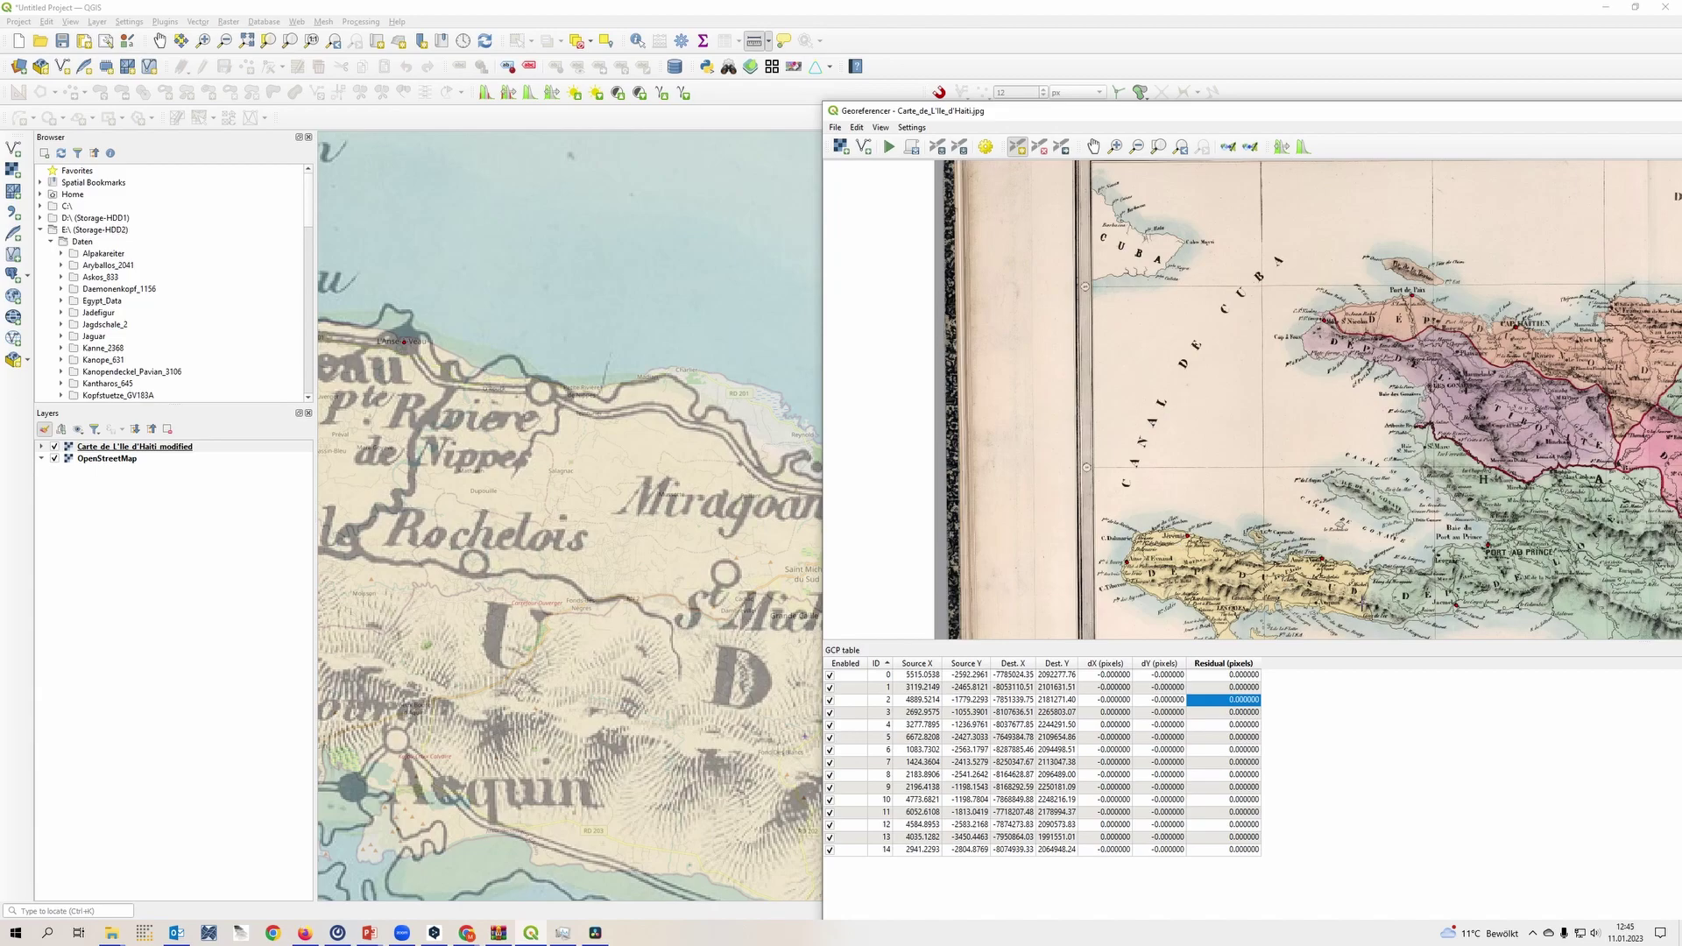
pyautogui.moveTo(1174, 103); pyautogui.dragTo(1244, 149)
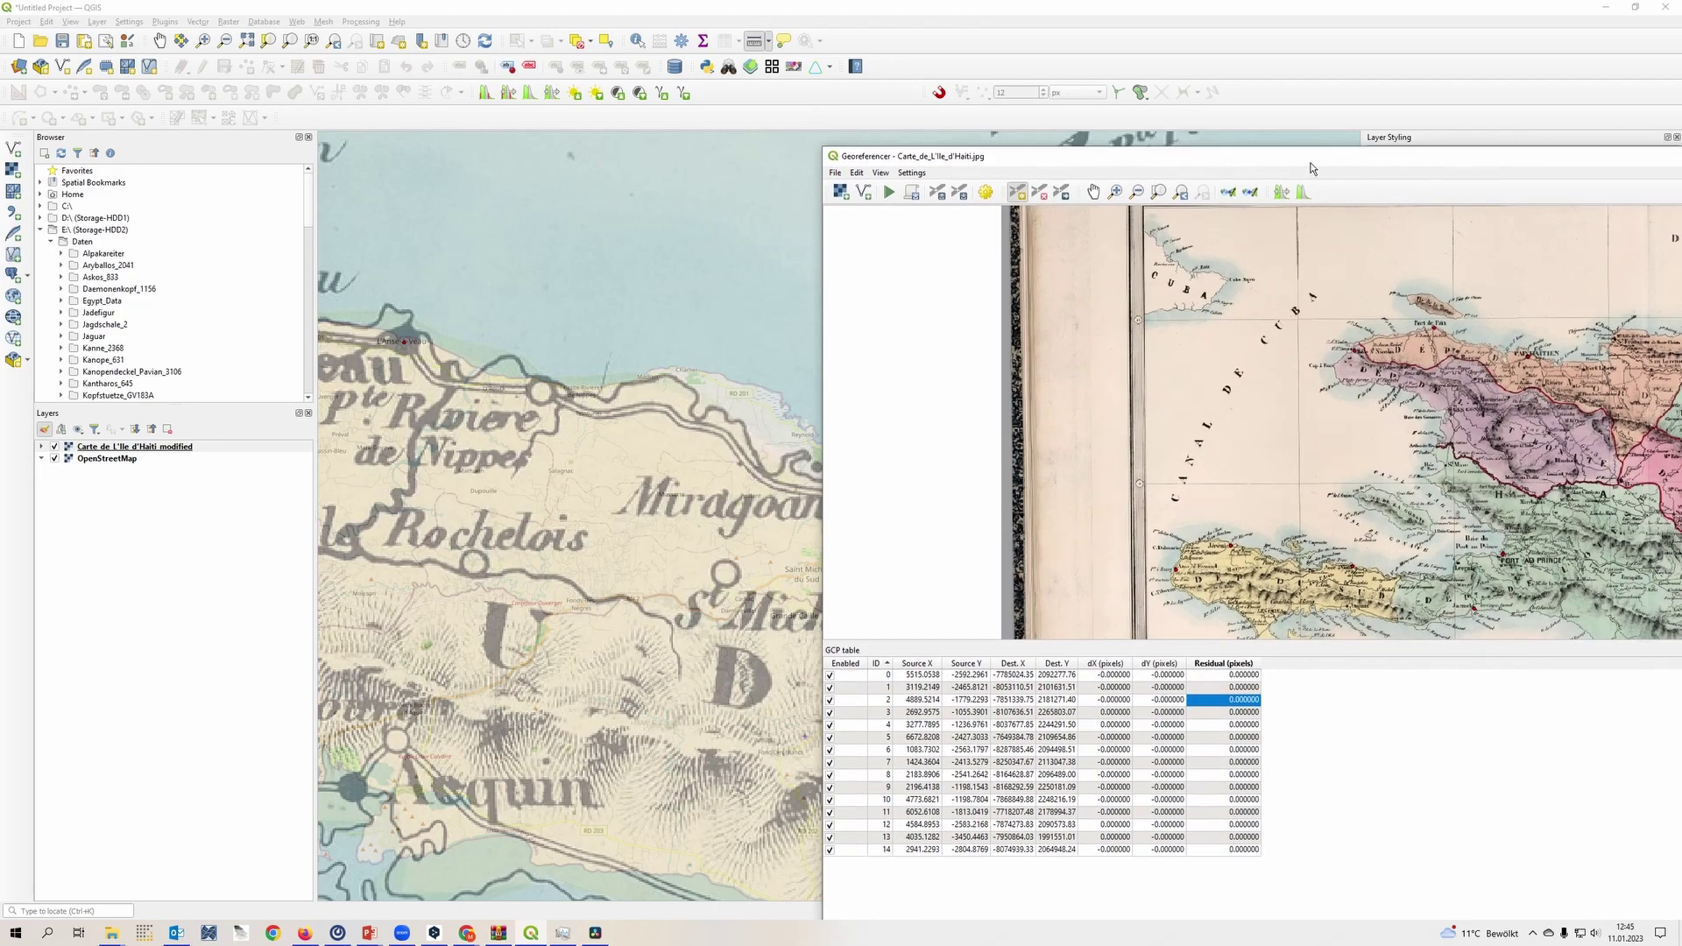
pyautogui.click(889, 195)
# - Check the overall fit against OpenStreetMap from the southwestern peninsula across to the island's east coast, ending with the whole map sheet in view
pyautogui.scroll(-2, 687, 570)
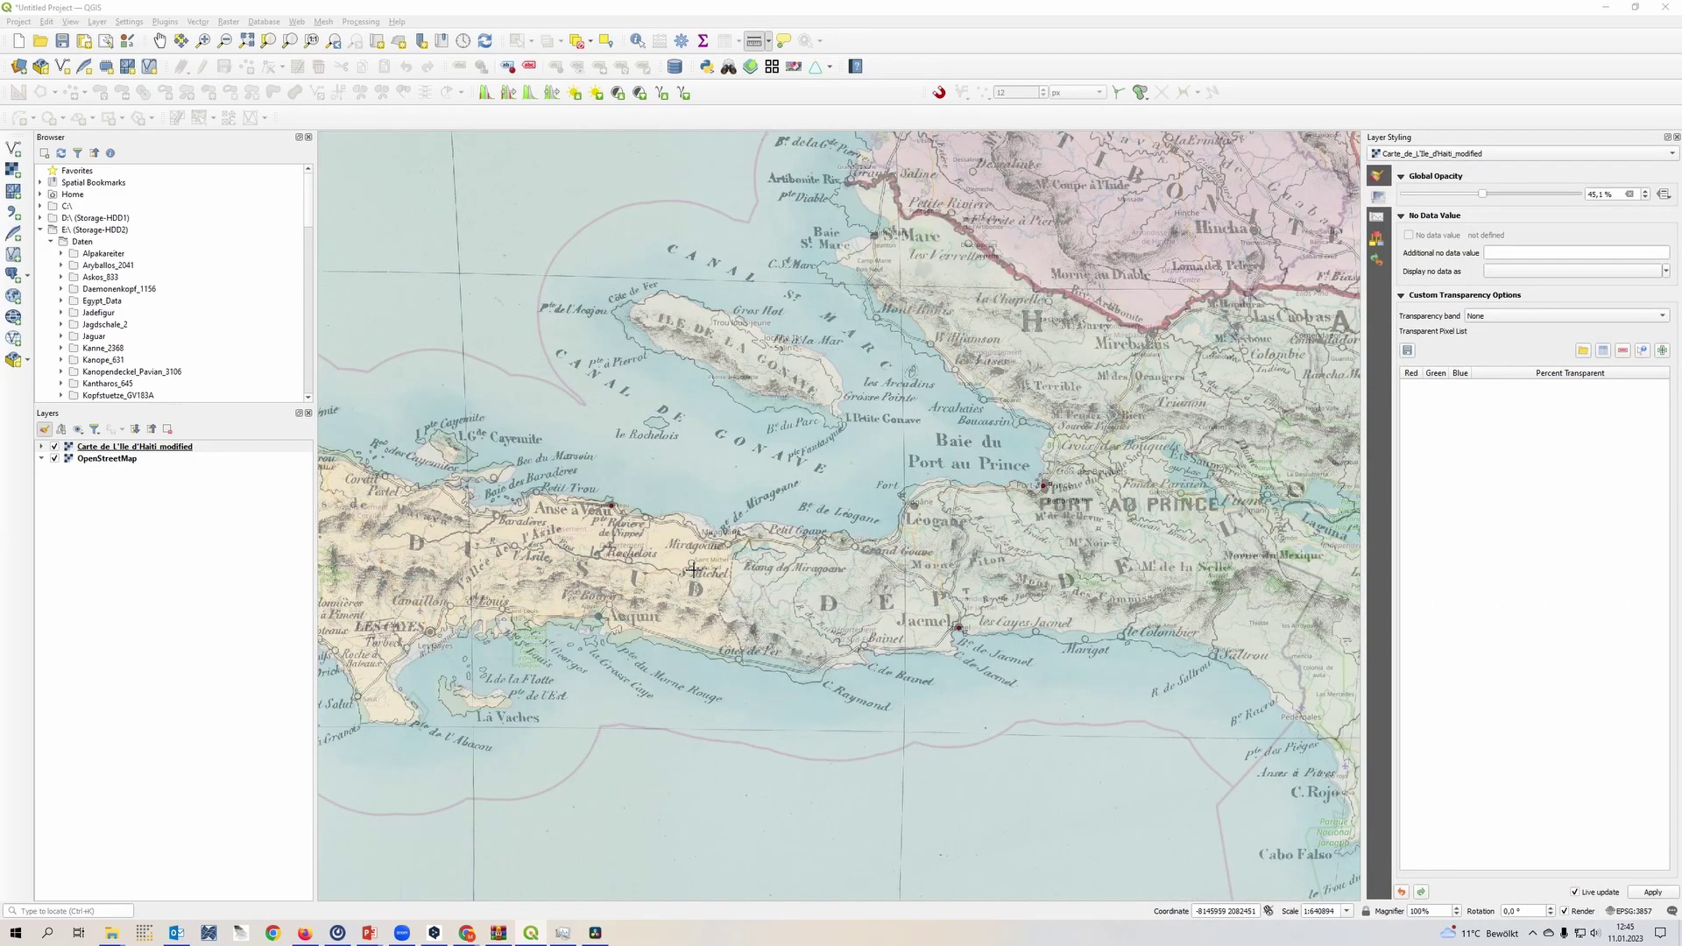
pyautogui.moveTo(1027, 413); pyautogui.dragTo(979, 579)
pyautogui.scroll(-1, 935, 495)
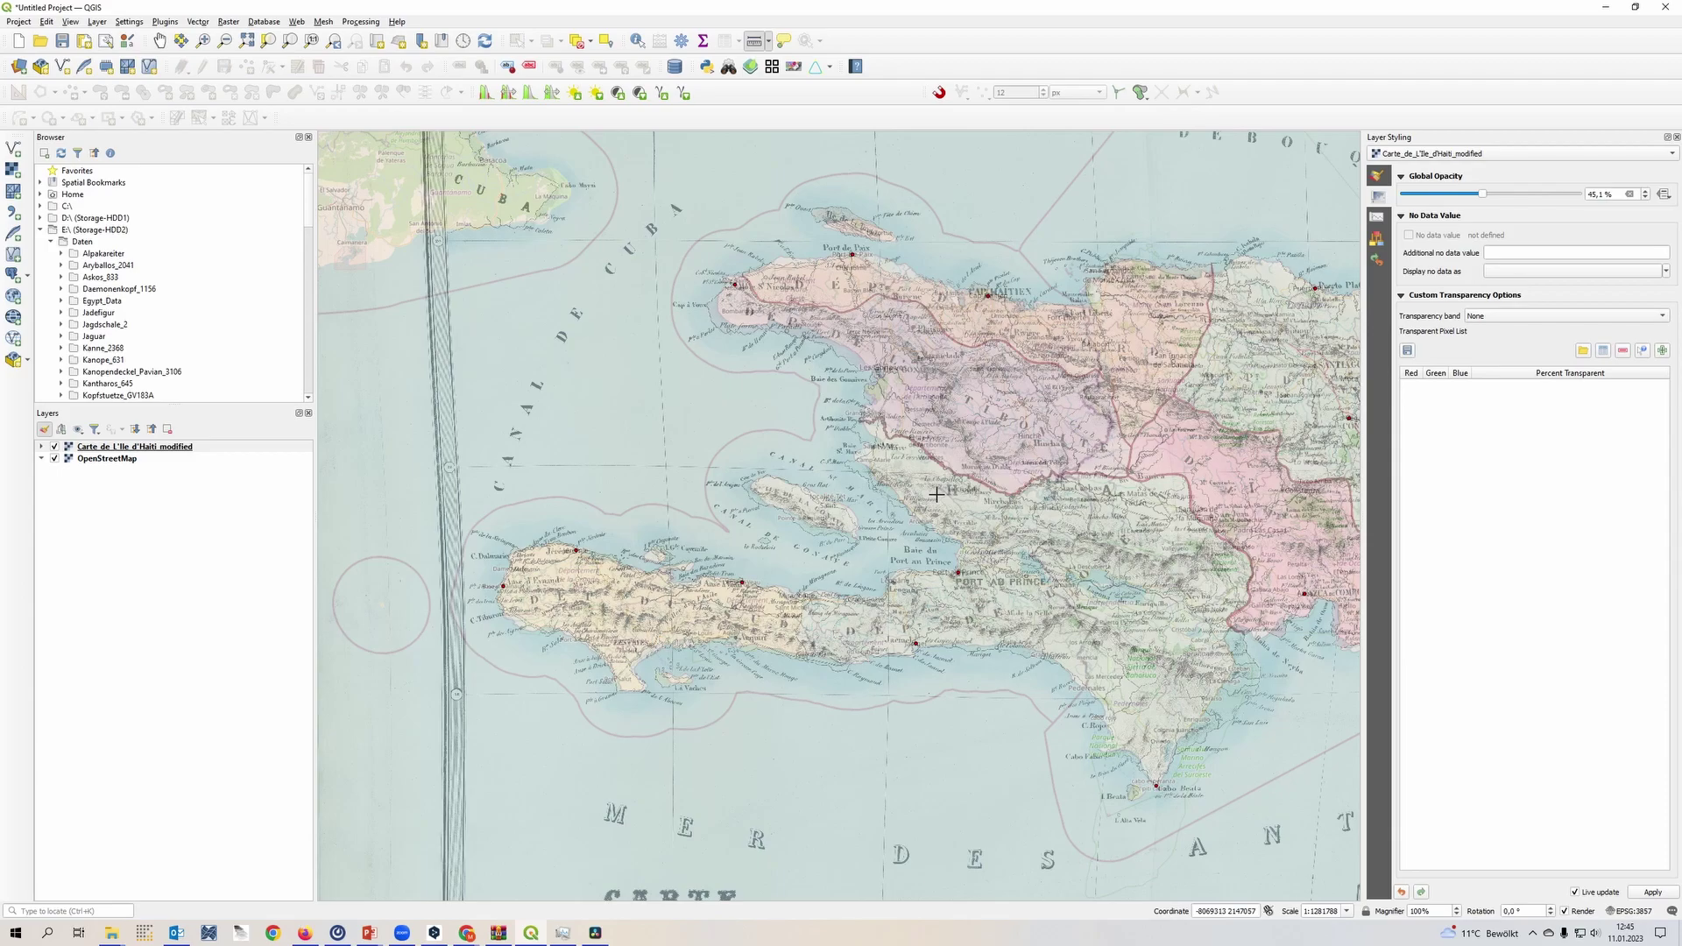
pyautogui.moveTo(1196, 505); pyautogui.dragTo(800, 468)
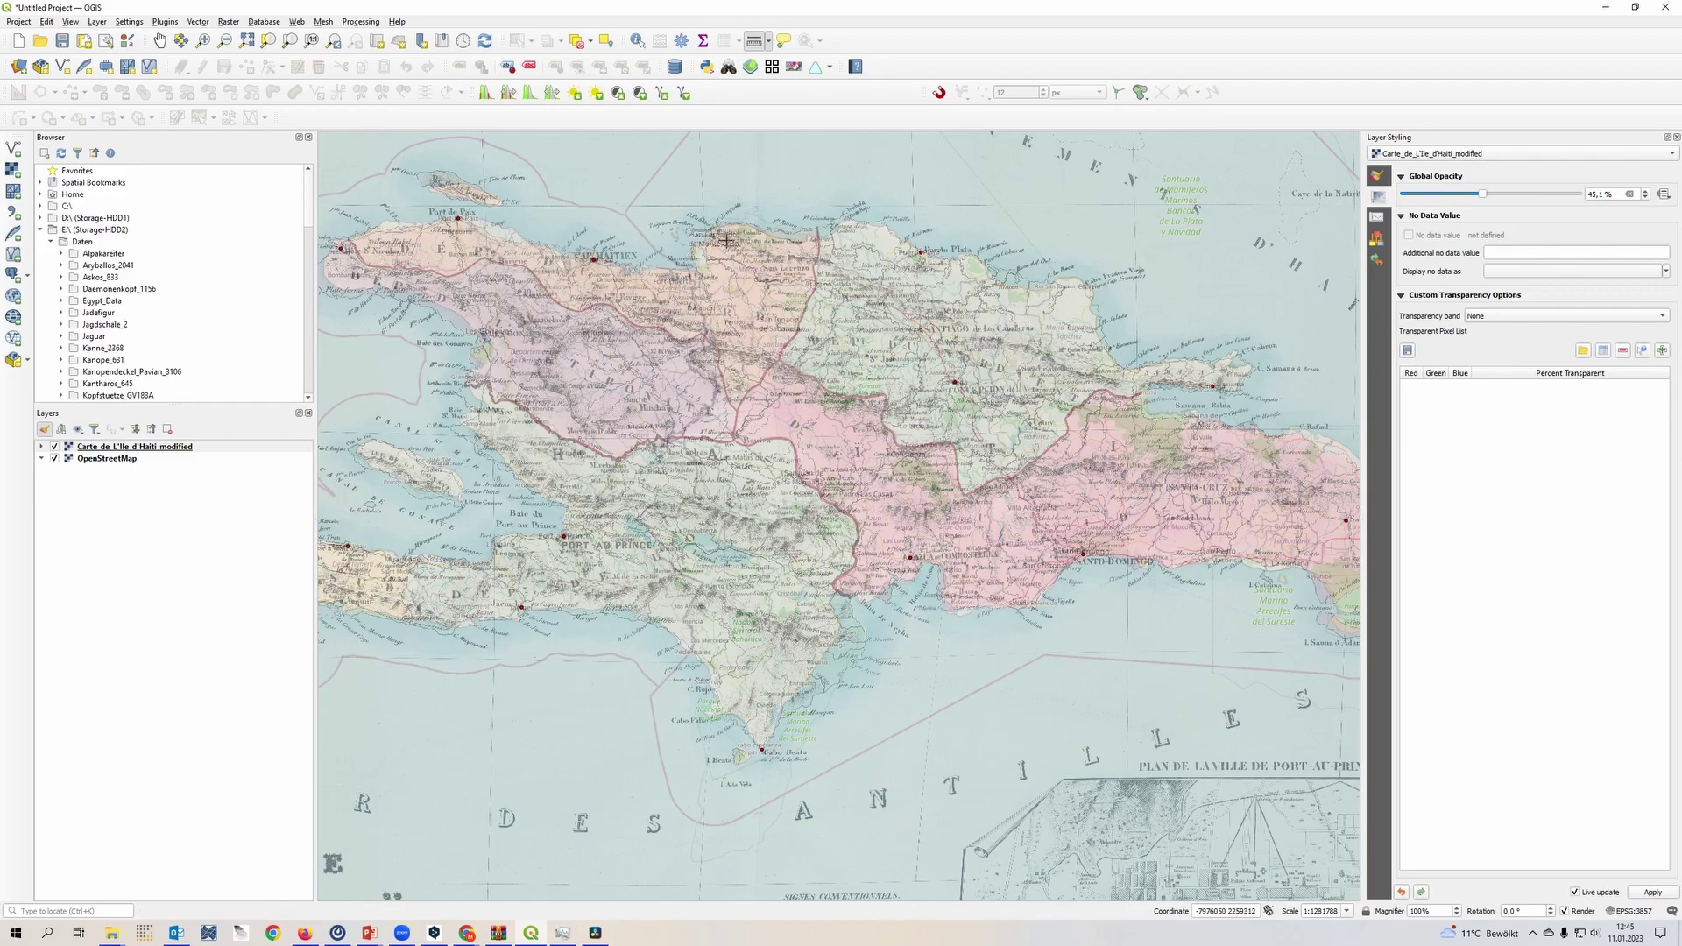
pyautogui.moveTo(1288, 577); pyautogui.dragTo(1084, 520)
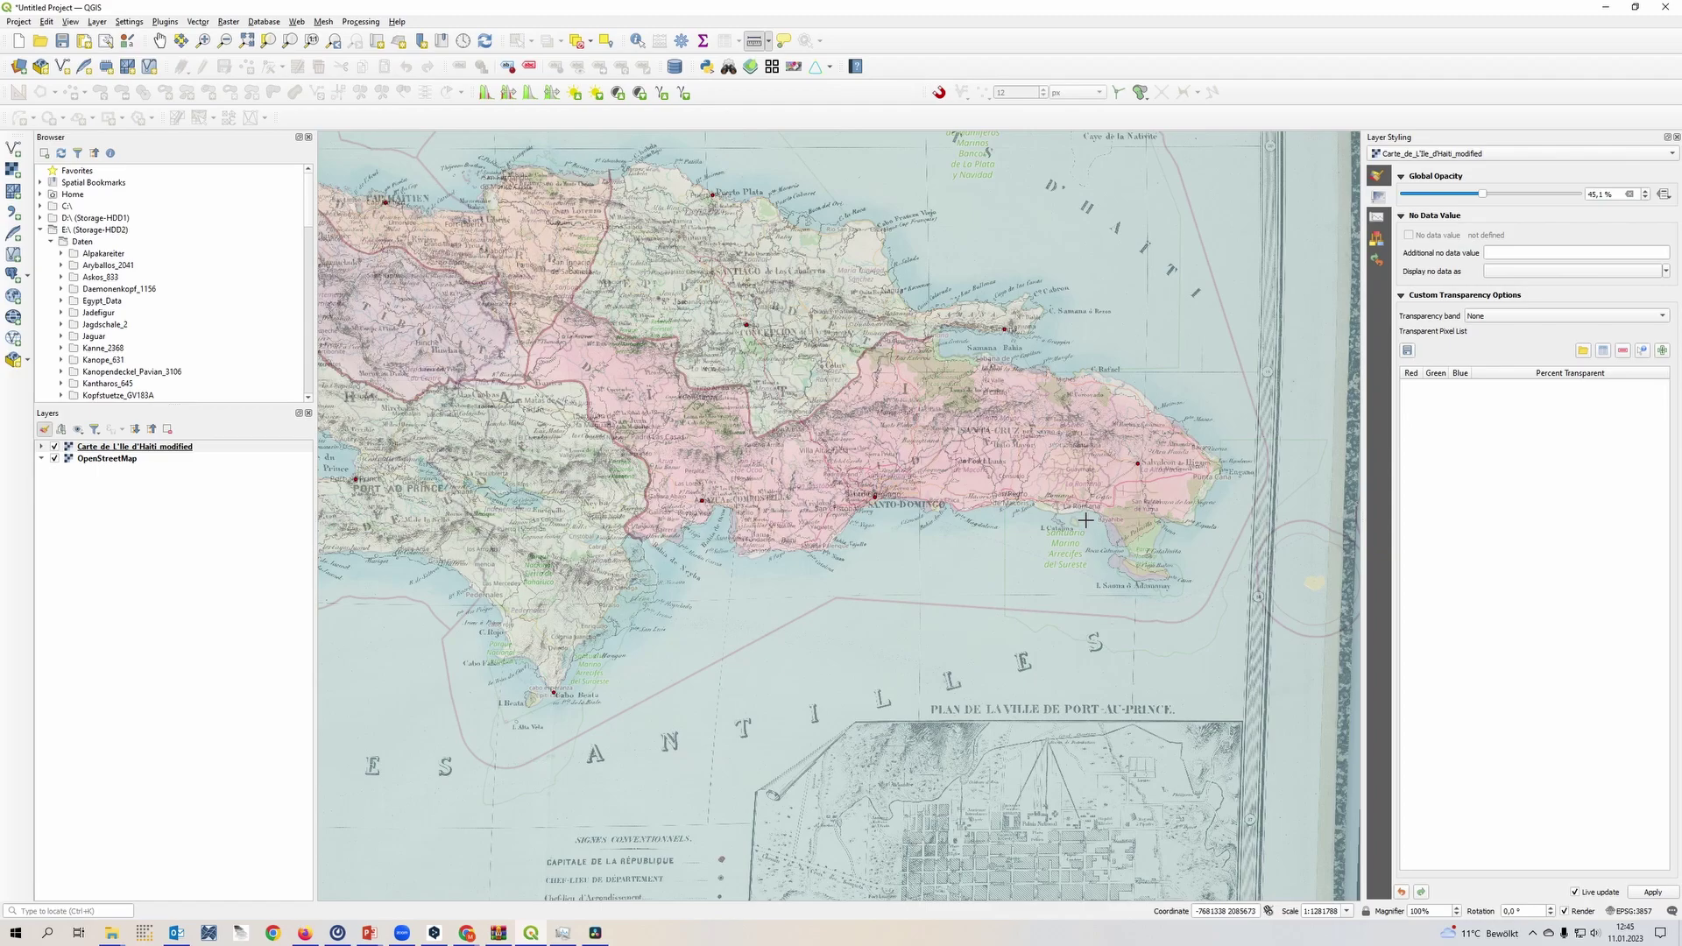
pyautogui.moveTo(798, 501); pyautogui.dragTo(1048, 470)
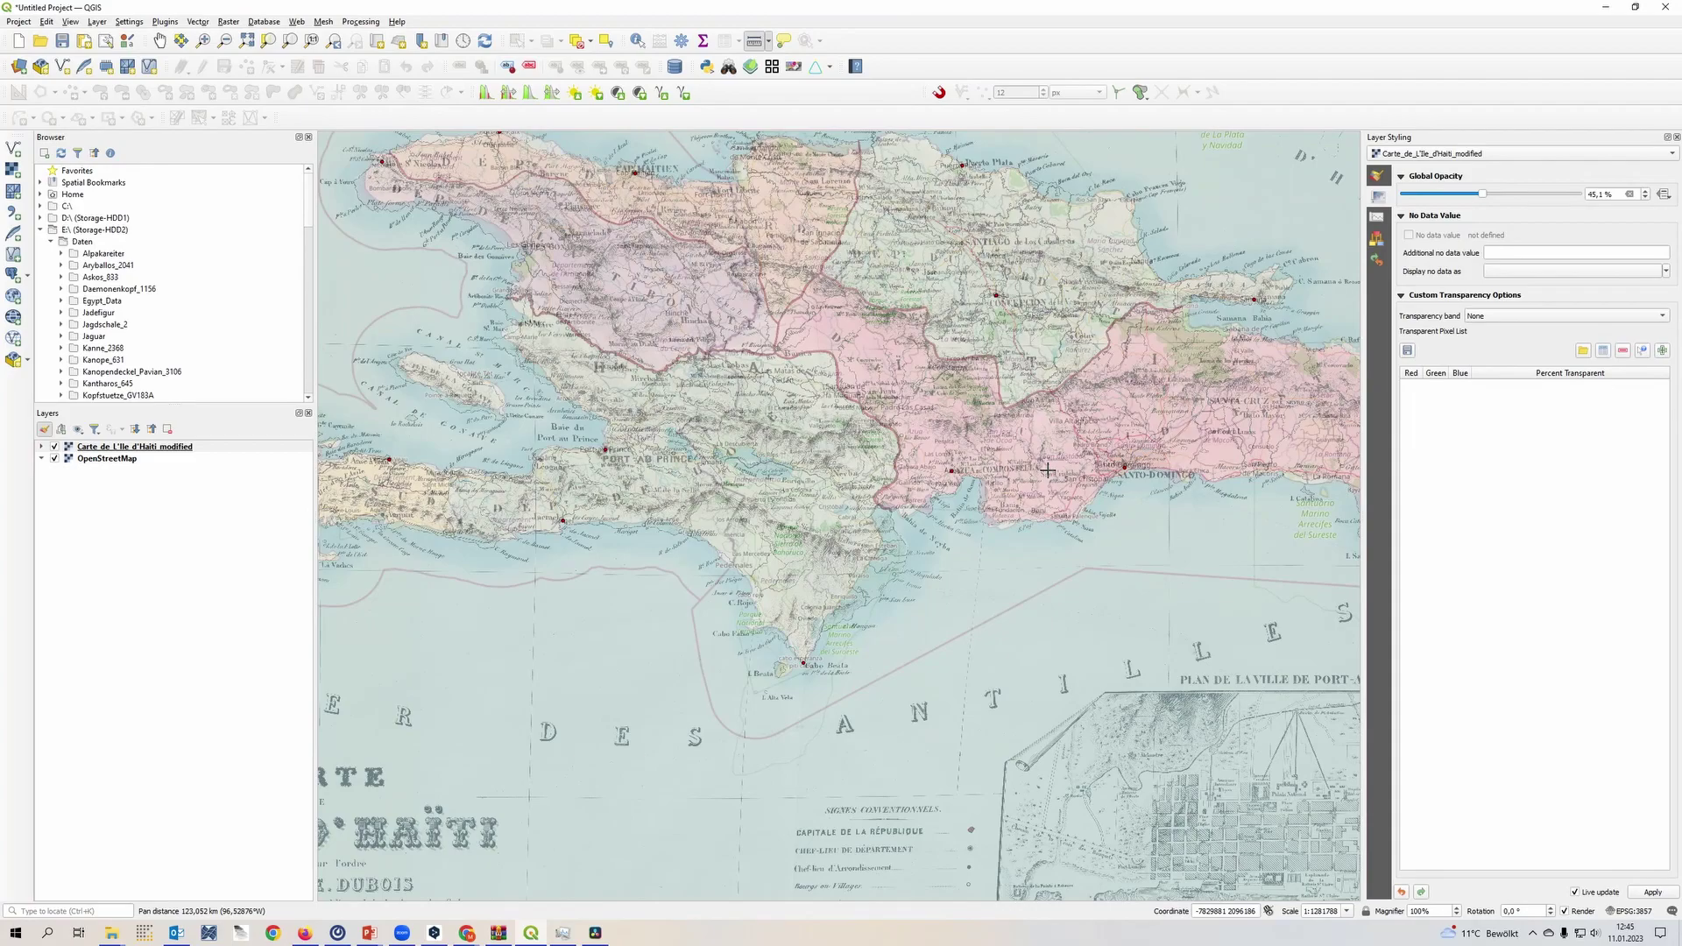
pyautogui.scroll(-1, 1047, 470)
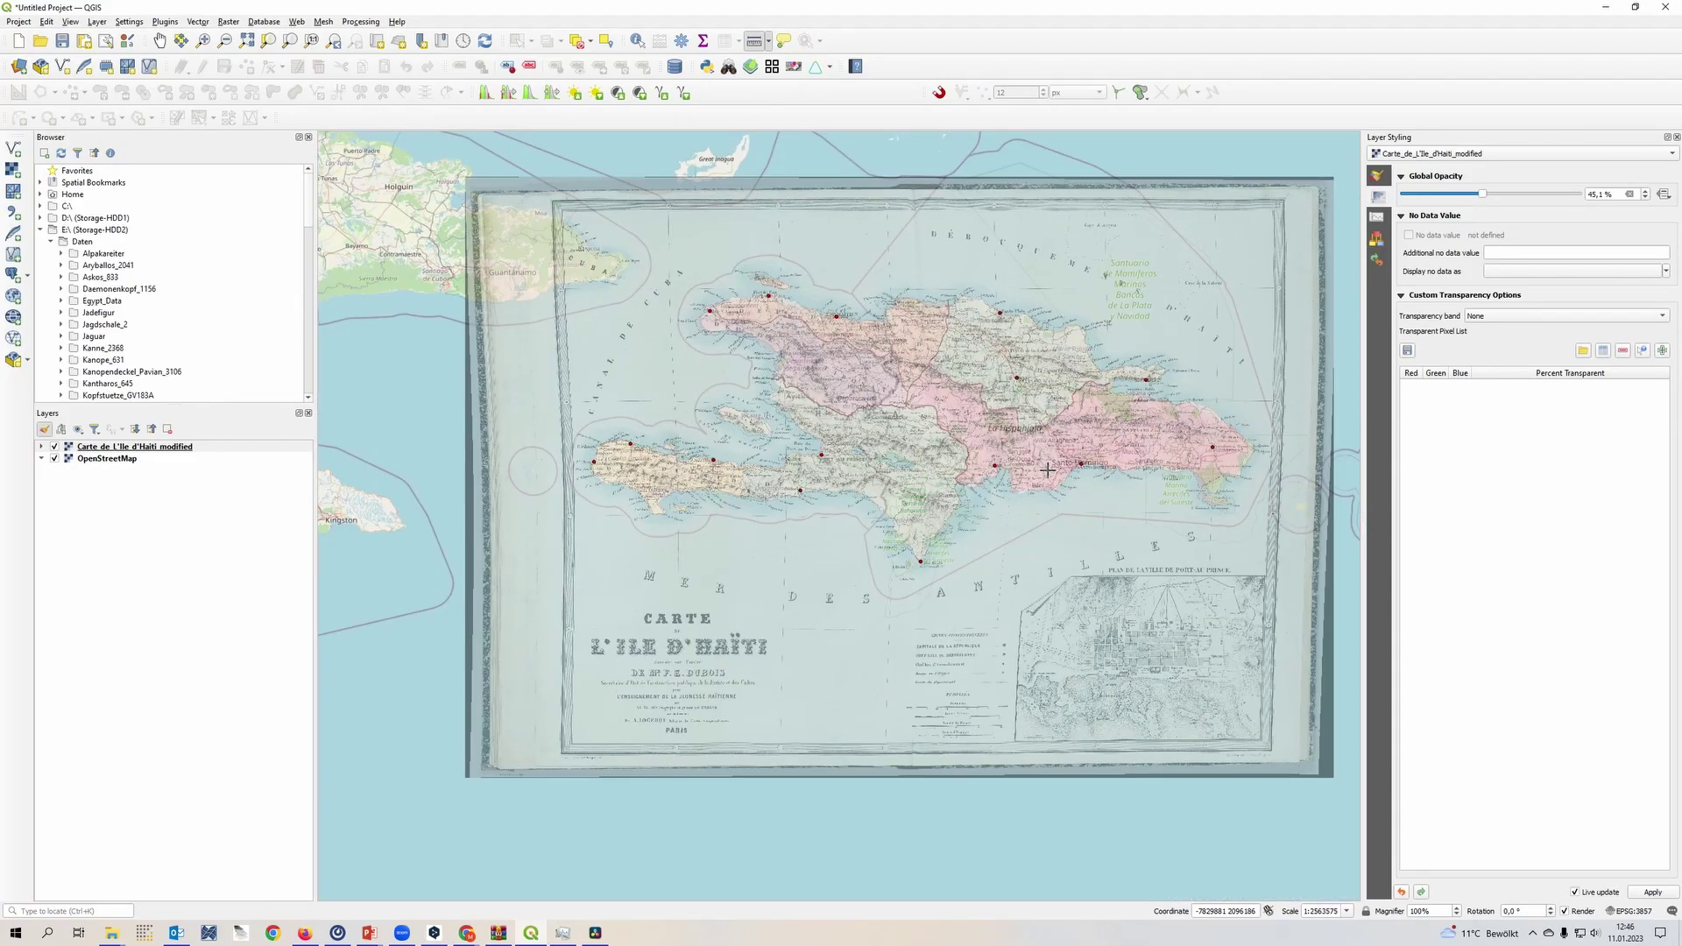